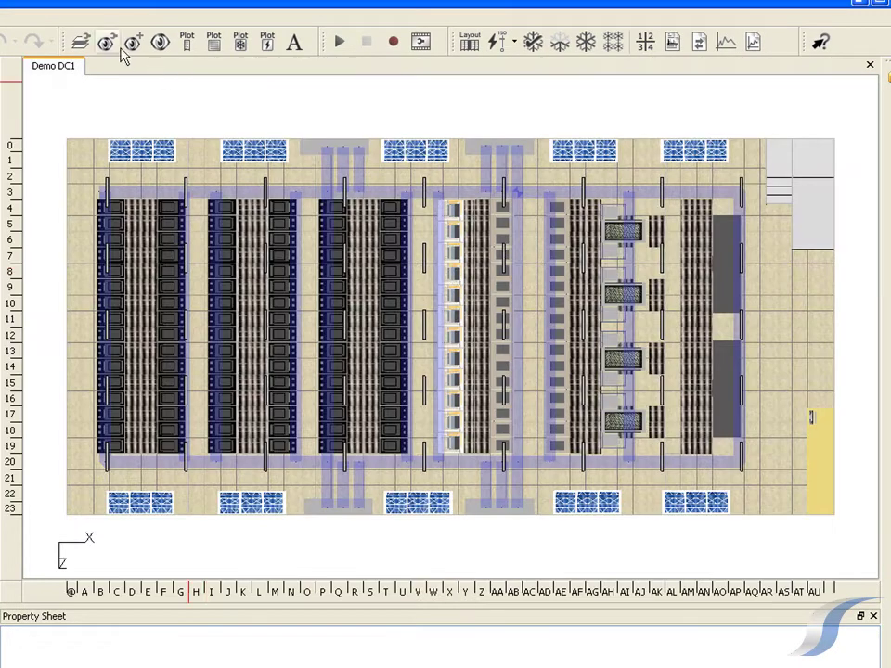
Display the Demo DC1 floor plan in the Schematic style and open cabinet Y19 in its own view
click(107, 42)
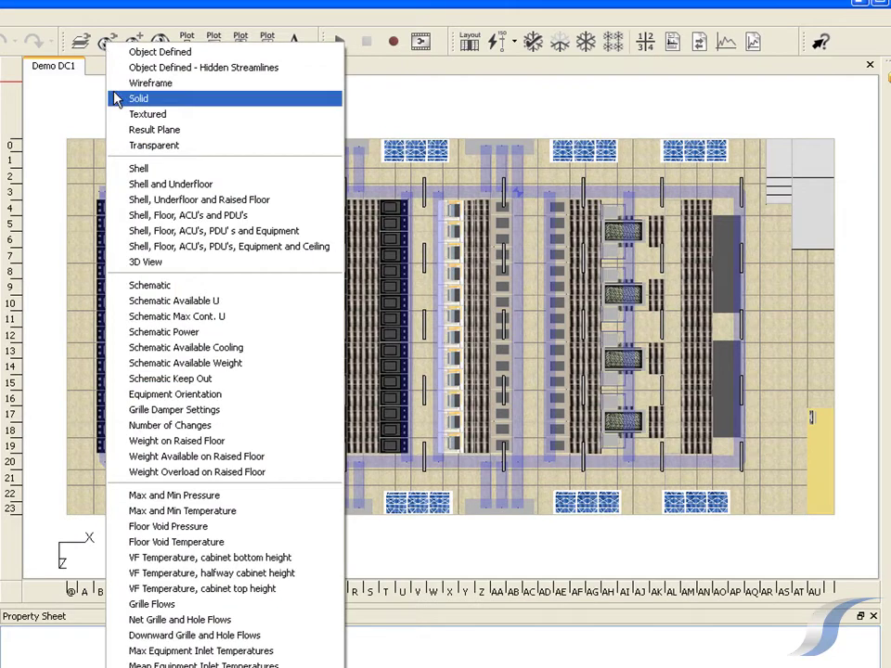
click(121, 286)
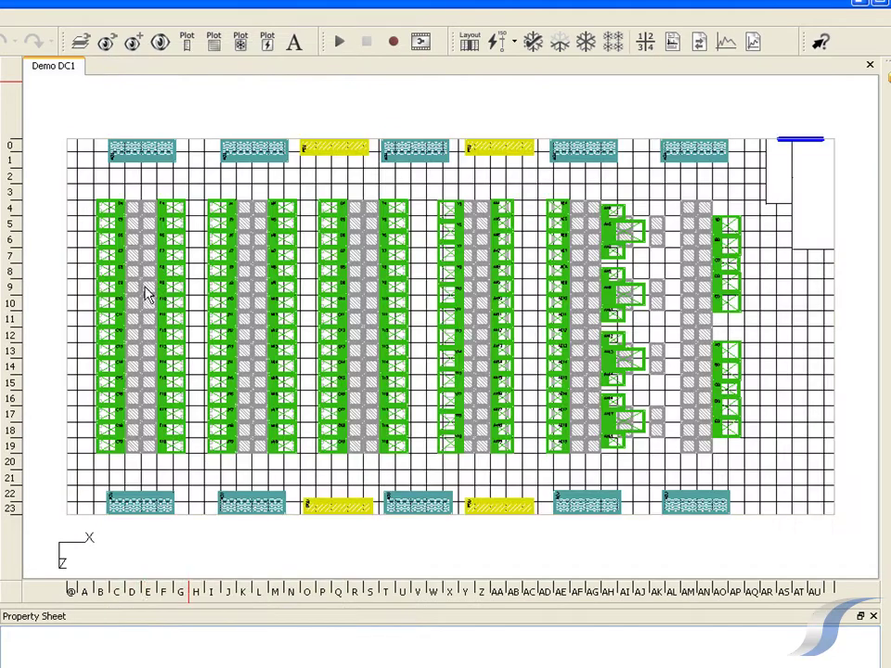
double_click(461, 455)
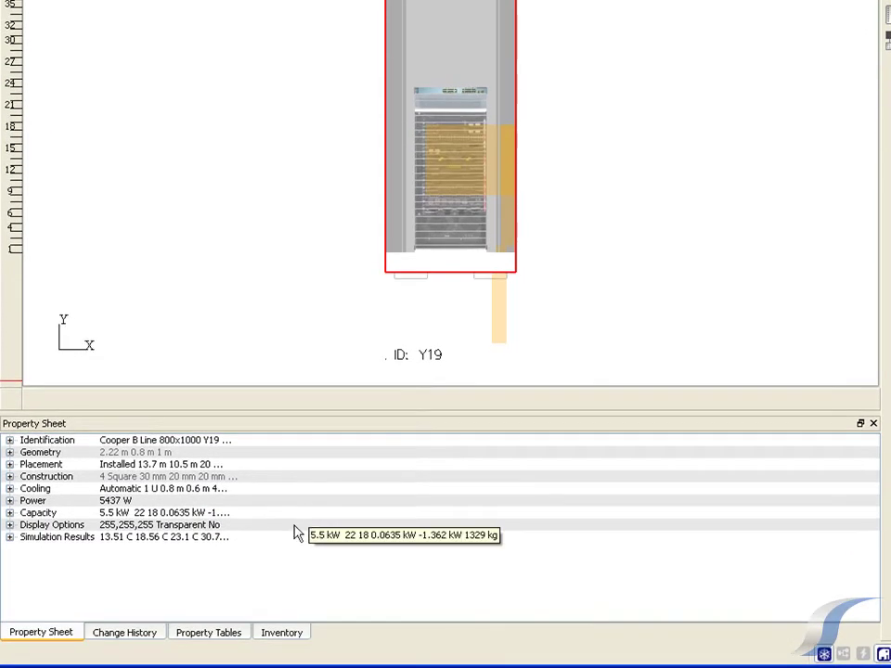
Review the property table of equipment mounted in cabinet Y19, and show the inventory of rack mounted equipment
click(211, 633)
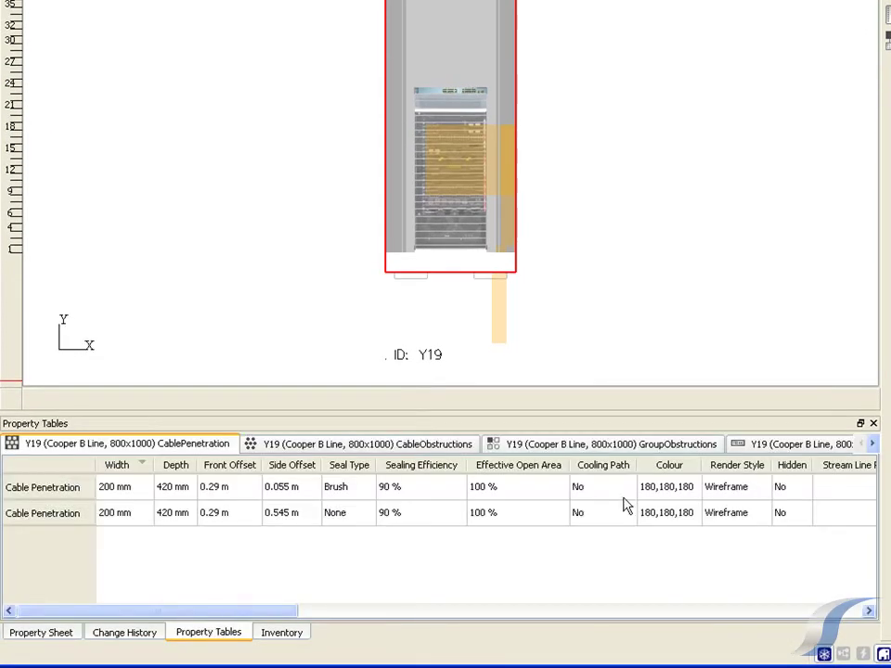
click(756, 445)
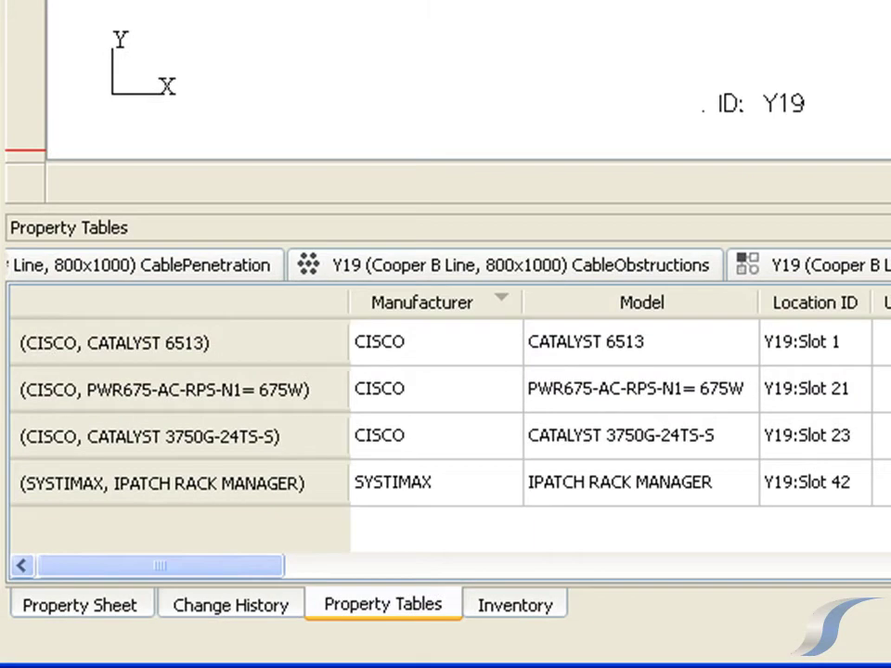
click(541, 614)
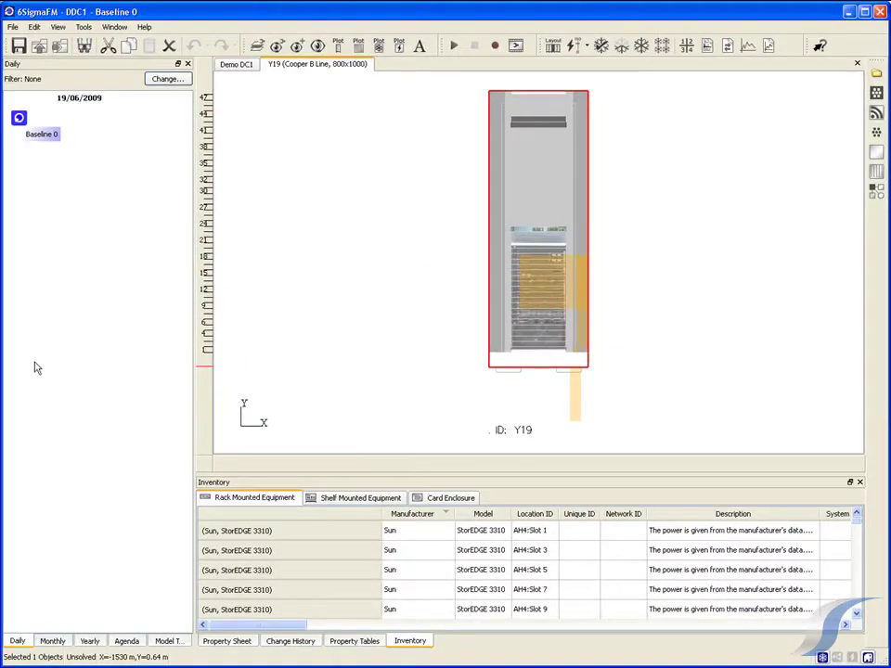
Look through the monthly and yearly timelines of model versions, and return to the daily timeline
click(50, 640)
click(92, 641)
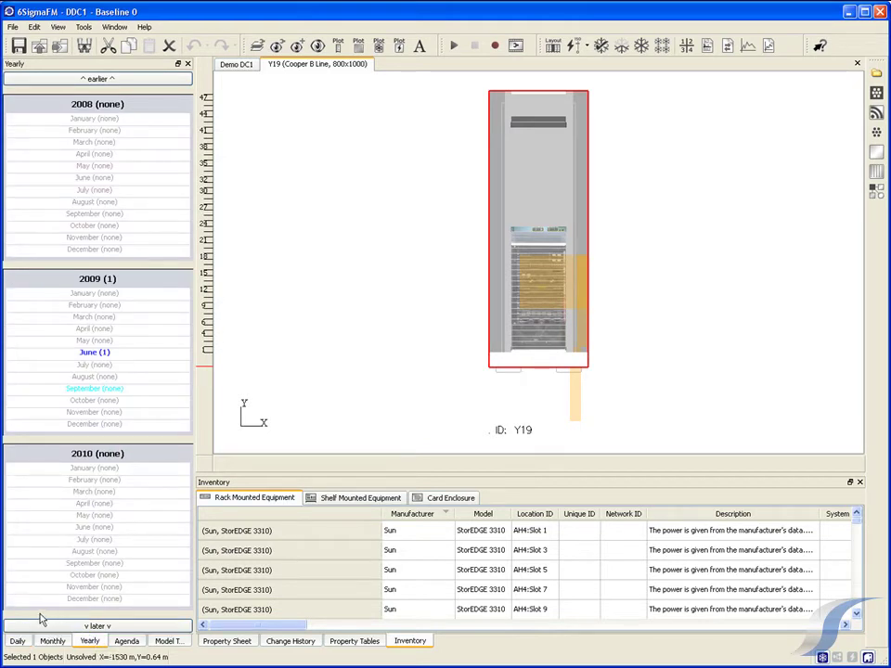
click(17, 640)
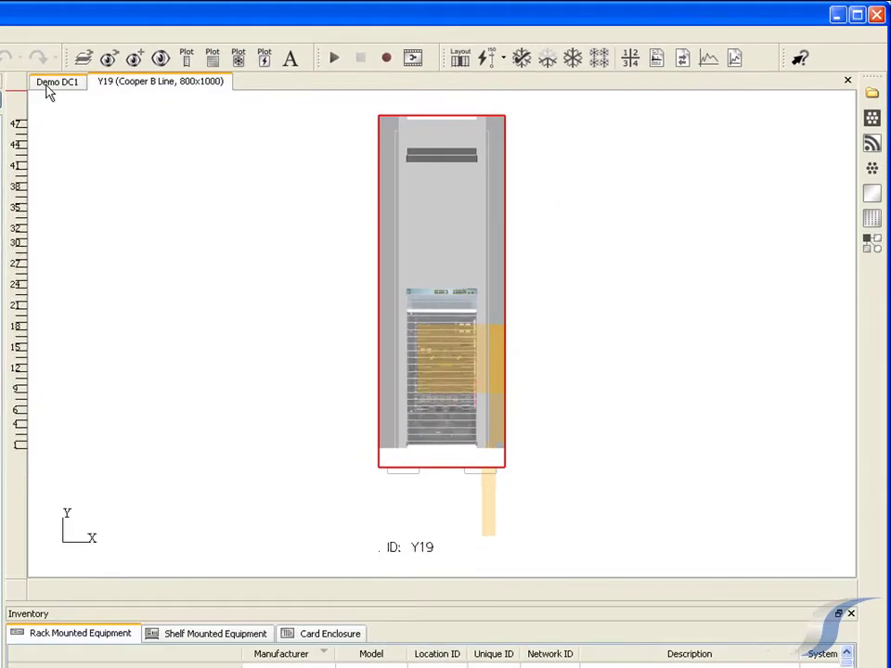
Return to the Demo DC1 plan, apply the Schematic Power view and examine the power of the cabinets across the rows
click(236, 64)
click(49, 122)
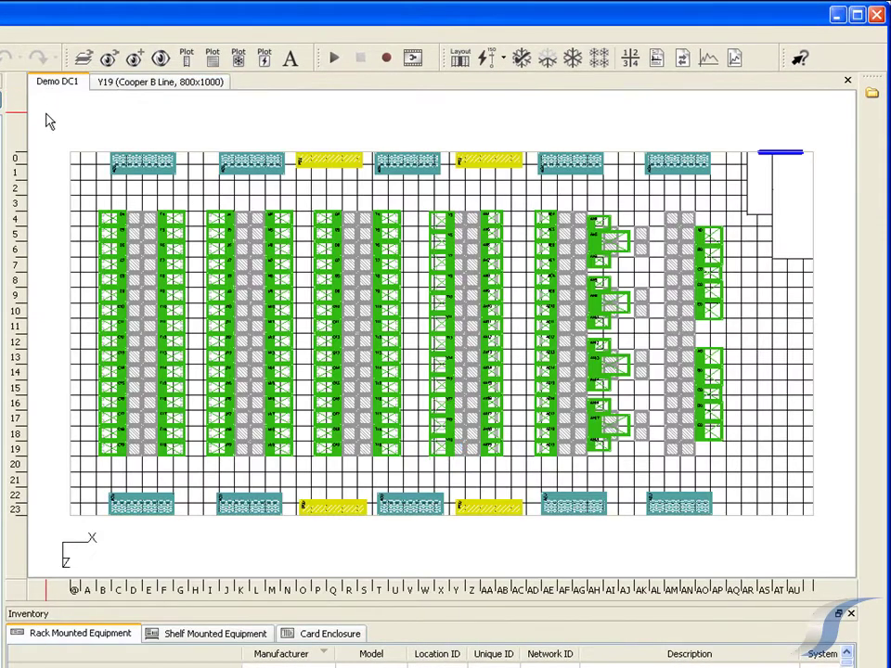
click(109, 57)
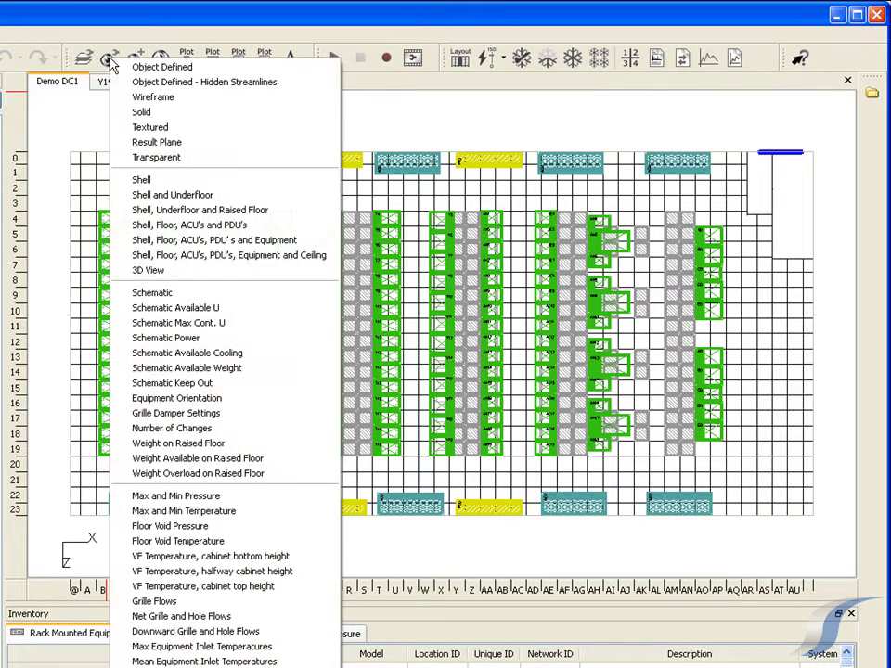
click(178, 340)
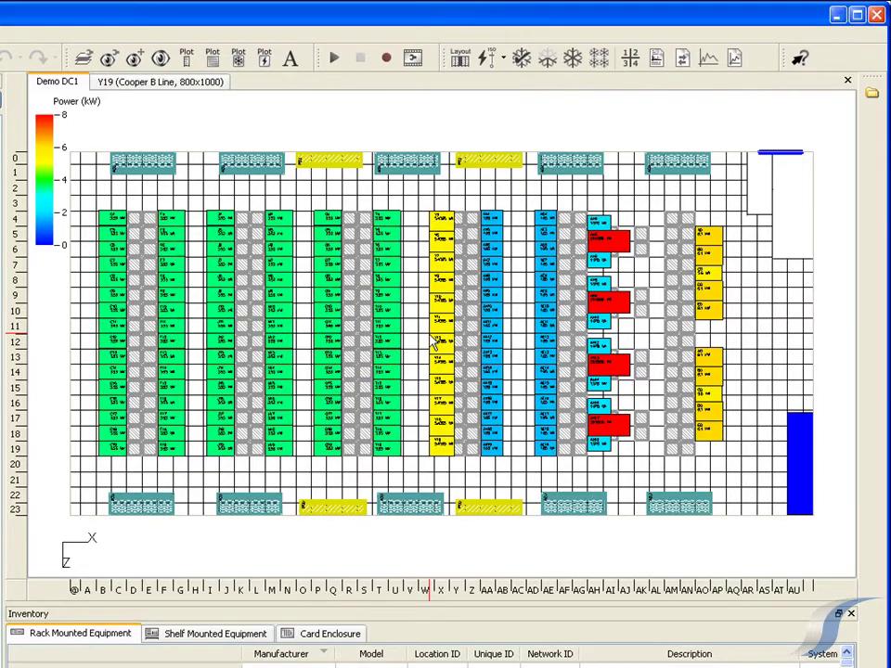
scroll(435, 344, up, 2)
scroll(432, 341, up, 4)
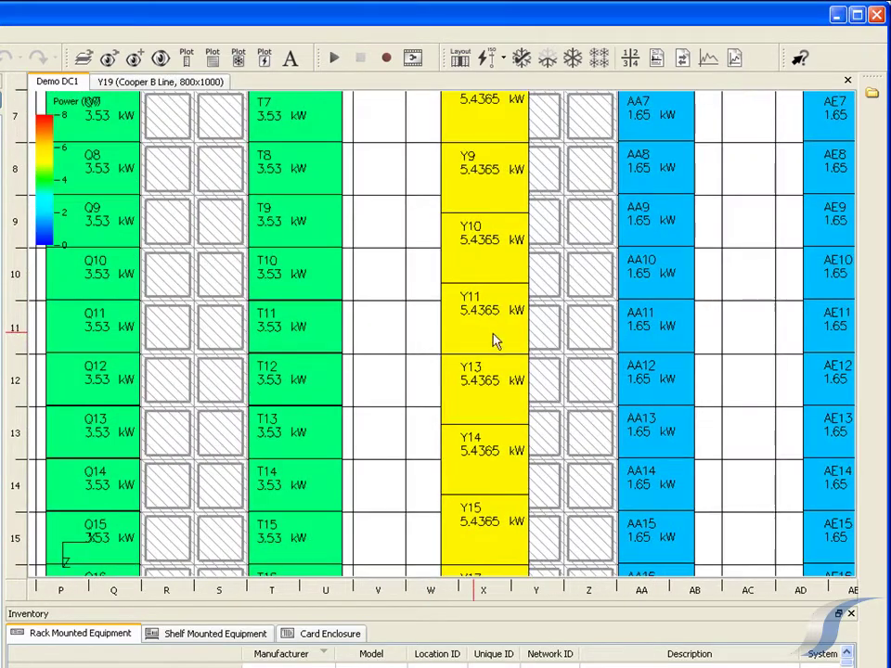
middle_drag(749, 351, 473, 352)
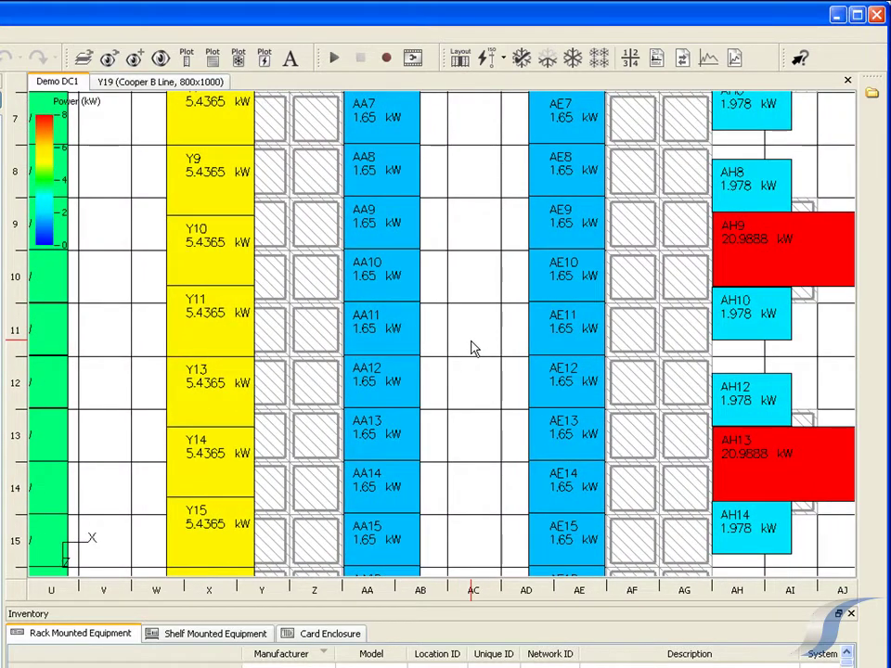
Apply the Schematic Available U view and examine the free rack space of the cabinets across the whole room
click(108, 61)
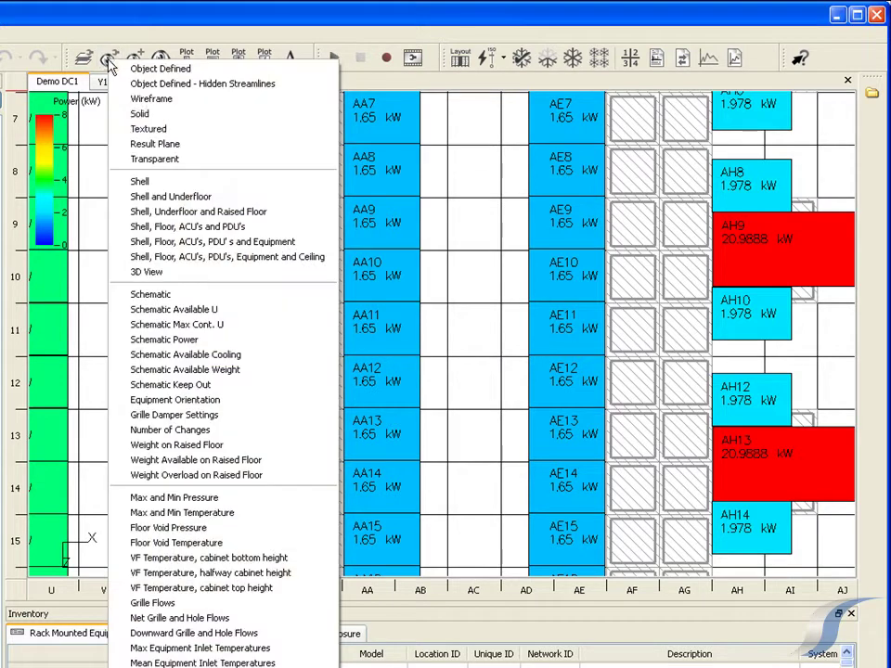
click(154, 310)
middle_drag(177, 359, 479, 361)
scroll(475, 358, down, 3)
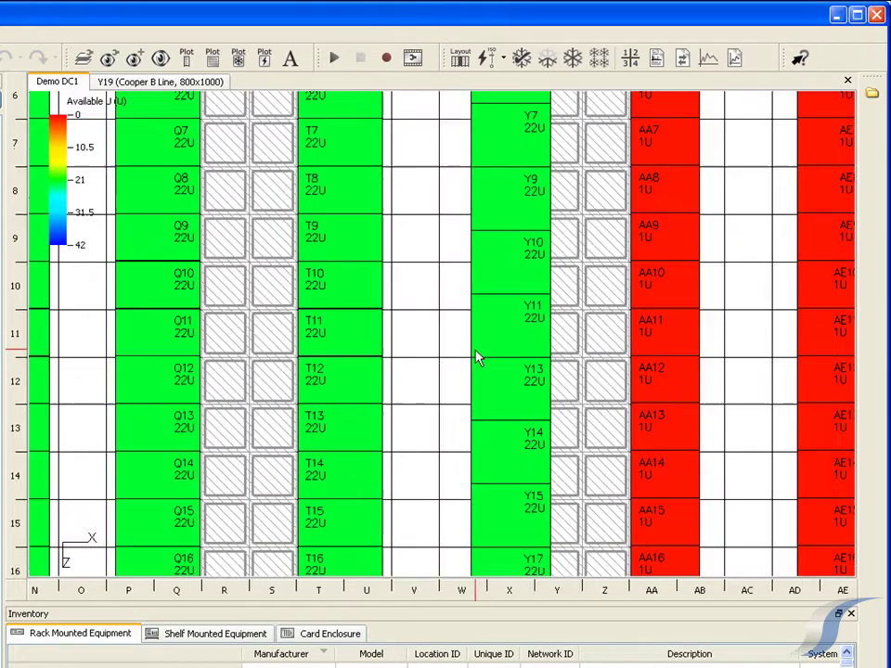
scroll(475, 359, down, 5)
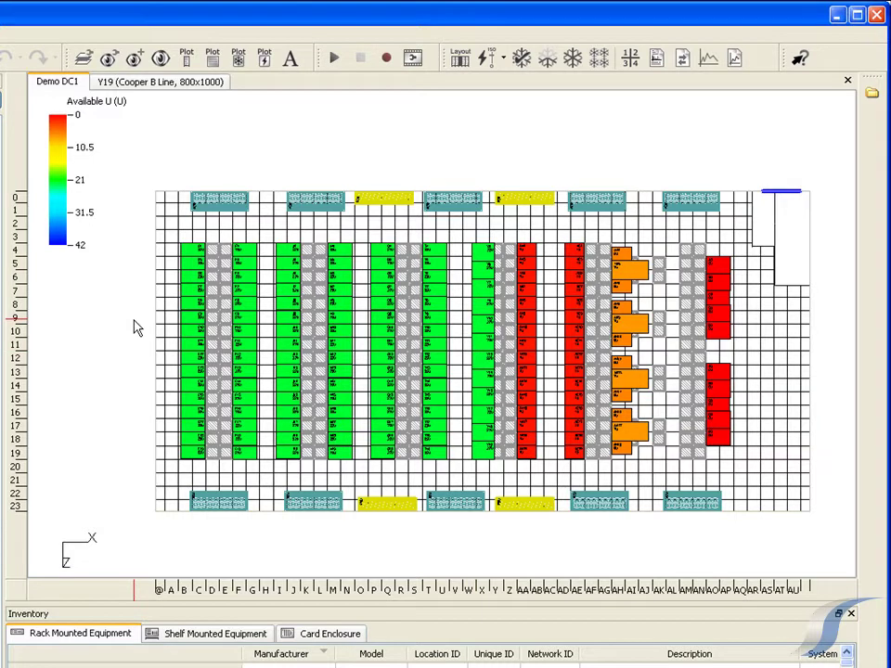
Show the room in the Object Defined style and inspect the cabinet rows in 3D
click(108, 59)
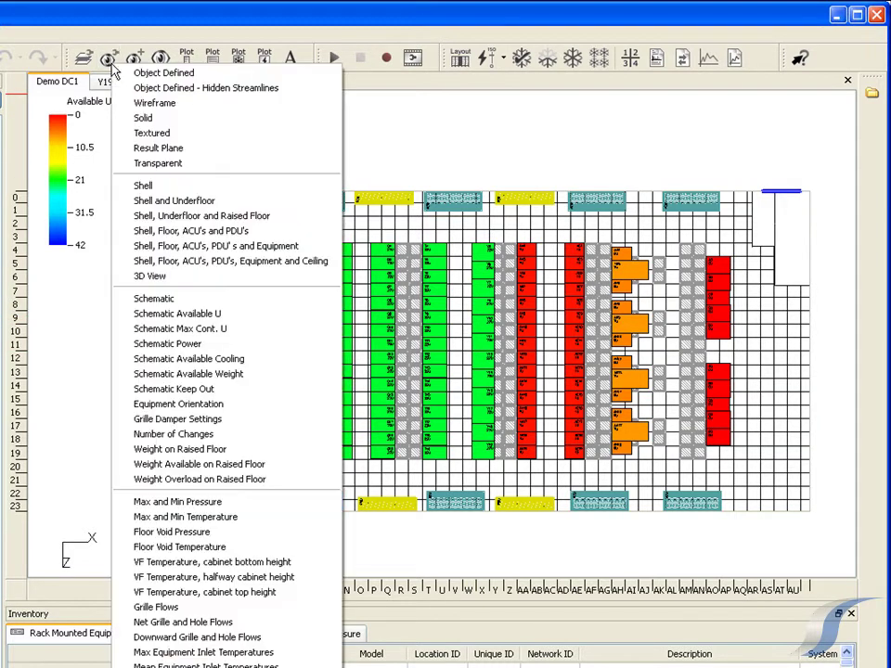
click(139, 74)
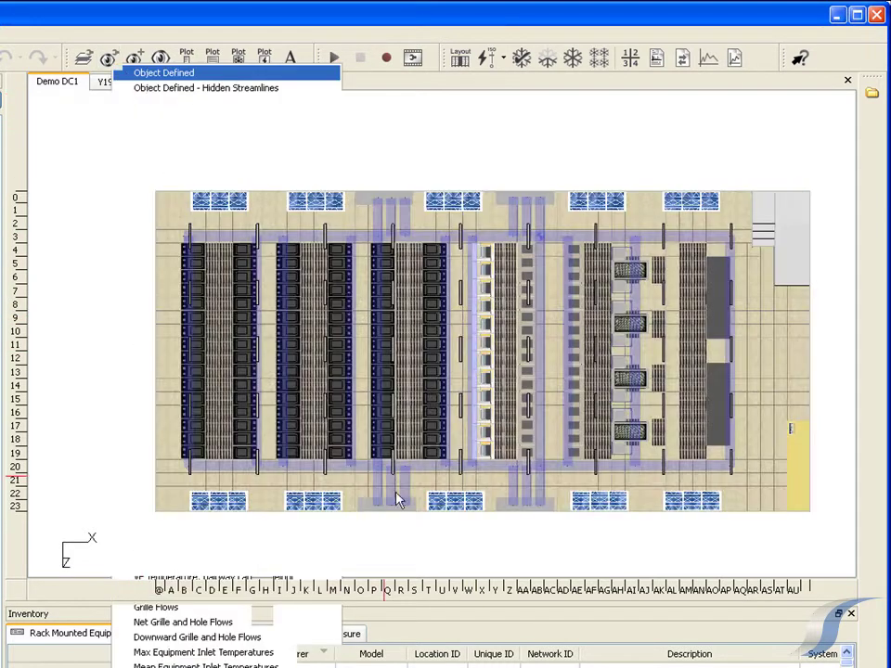
drag(470, 521, 599, 404)
scroll(406, 469, up, 10)
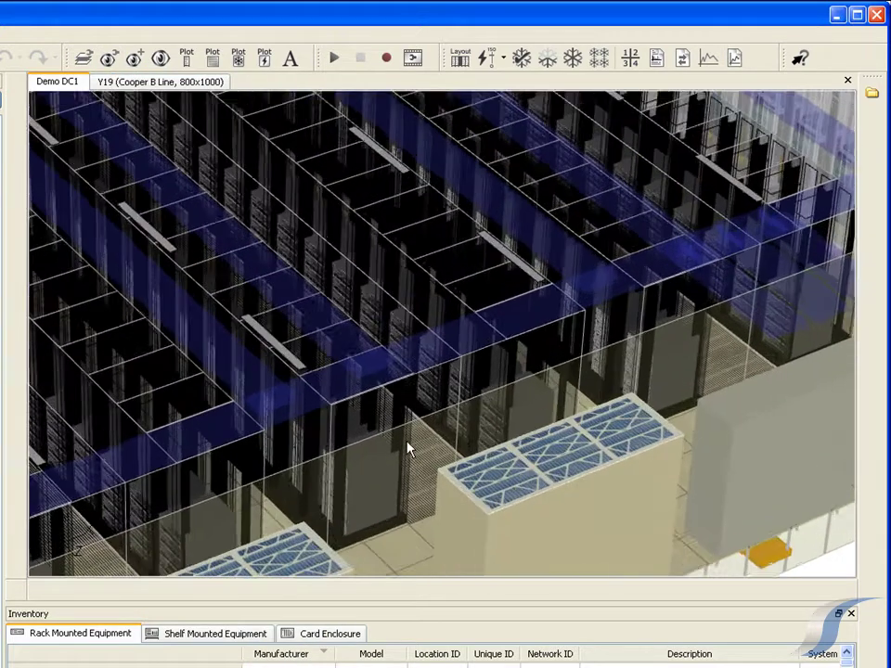
scroll(408, 449, up, 2)
drag(740, 265, 569, 305)
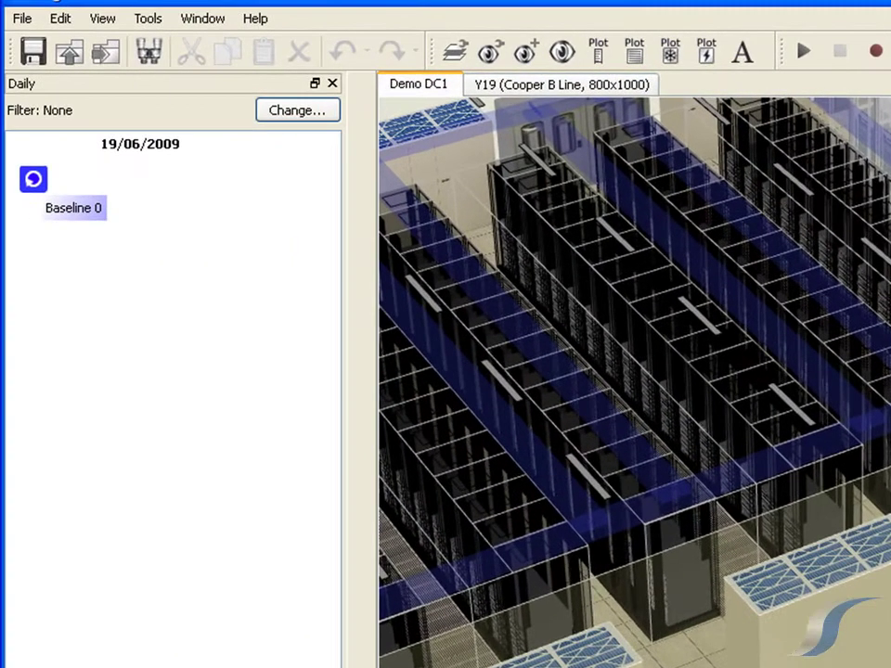
Create a new model version from Baseline 0 with the project name "hand over"
right_click(37, 185)
click(52, 227)
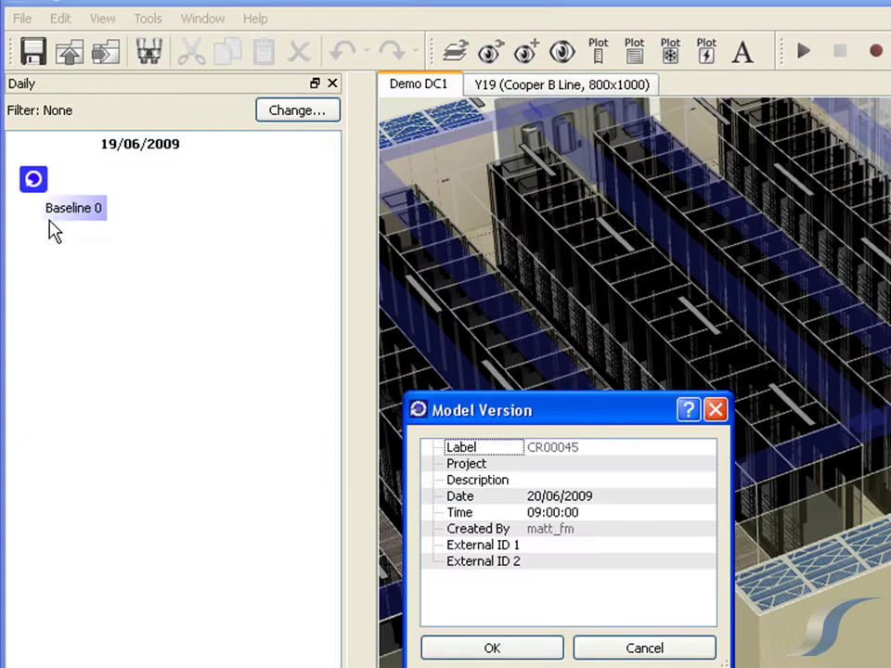
click(559, 464)
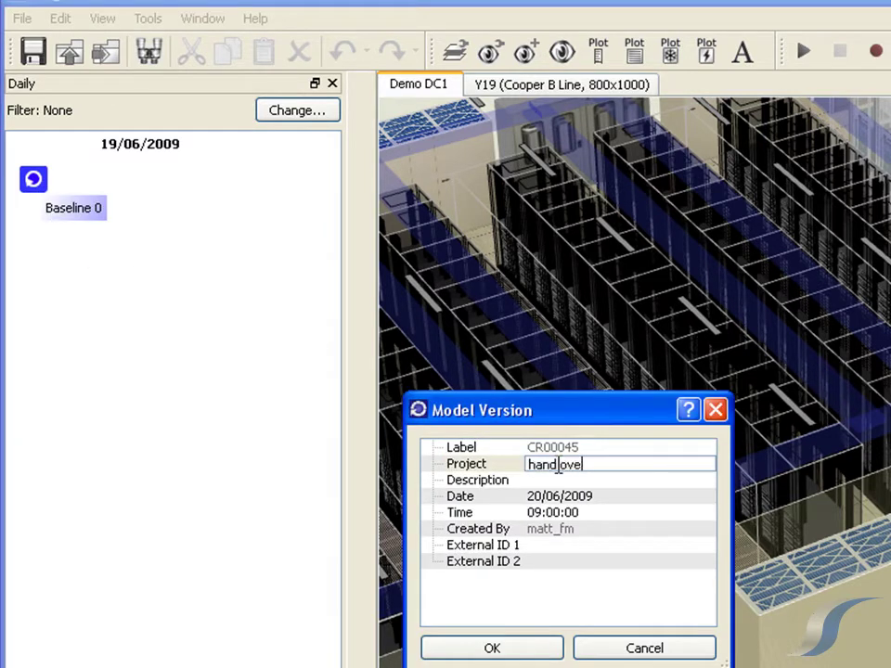
text(hand over)
click(511, 647)
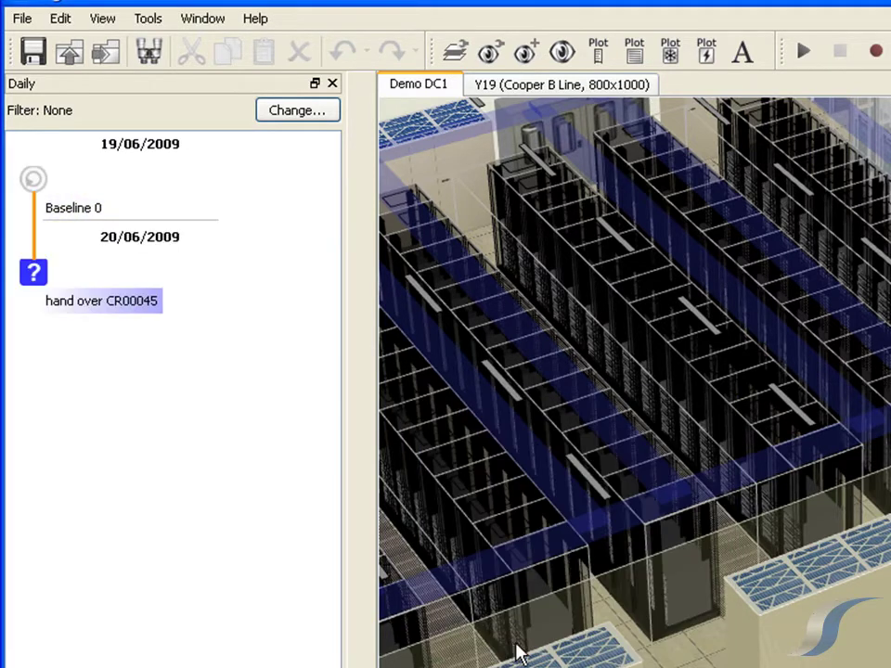
Remove the capacity planning items from the new model version
click(148, 20)
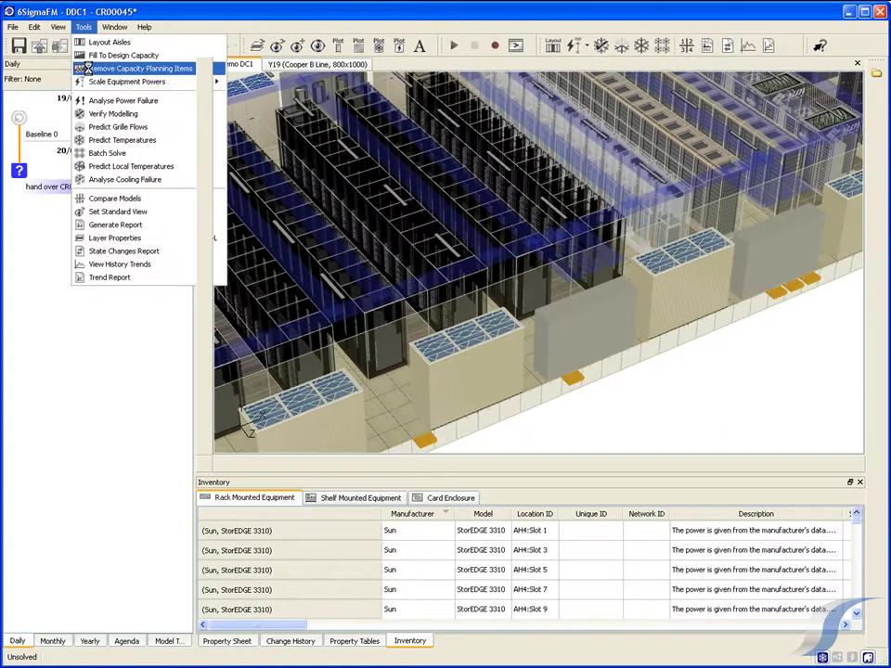
click(89, 68)
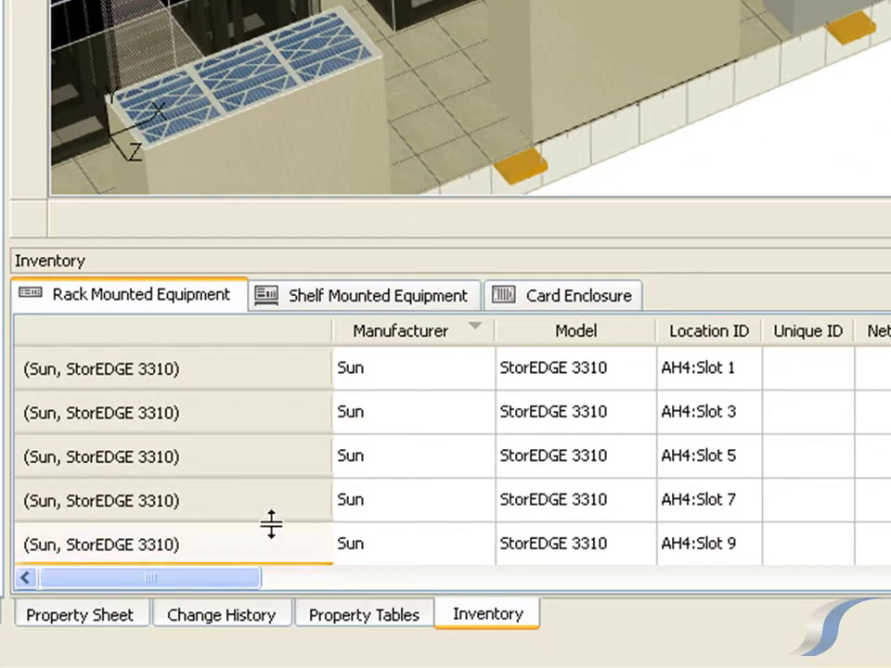
Check the capacity properties of cabinet T19, and inspect the cabinet rows up close in 3D for remaining equipment
click(115, 613)
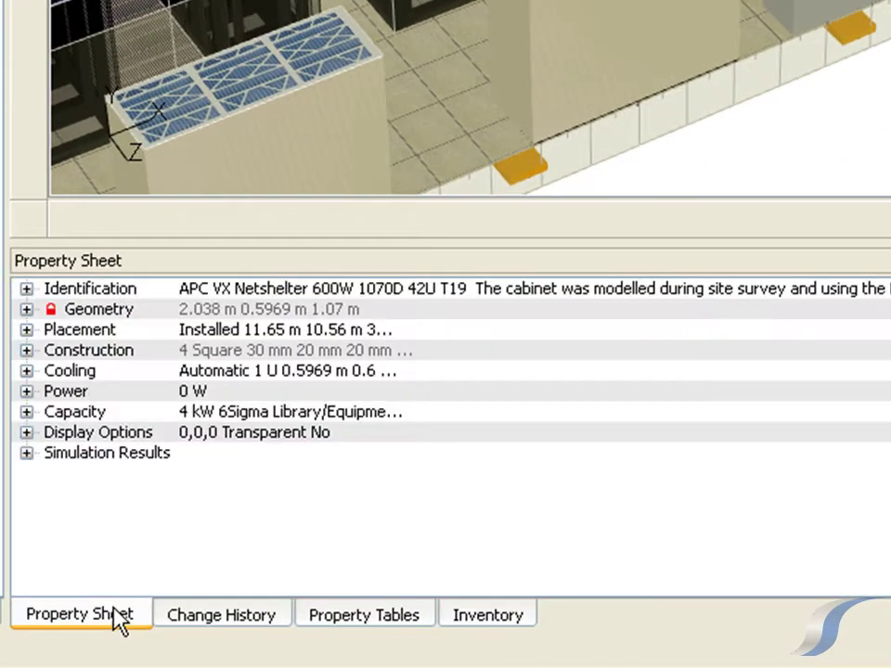
click(26, 411)
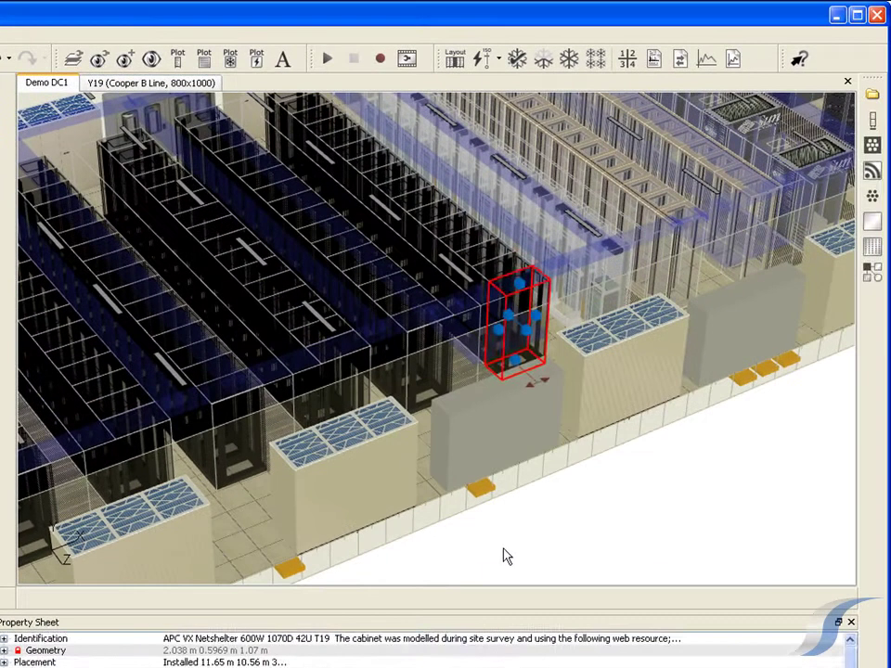
click(506, 555)
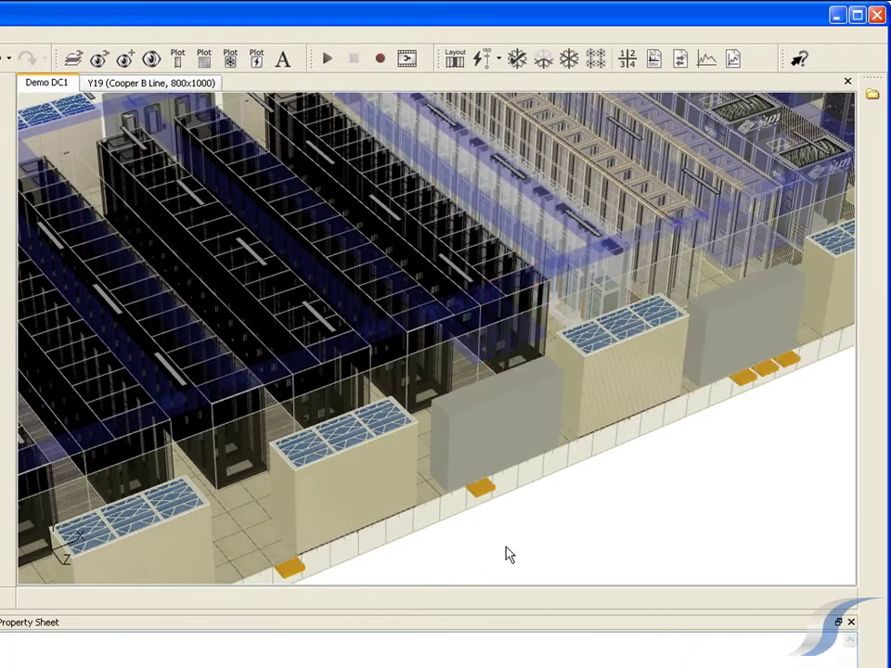
scroll(484, 353, up, 5)
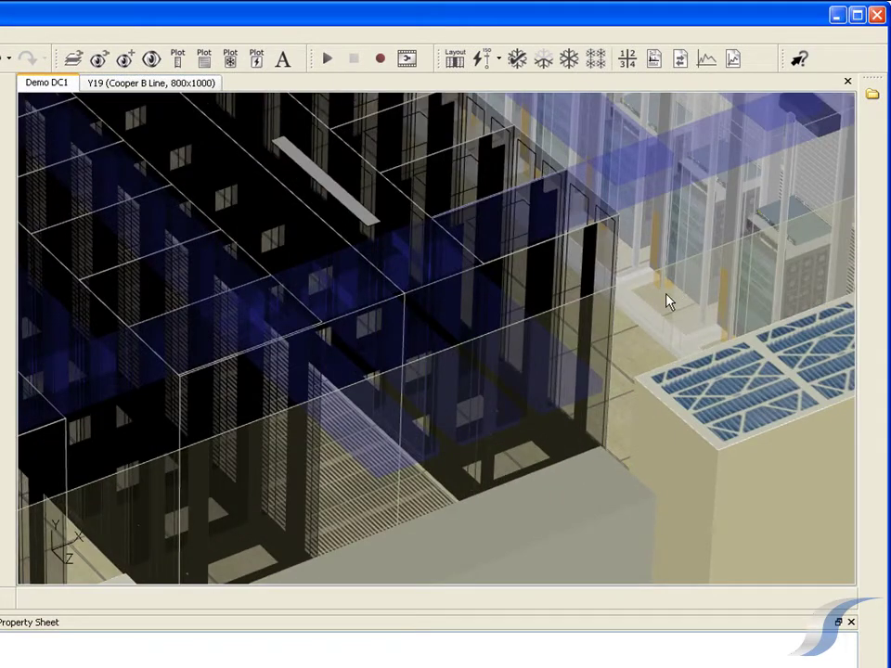
middle_drag(669, 302, 415, 414)
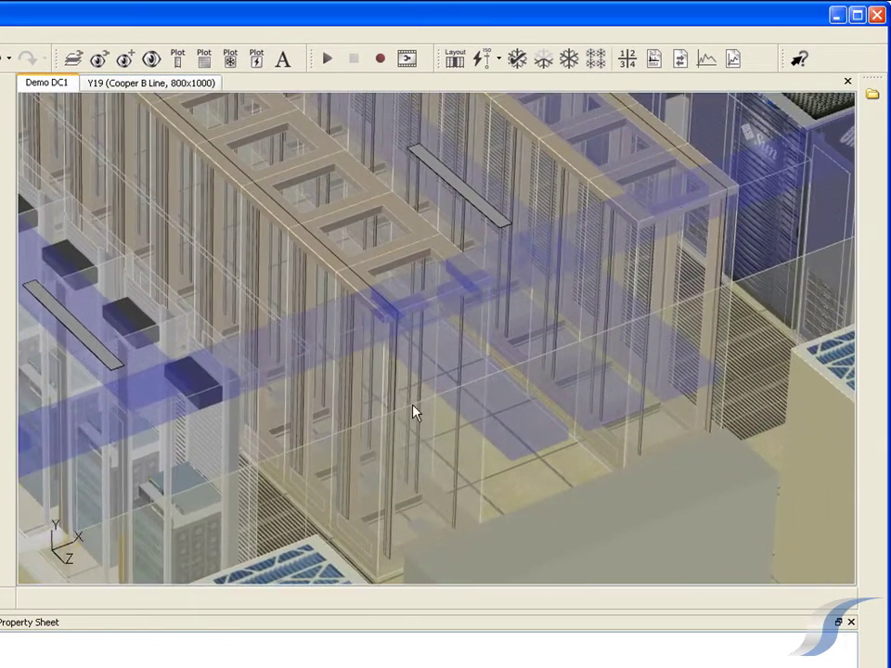
Delete the eight floor grilles in columns AI and AK at rows 9, 10, 17 and 18
scroll(477, 385, down, 8)
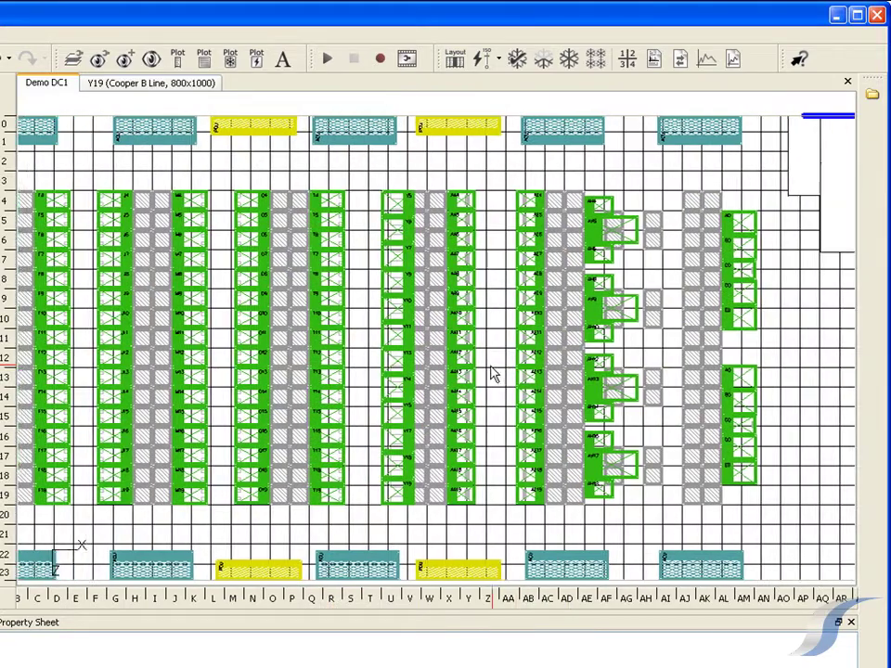
middle_drag(492, 372, 316, 385)
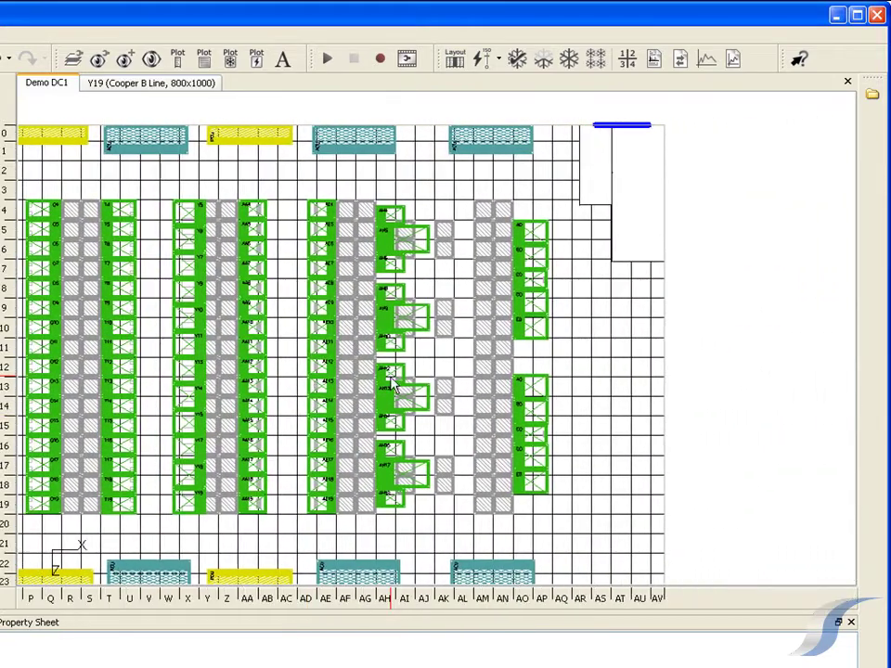
scroll(393, 385, up, 3)
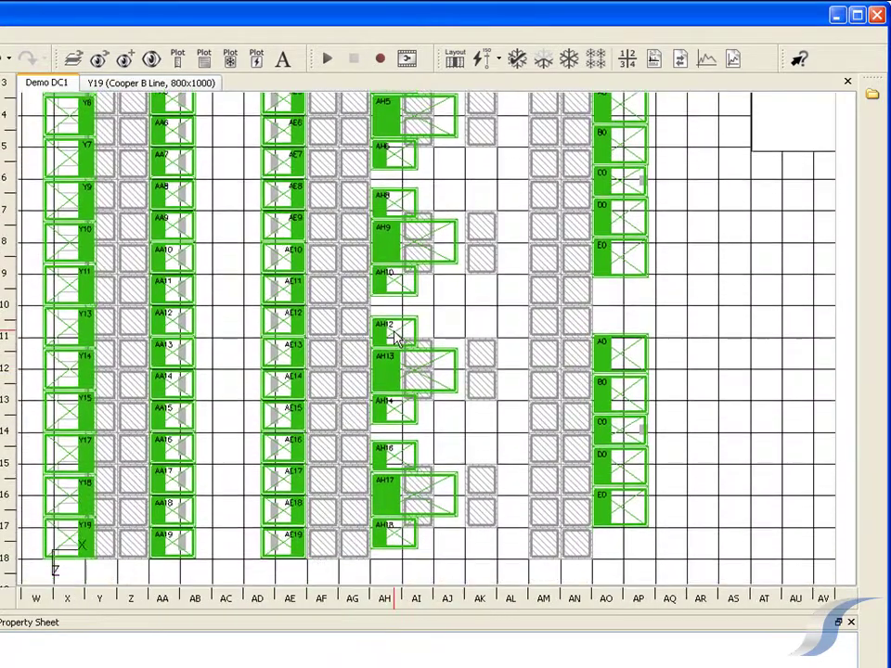
click(431, 231)
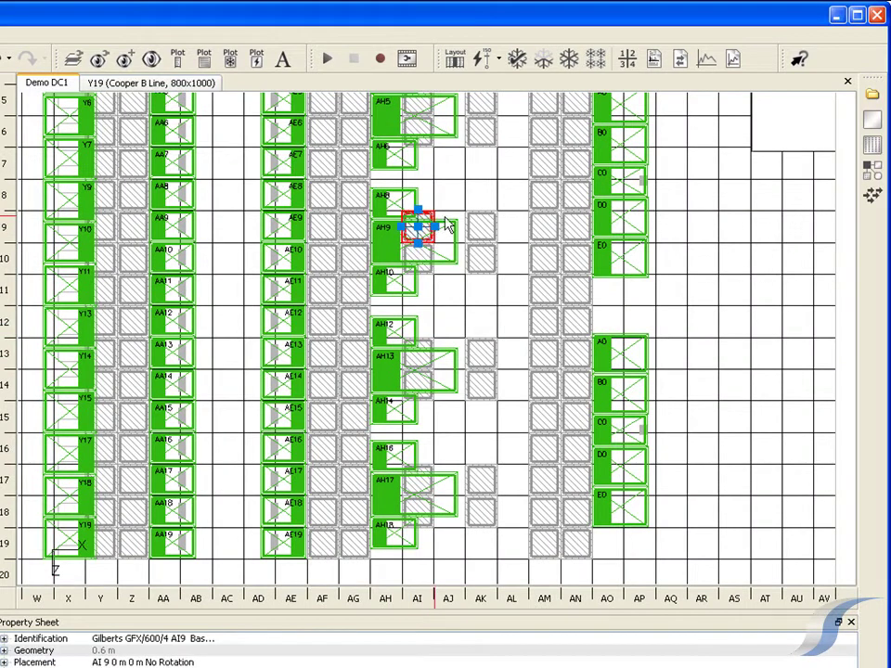
ctrl+click(482, 225)
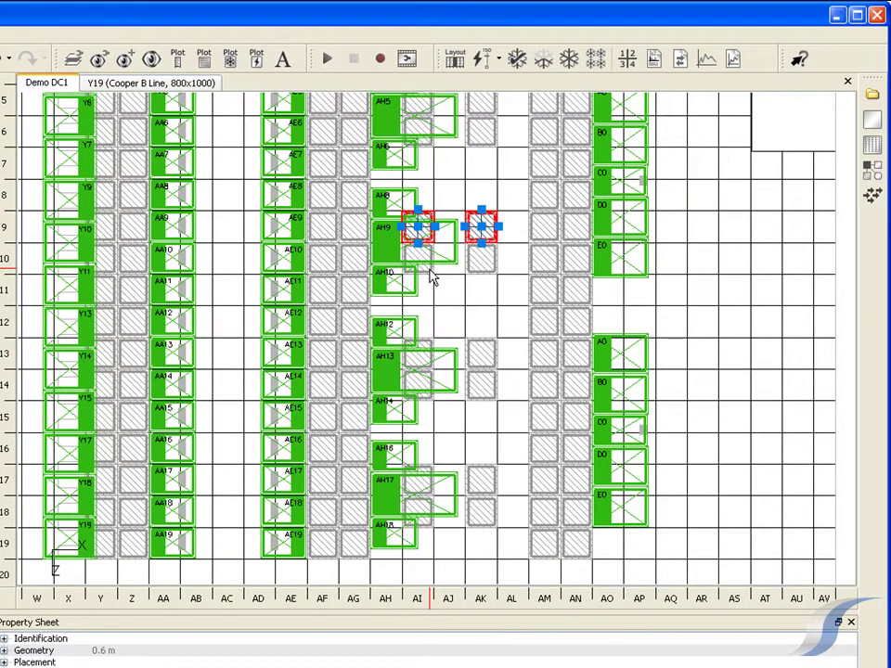
ctrl+click(478, 269)
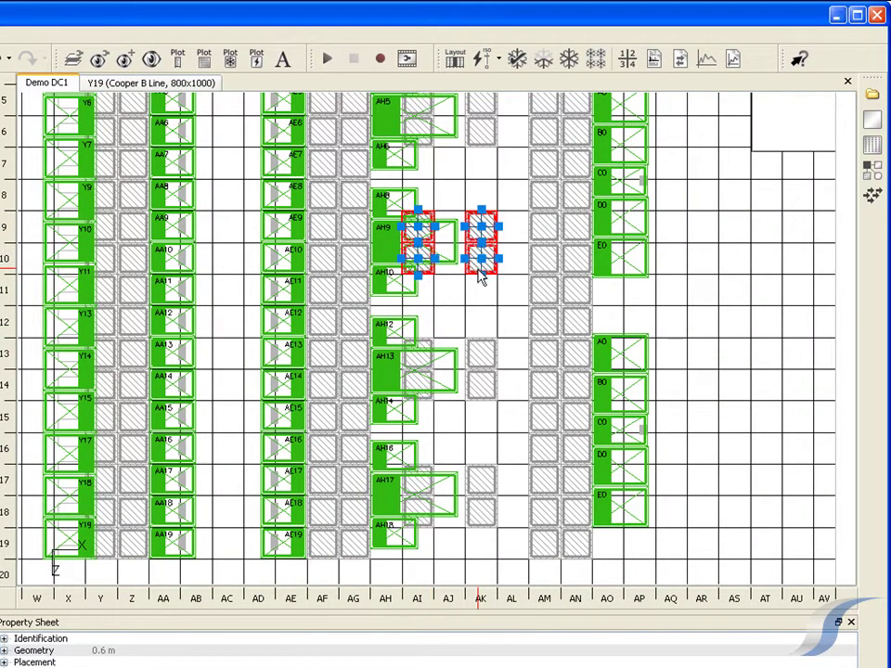
ctrl+click(422, 476)
ctrl+click(478, 478)
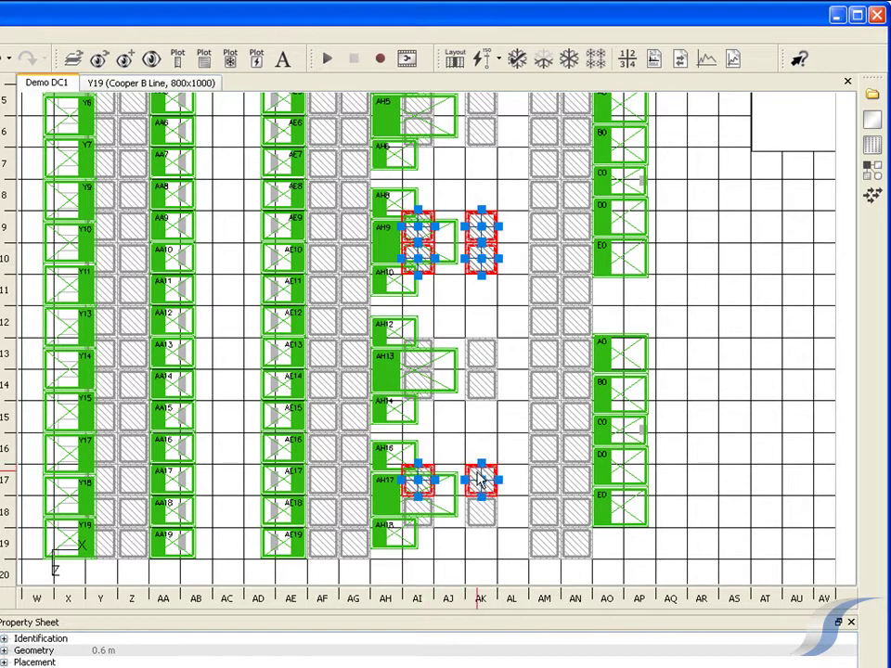
ctrl+click(423, 520)
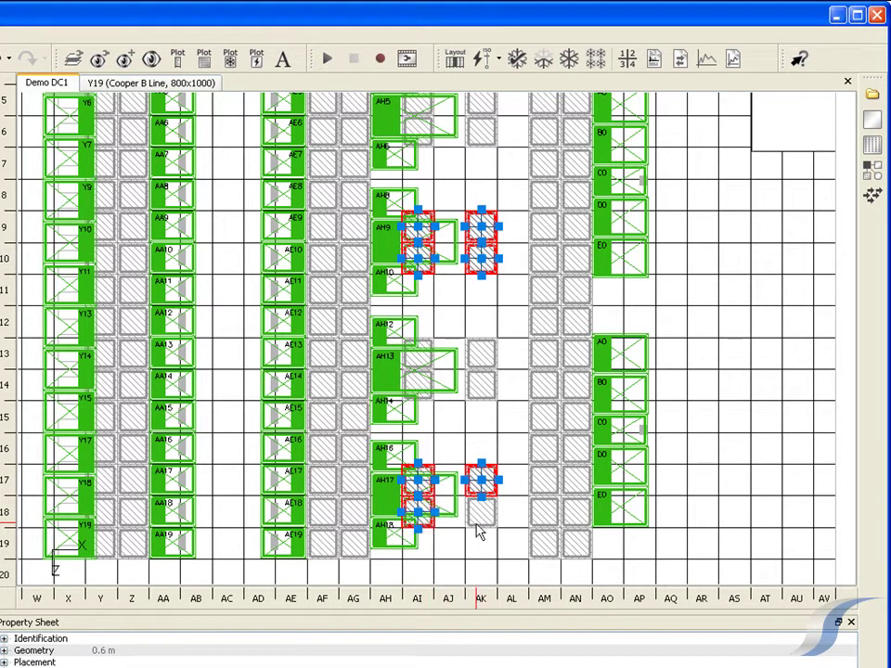
ctrl+click(478, 515)
key(Delete)
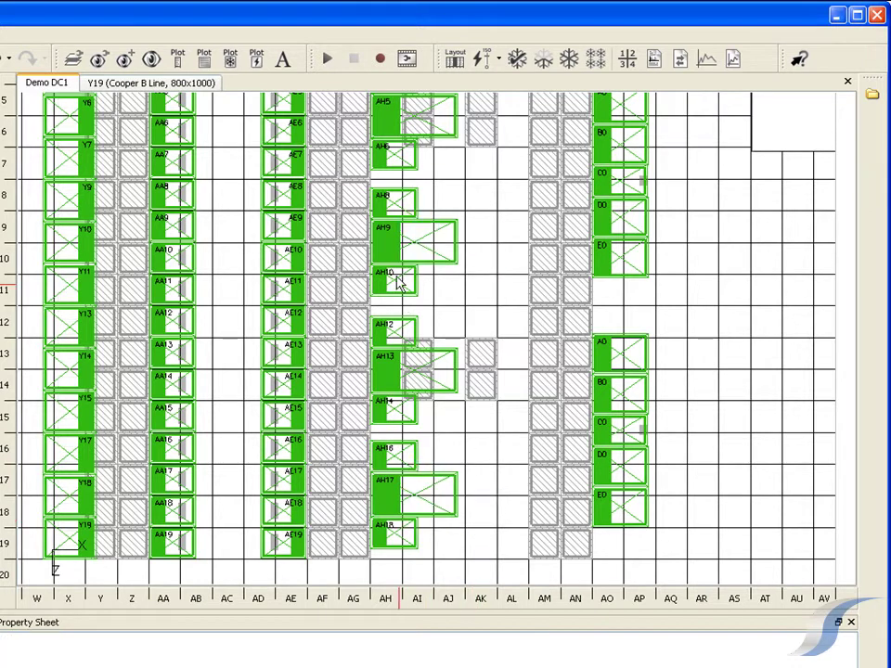
Set the installation status of cabinets AH8, AH9, AH10, AH16, AH17 and AH18 to Planned
ctrl+click(387, 240)
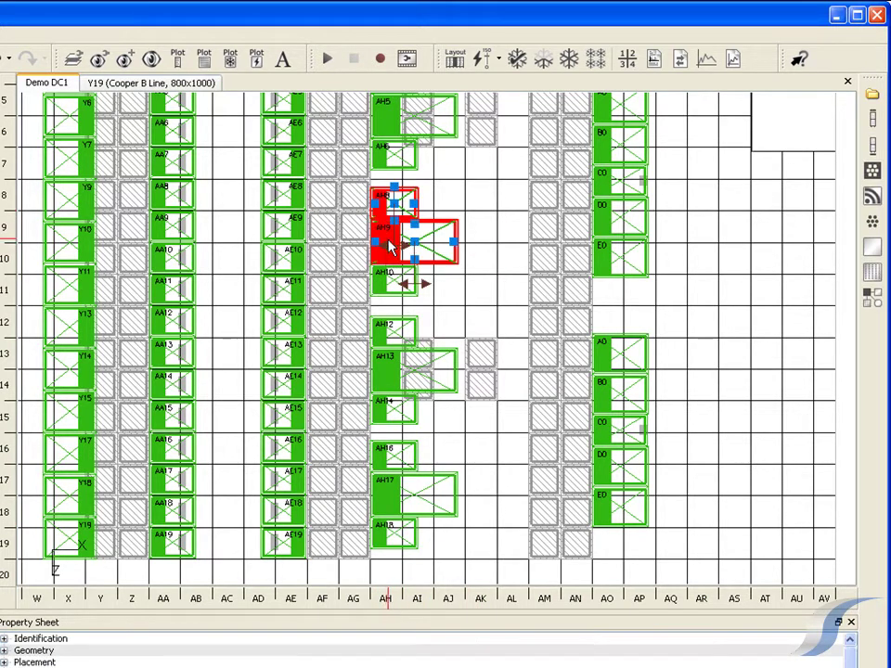
ctrl+click(387, 279)
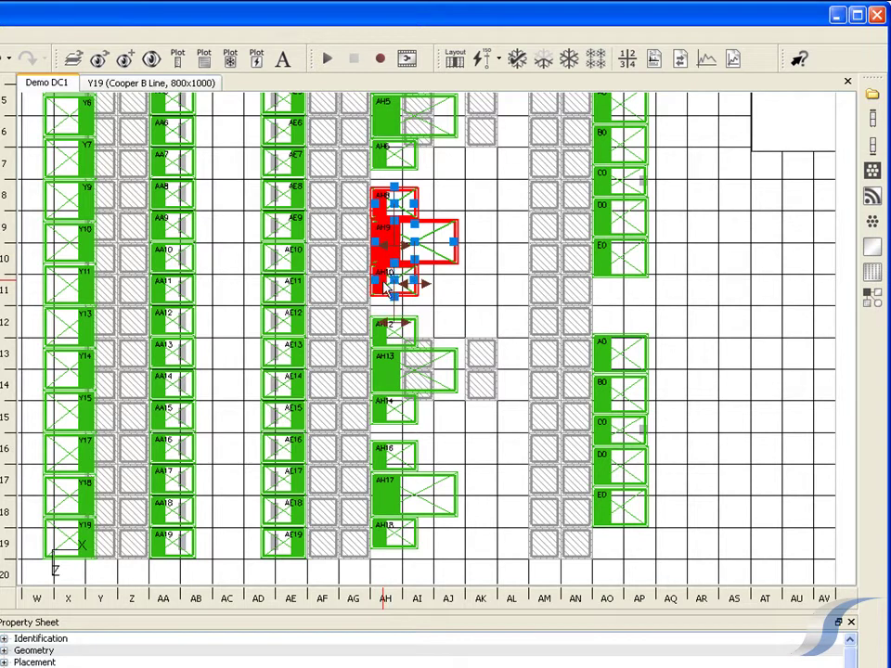
ctrl+click(387, 455)
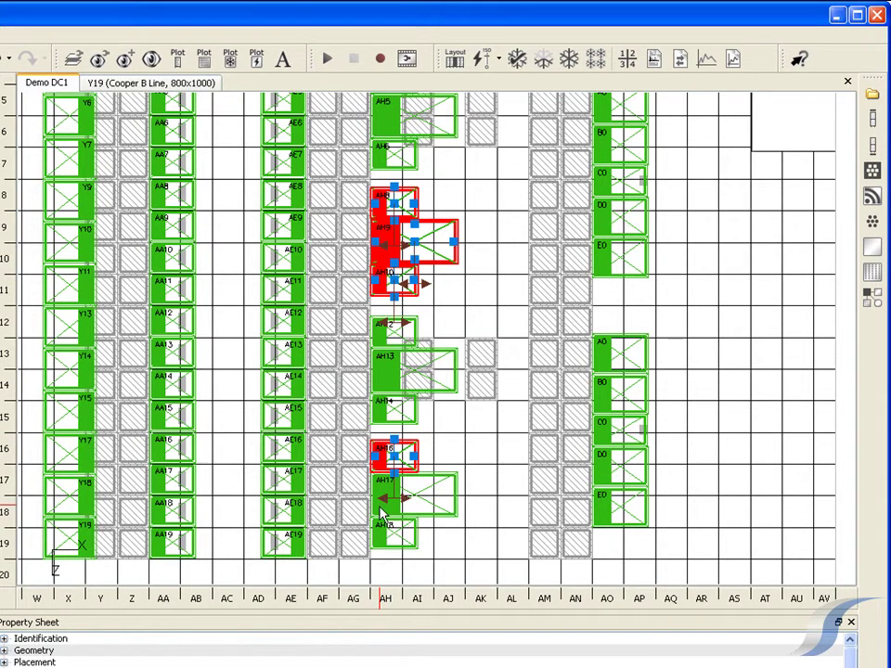
ctrl+click(382, 511)
ctrl+click(388, 531)
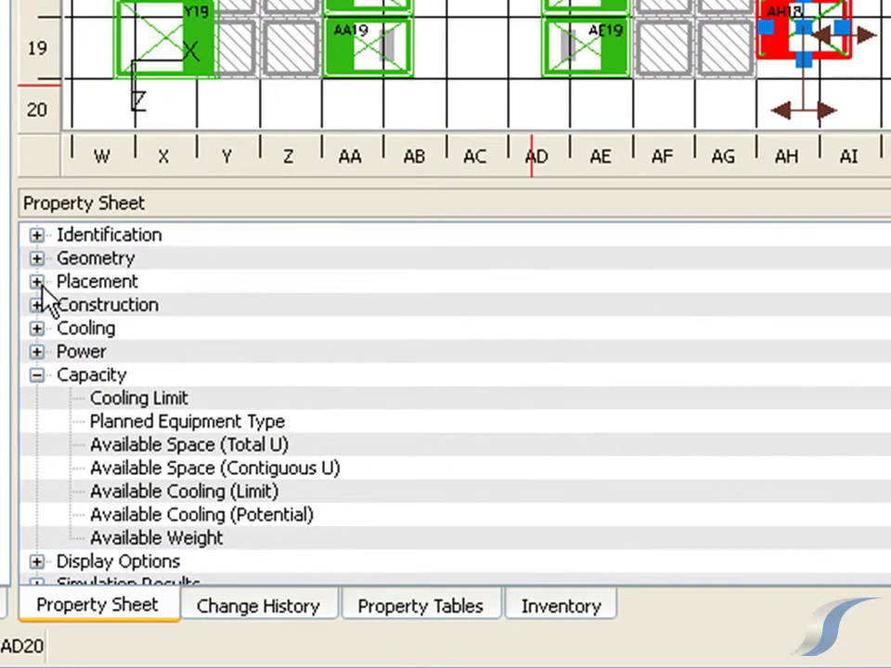
click(37, 281)
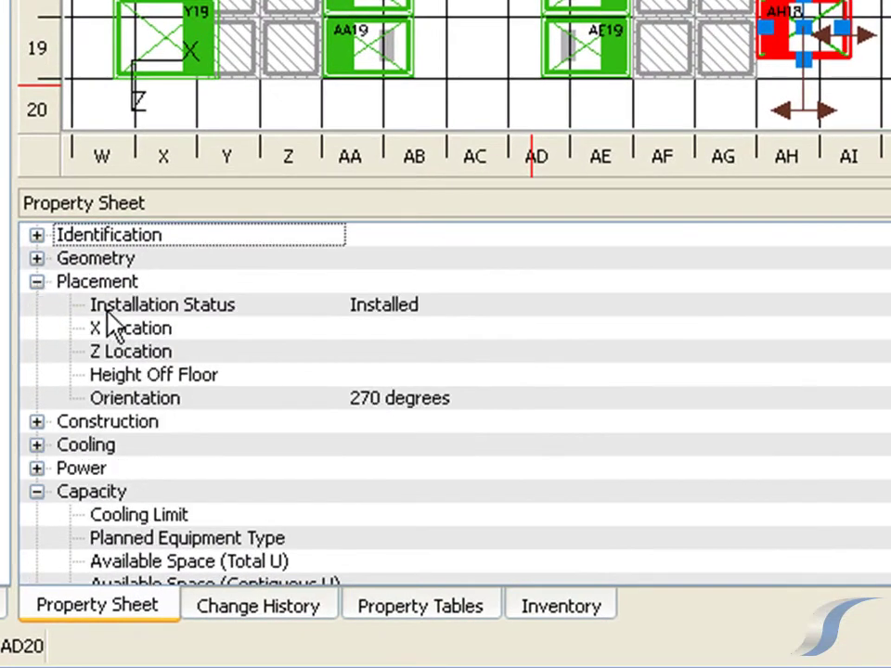
click(374, 306)
click(376, 309)
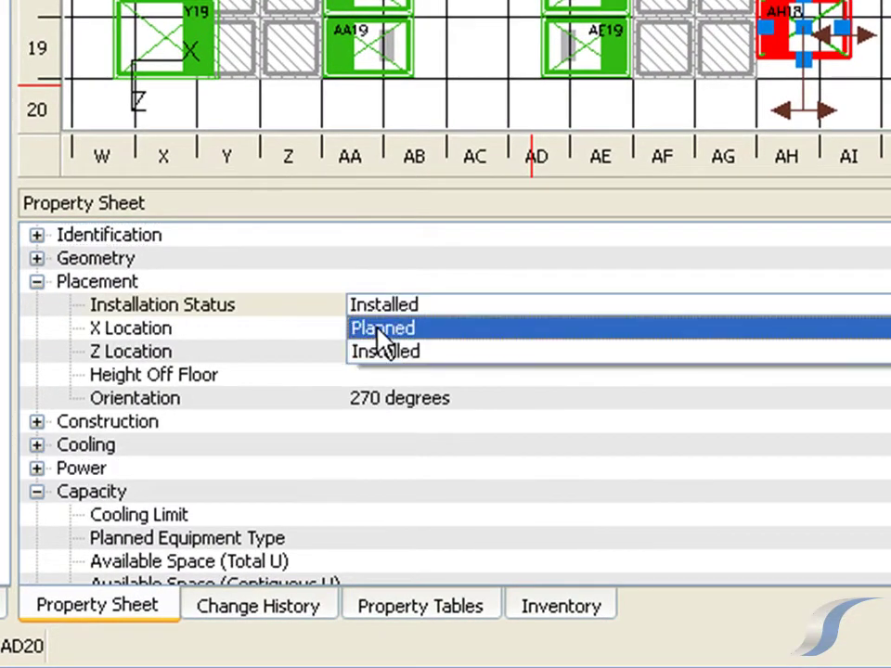
click(376, 327)
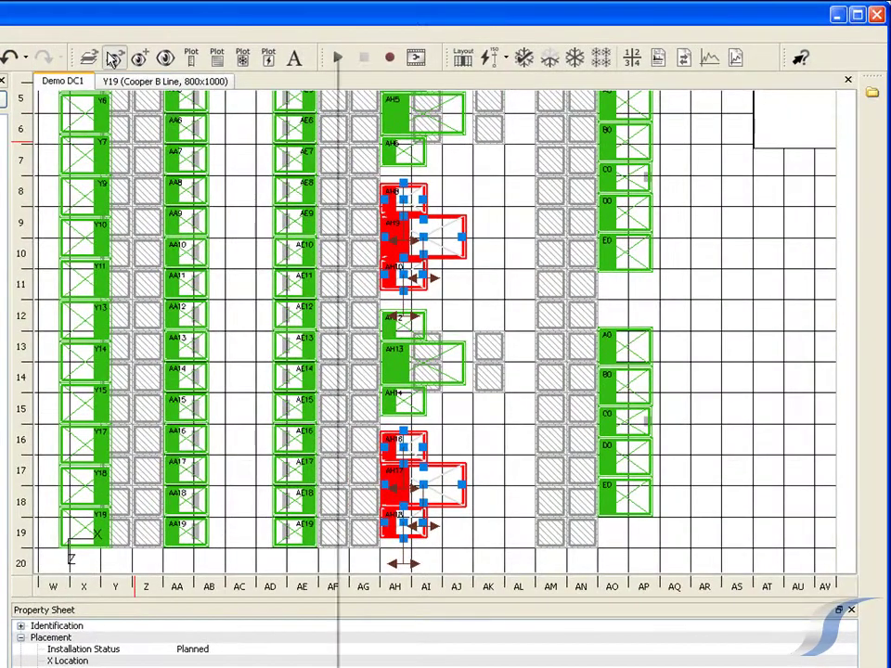
Show the room in 3D, and import the equipment data from assets import.csv into the hand over version
click(111, 59)
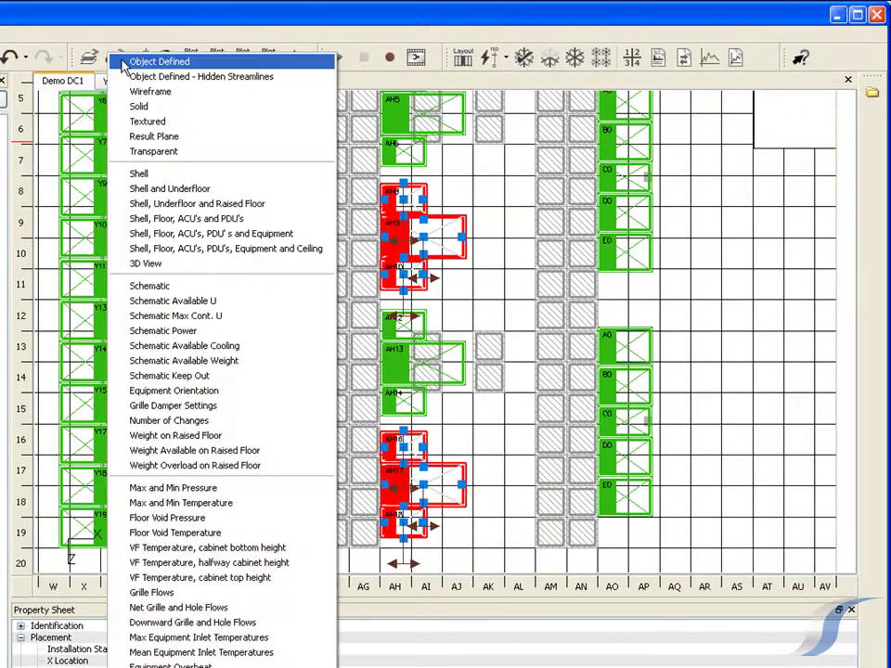
click(139, 120)
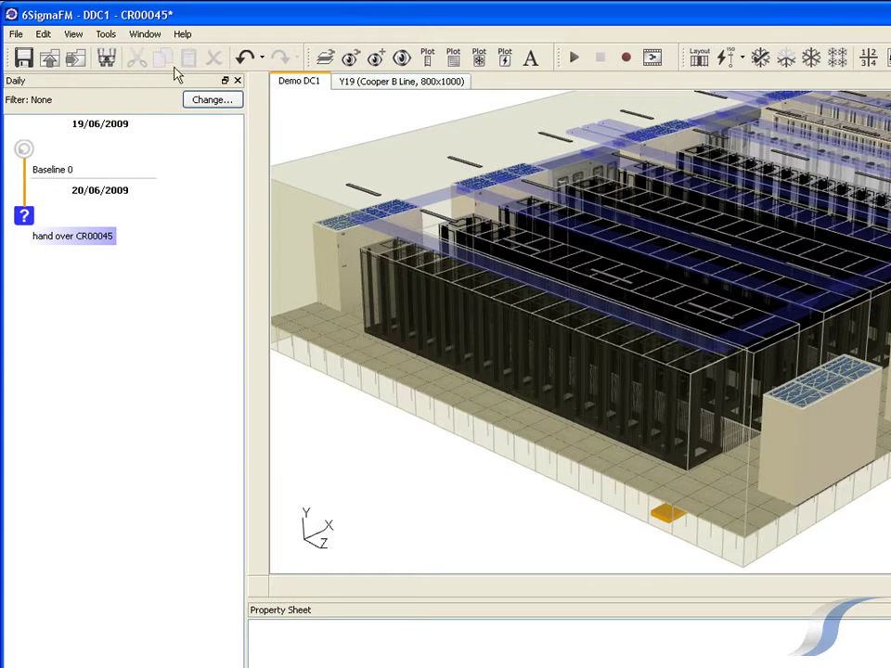
click(16, 33)
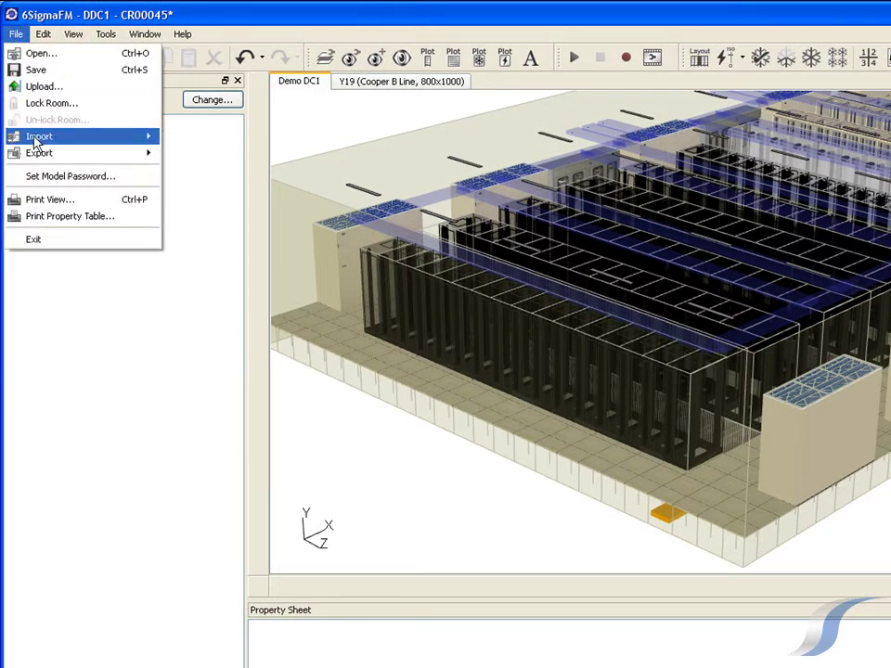
mouse_move(36, 142)
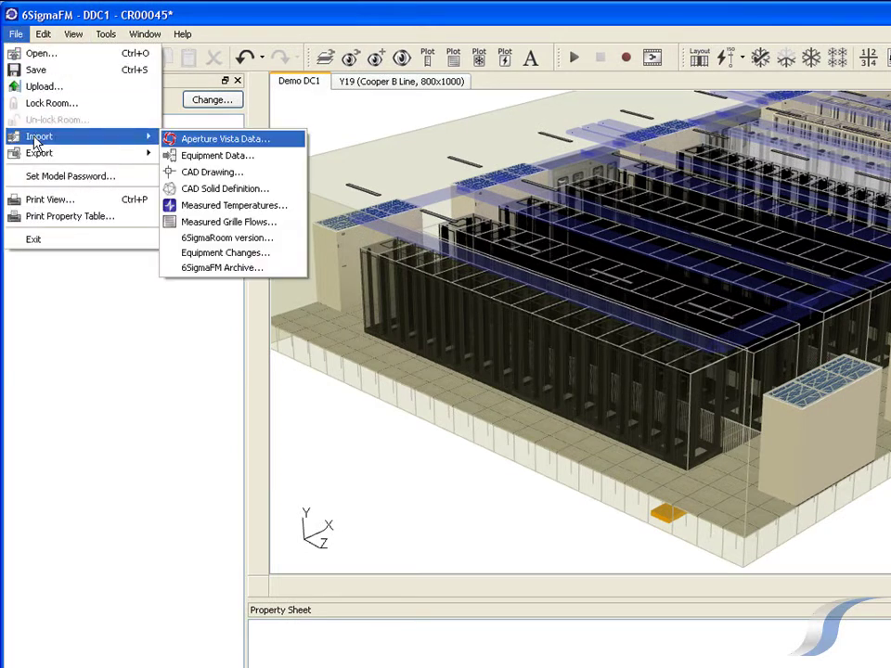
click(223, 157)
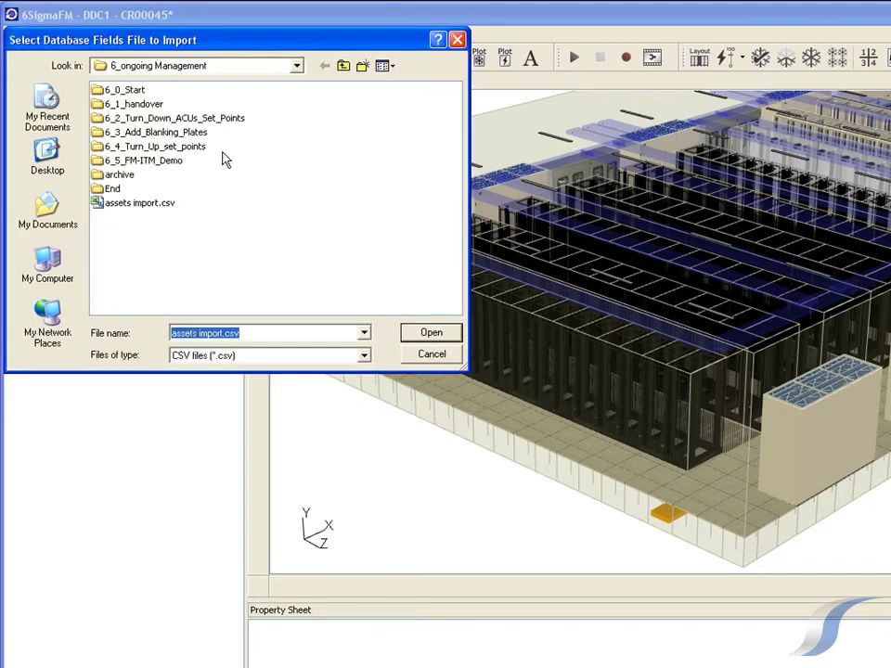
click(145, 206)
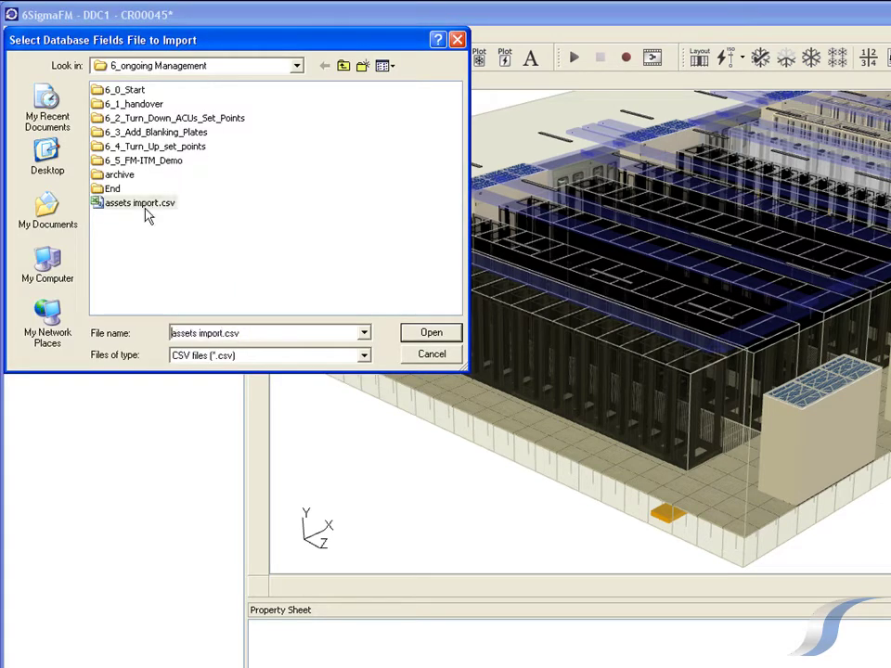
click(422, 334)
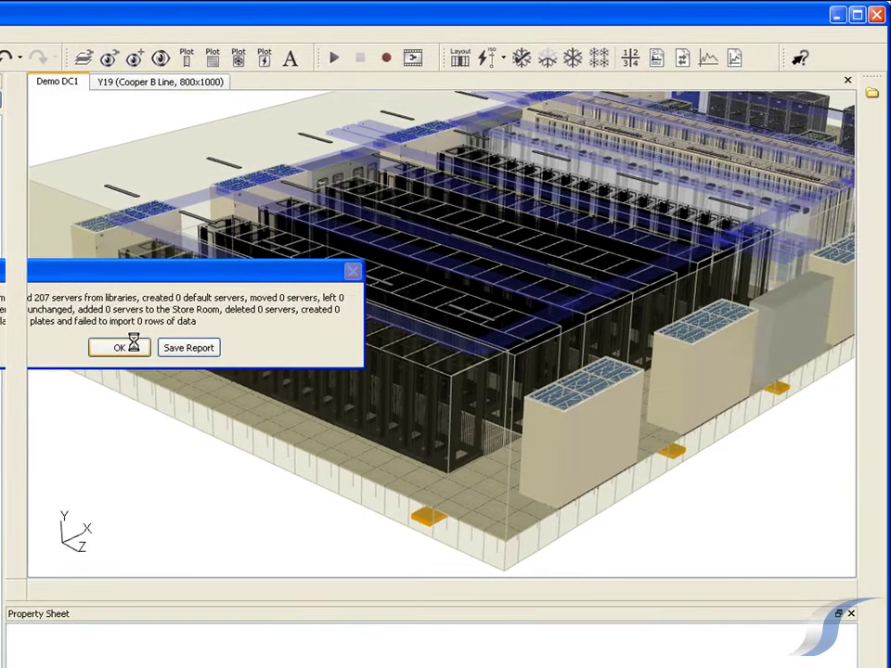
click(377, 346)
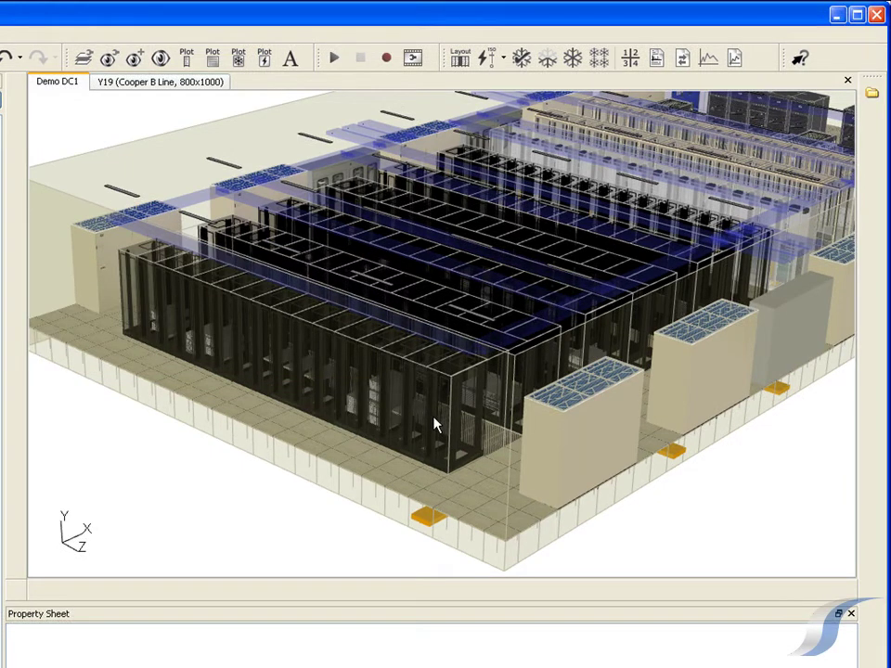
scroll(435, 420, up, 10)
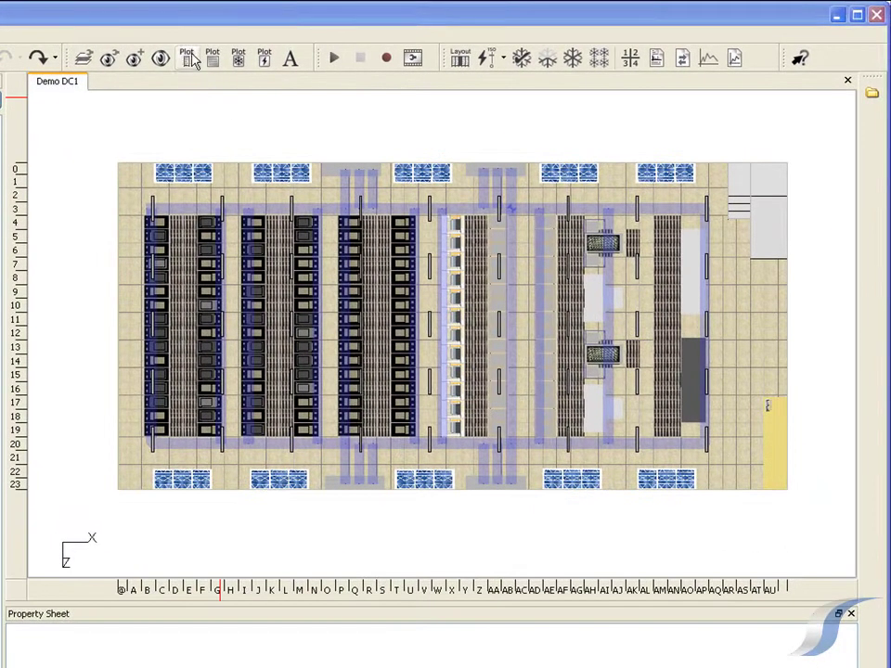
Plot the cabinets' Overheat across the room plan and open cabinet AA14 in its own view
click(247, 53)
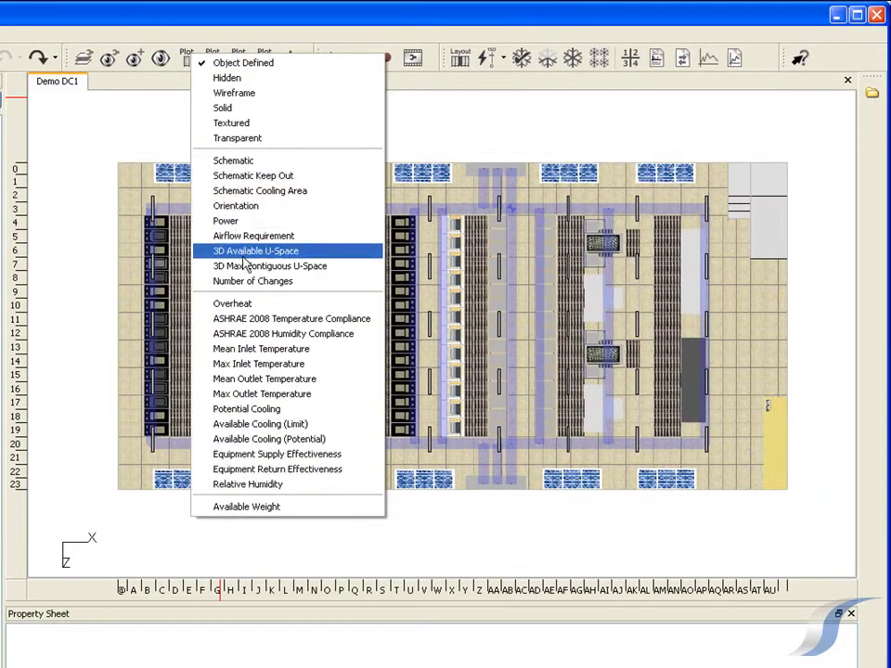
click(215, 306)
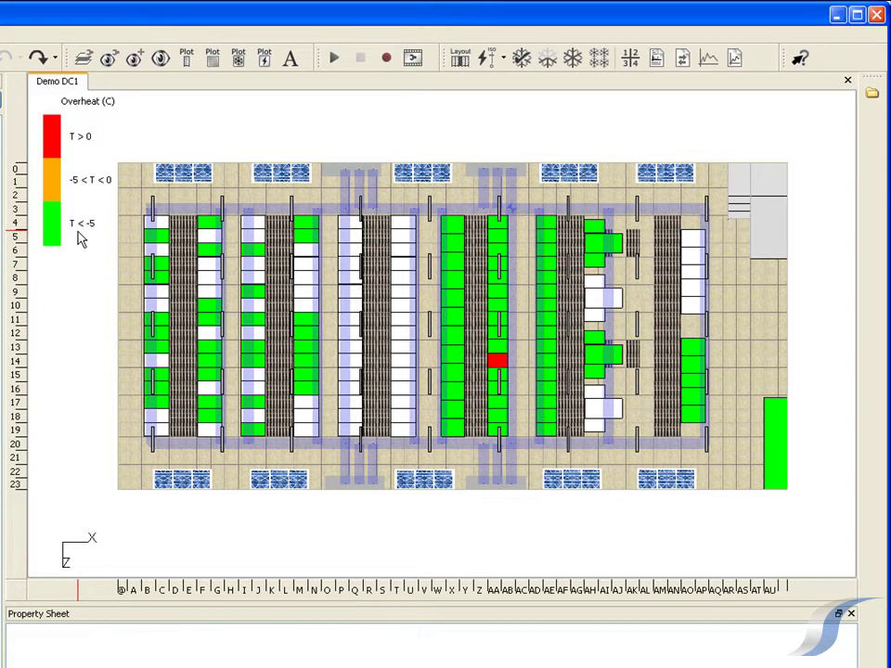
double_click(499, 373)
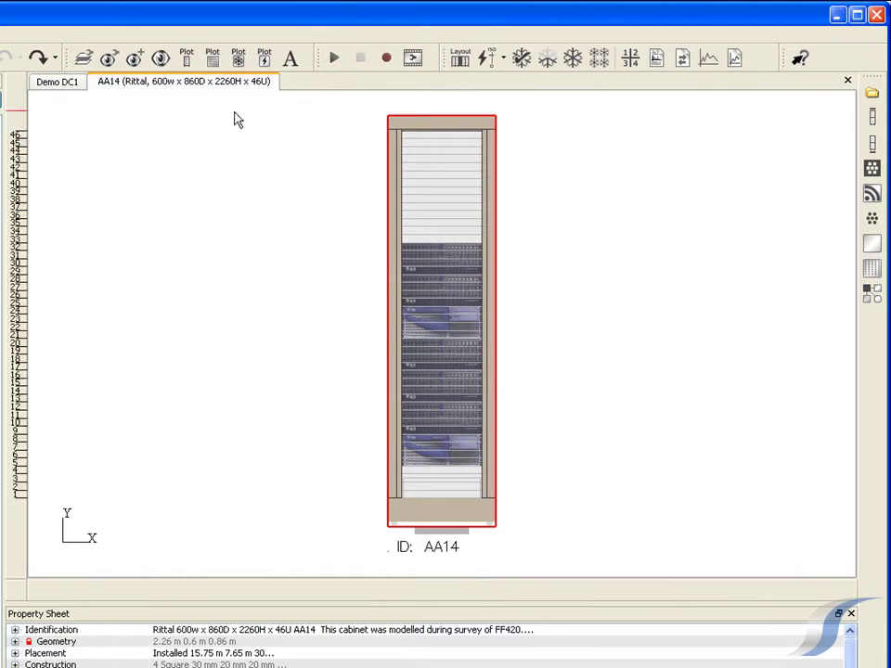
Plot Overheat for the equipment in cabinet AA14 and check the simulation results of the array in slot 29
click(189, 62)
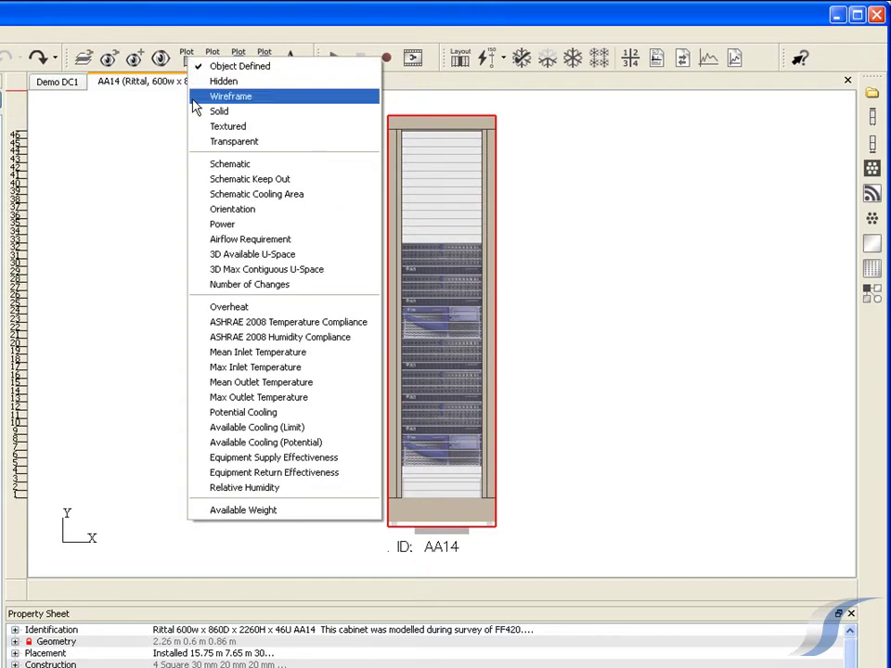
click(251, 308)
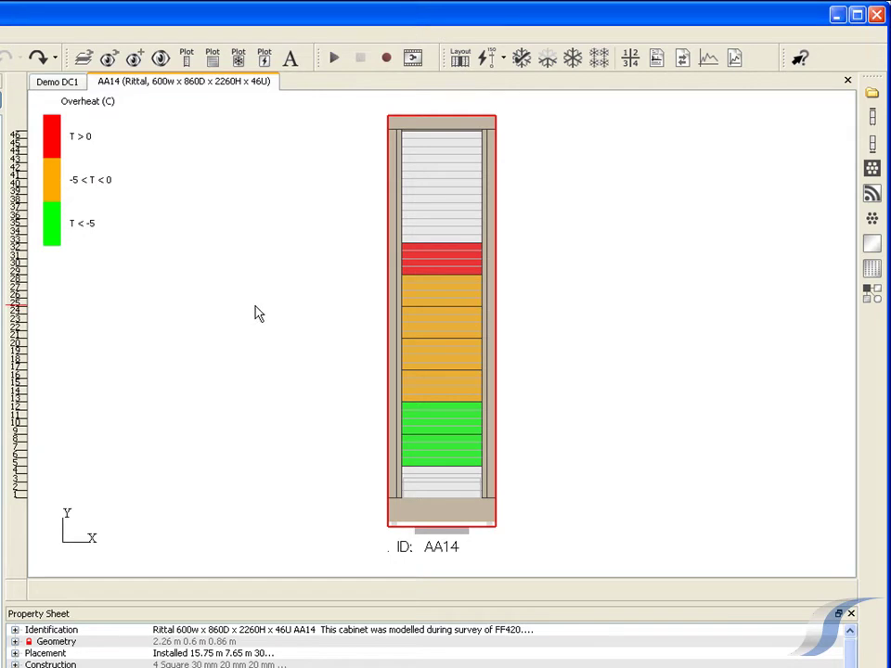
click(440, 262)
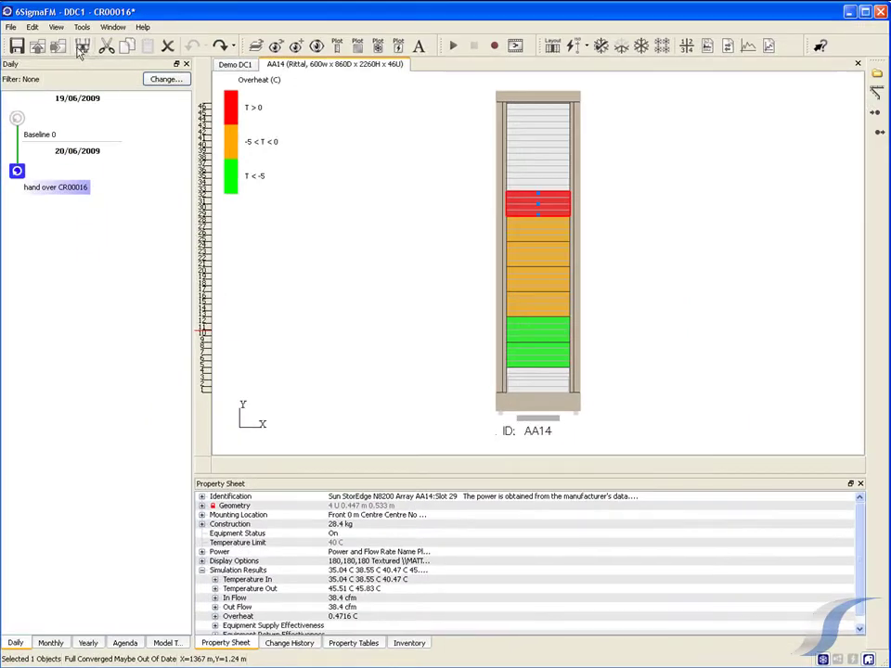
Add a Room Summary view and examine the cooling, heat load, airflow and equipment temperature figures
click(56, 27)
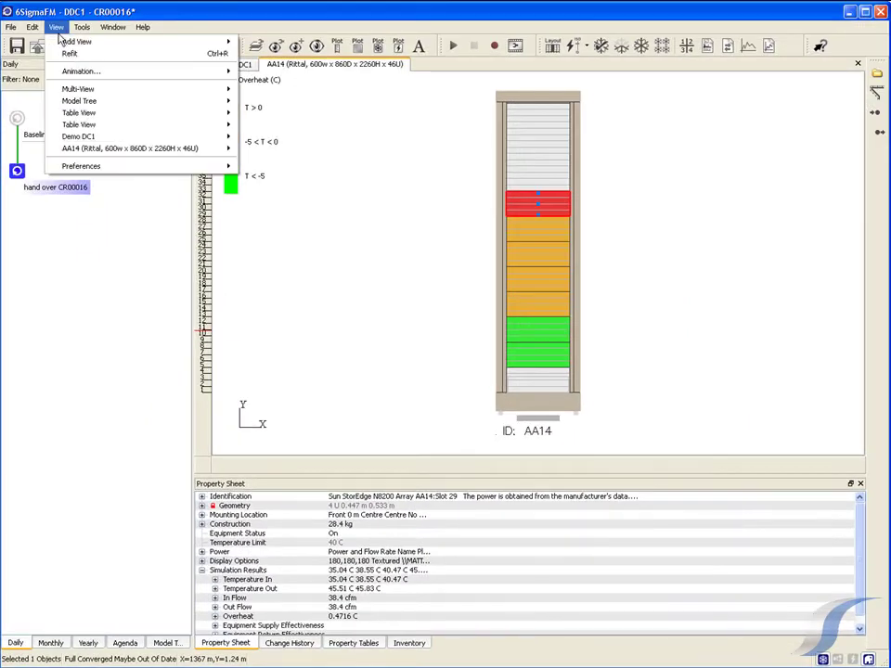
mouse_move(70, 43)
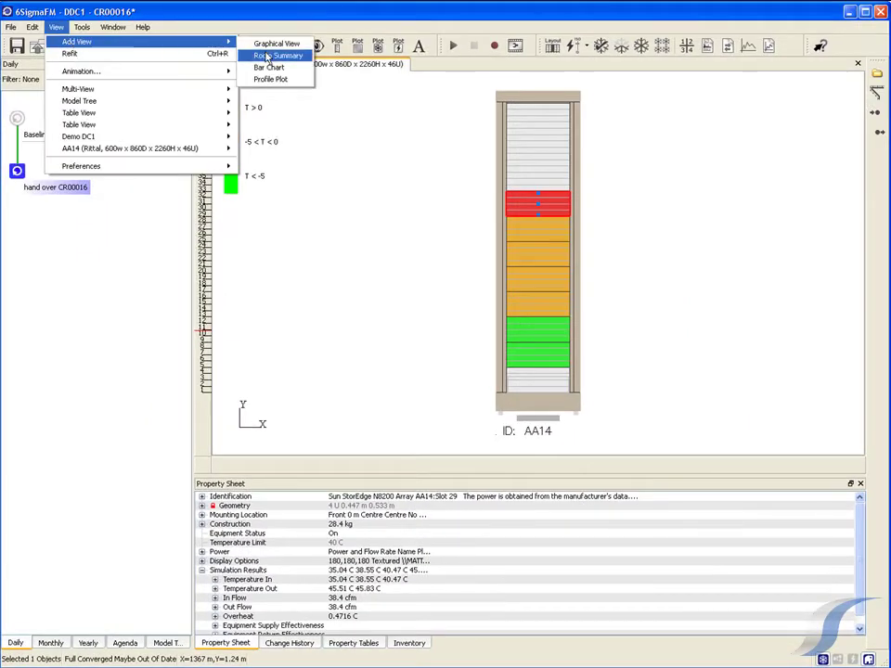
click(265, 56)
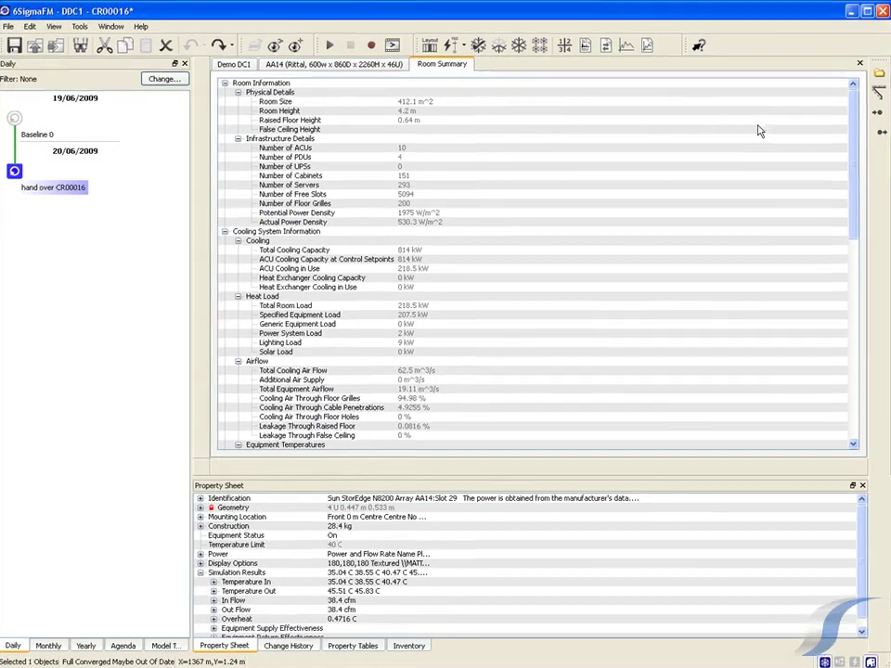
scroll(418, 353, down, 3)
scroll(417, 353, down, 2)
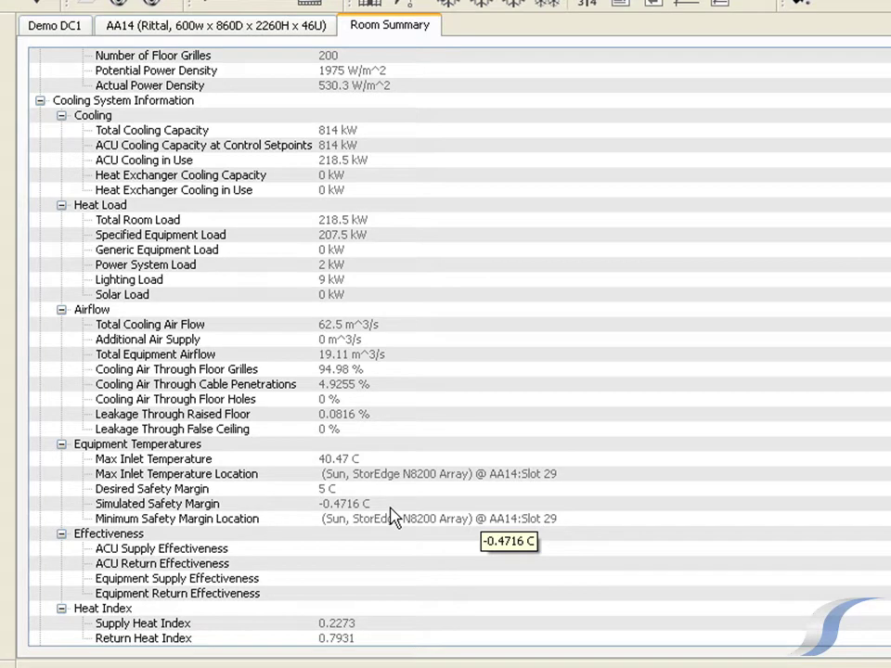
Schedule a new change after the hand over version with project ACU Control, date 20/06/2009 and the time set to 12
click(67, 30)
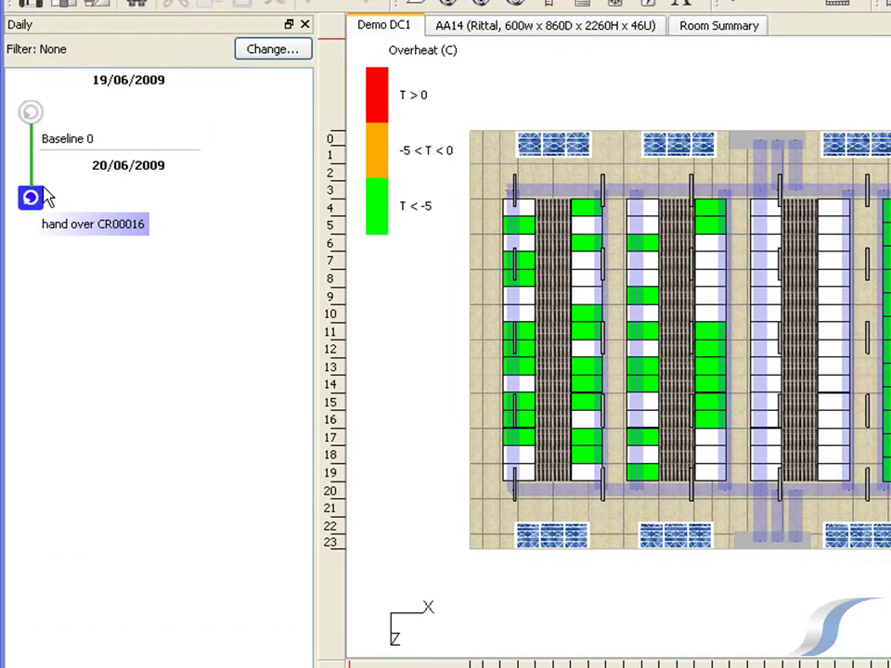
right_click(33, 201)
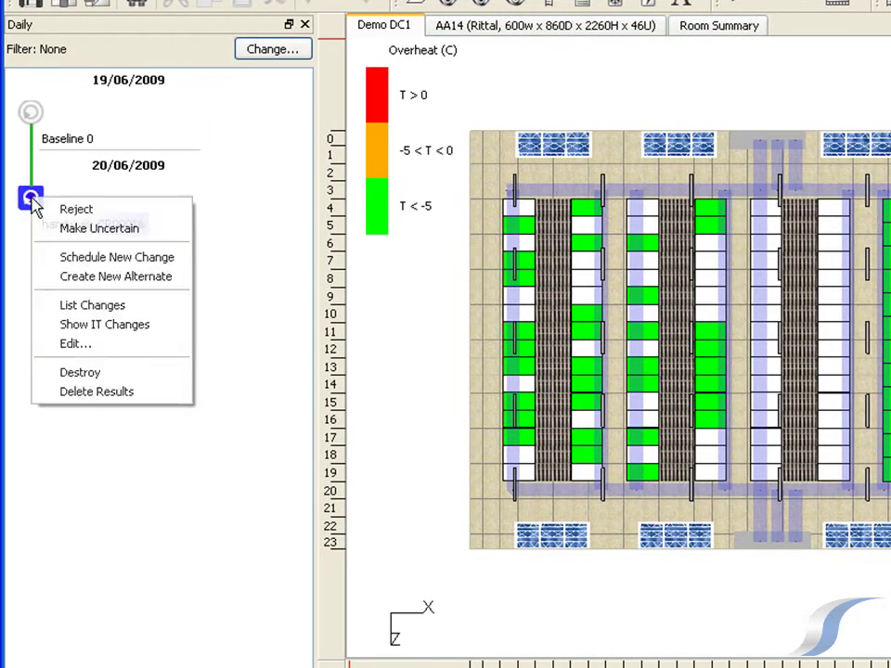
click(60, 257)
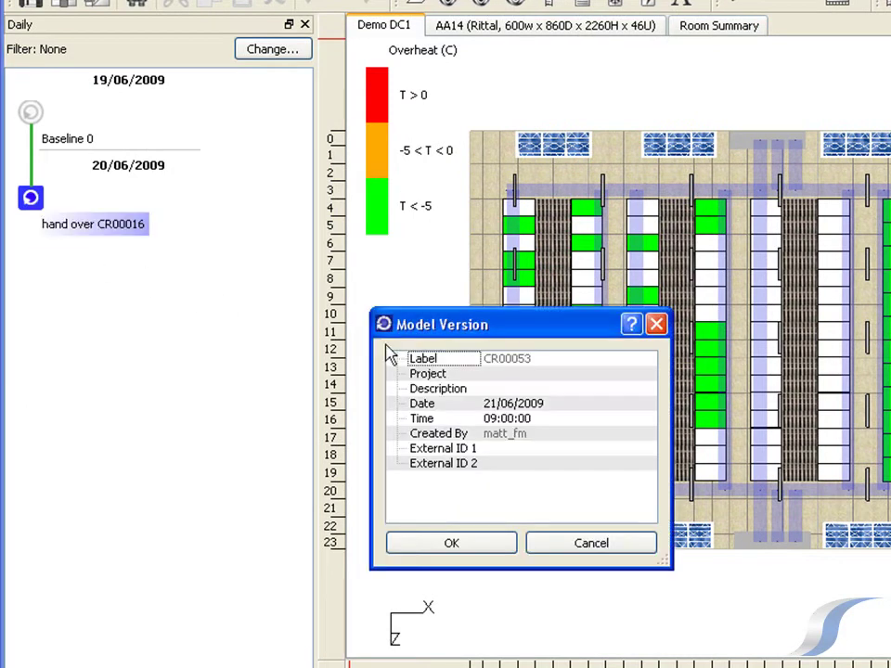
click(496, 374)
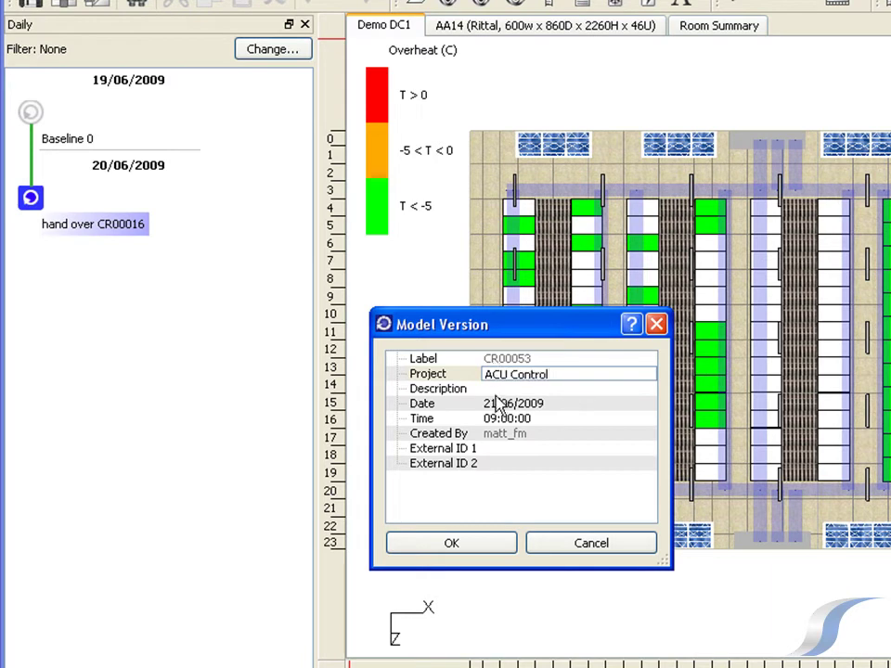
click(495, 402)
text(20)
key(Return)
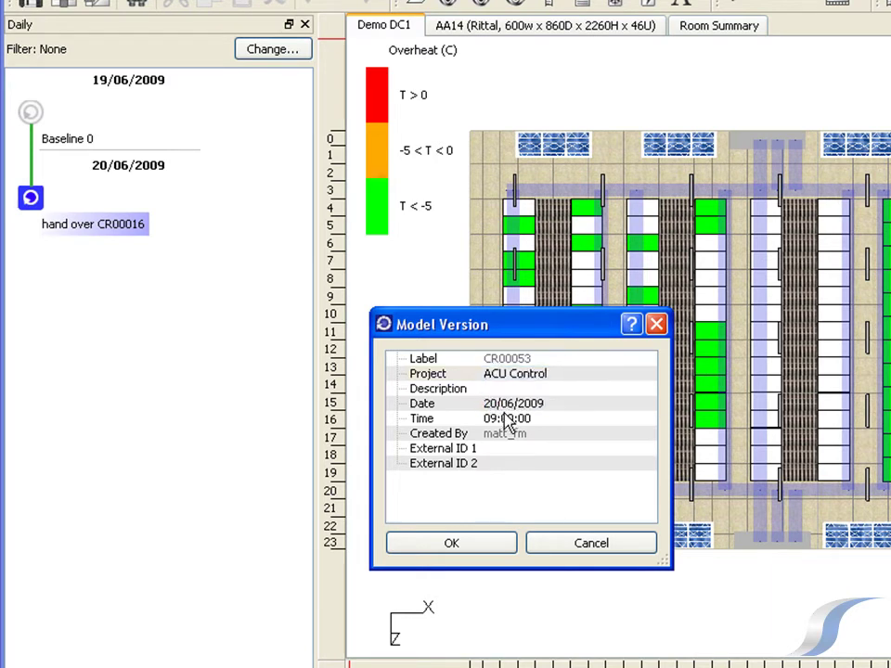
click(492, 422)
text(12)
key(Return)
click(494, 542)
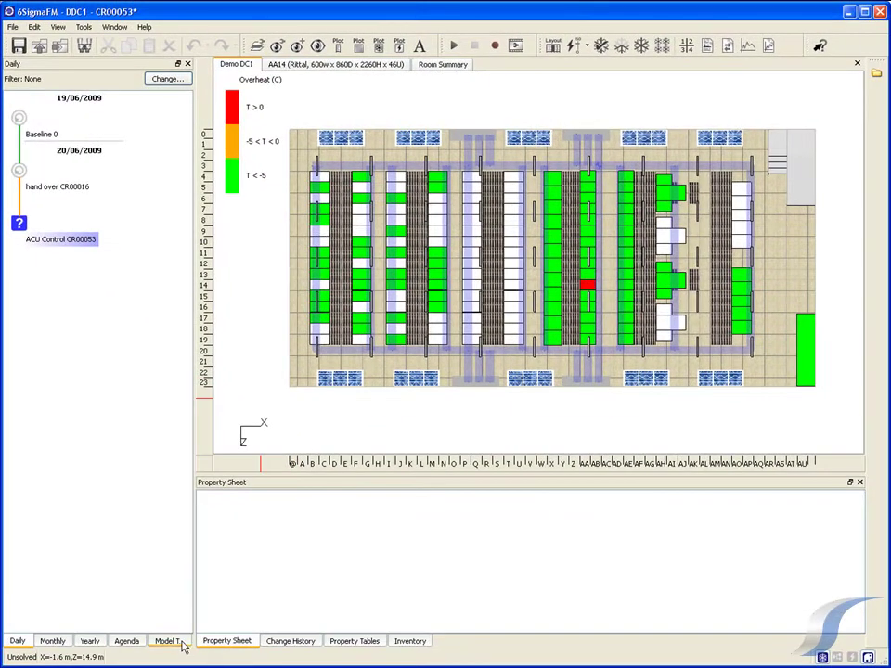
Find the controllers of all Liebert Hiross Himod 99UA cooling units under the raised floor and set their control temperature to 22 C
click(167, 642)
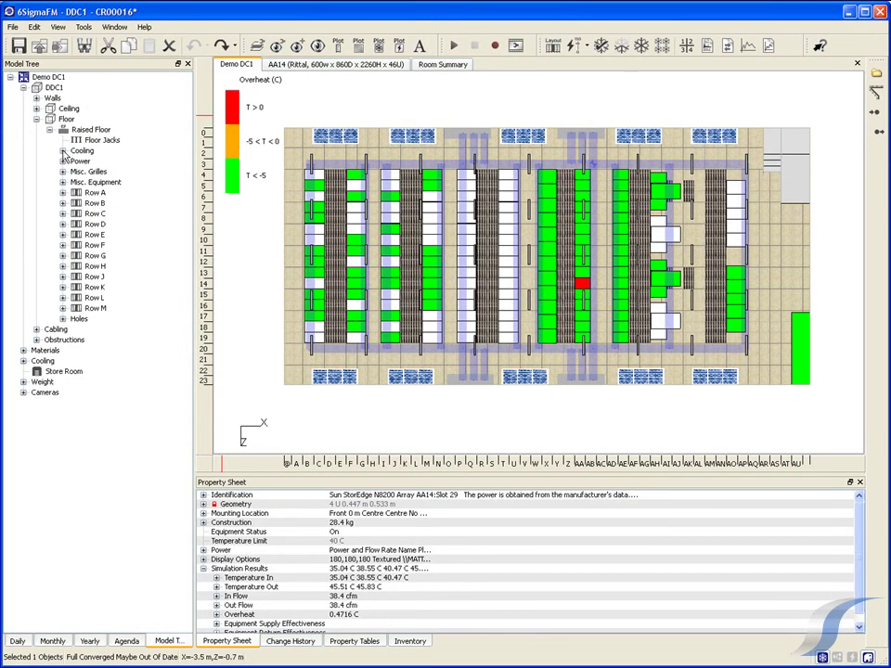
click(63, 150)
click(106, 160)
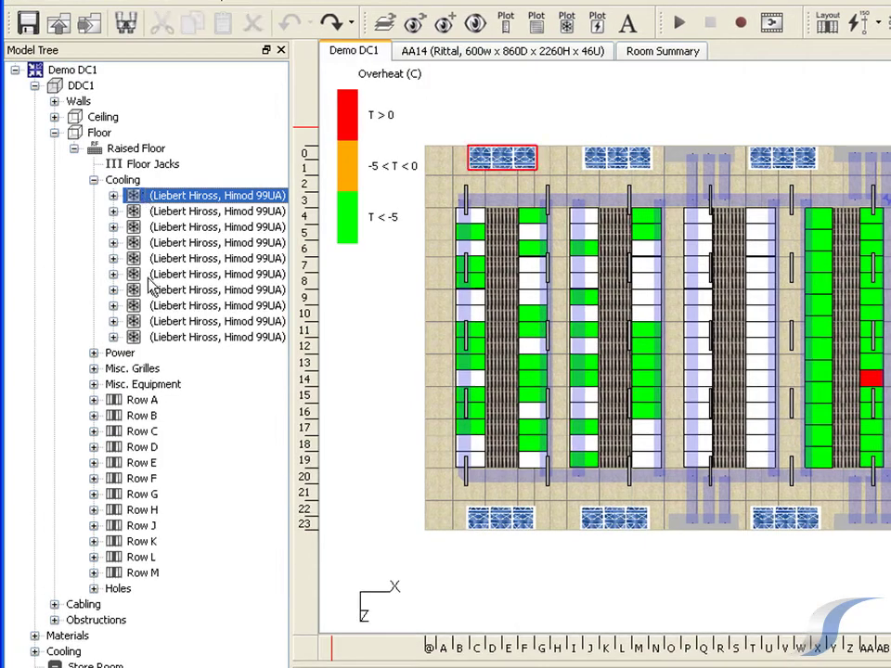
shift+click(156, 339)
key(ctrl+f)
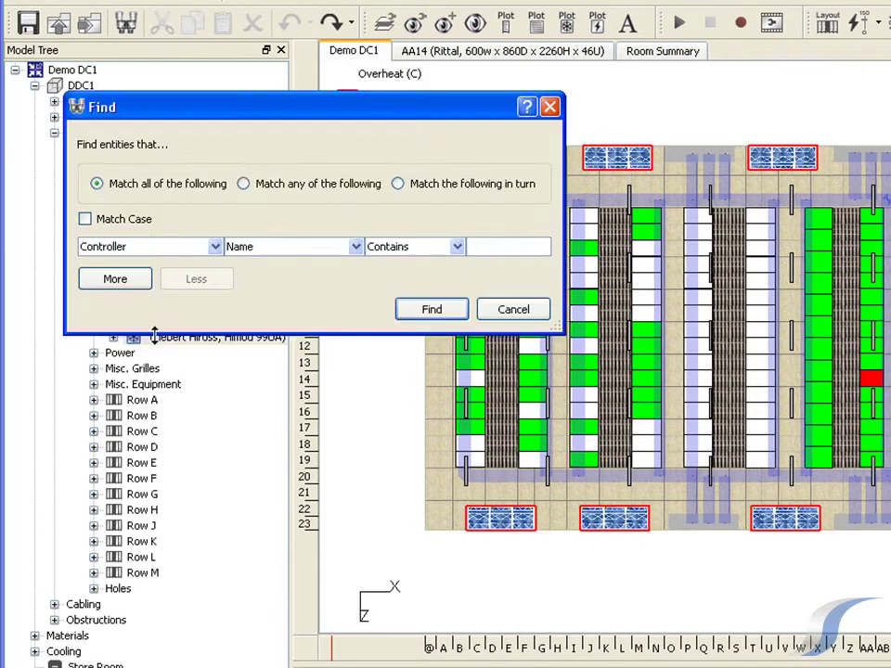
click(429, 310)
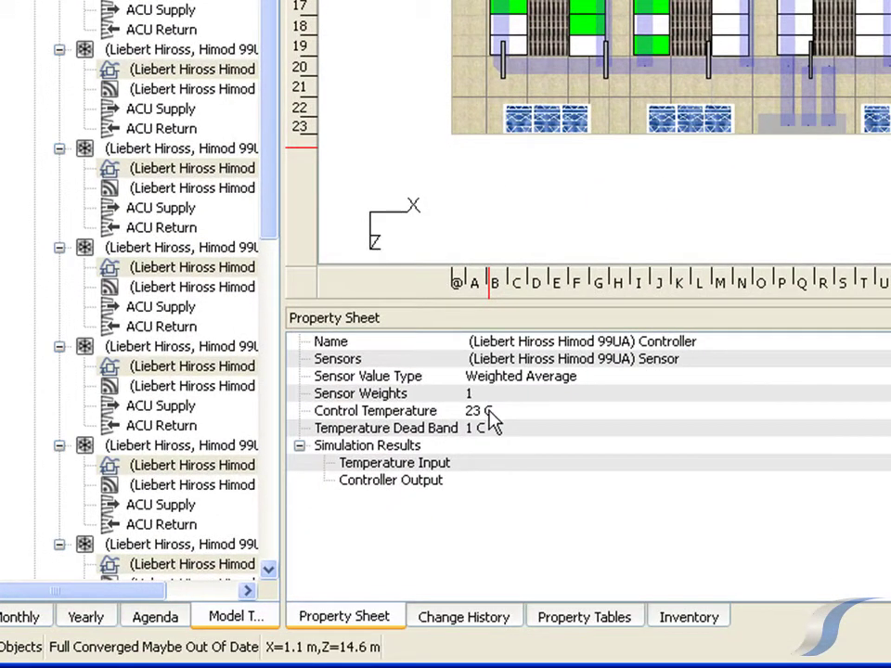
click(486, 410)
text(2)
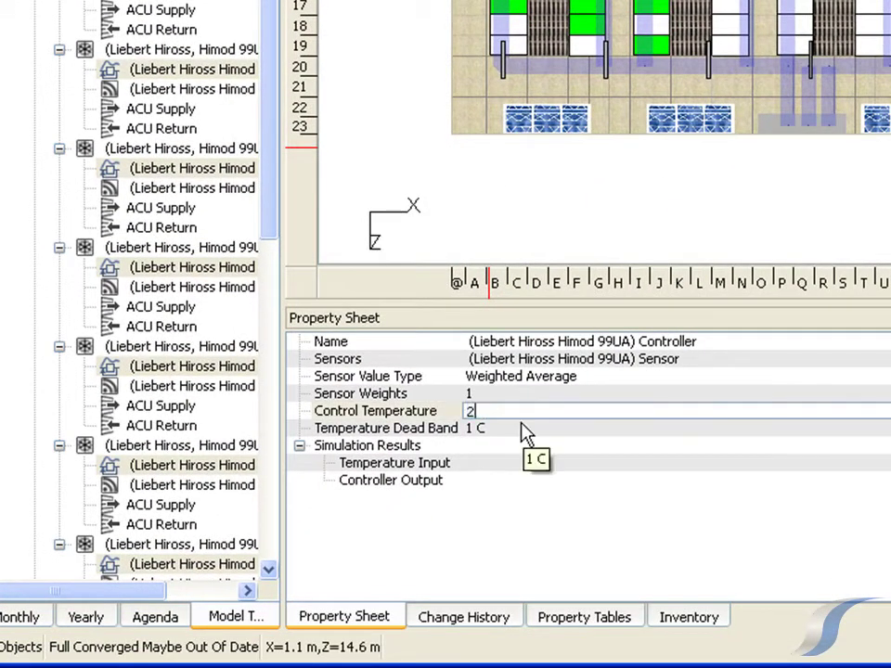
text(2)
key(Return)
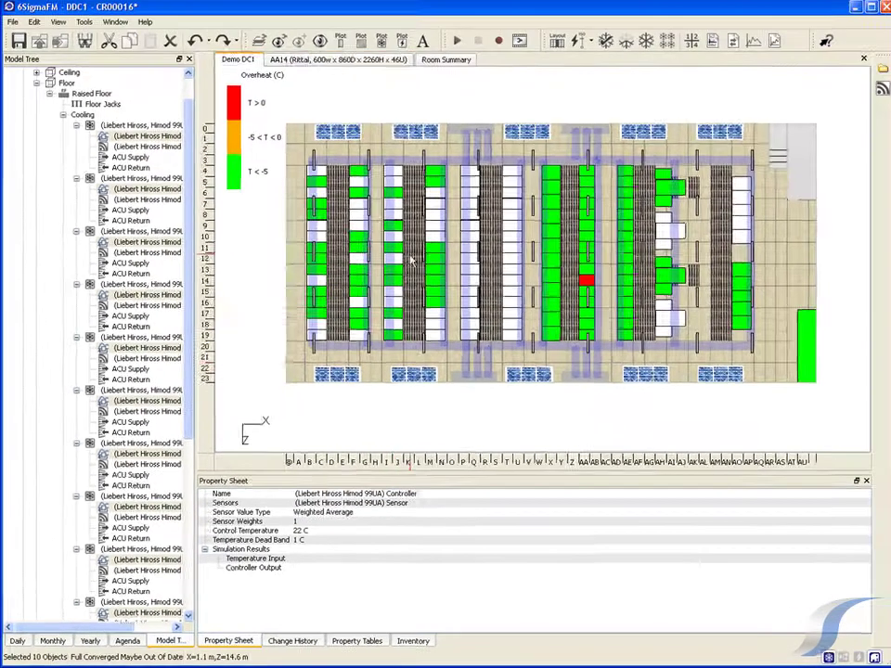
Plot ASHRAE 2008 Temperature Compliance for the equipment in cabinet AA14, return to the room plan and collapse the Floor branch
click(303, 67)
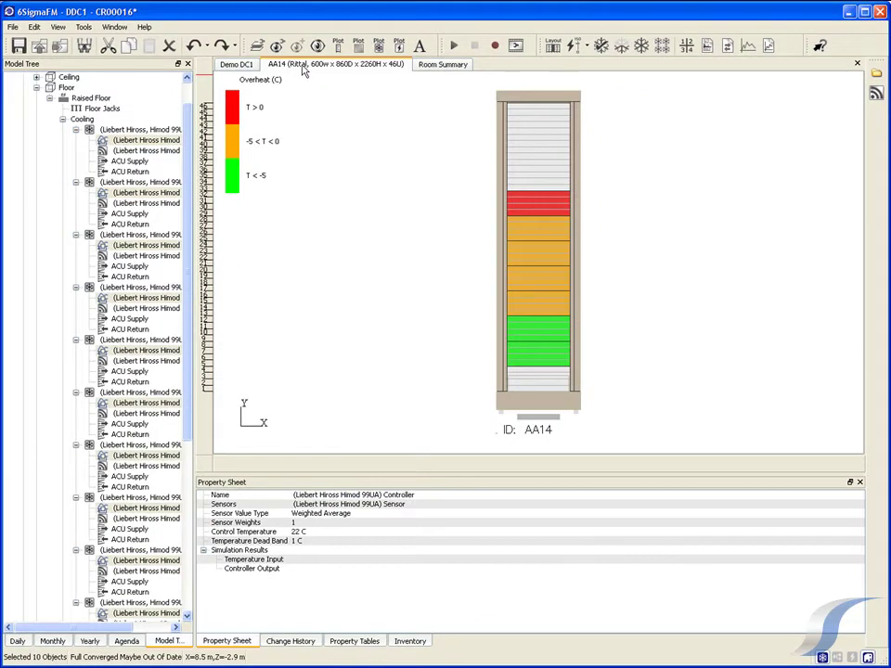
click(338, 44)
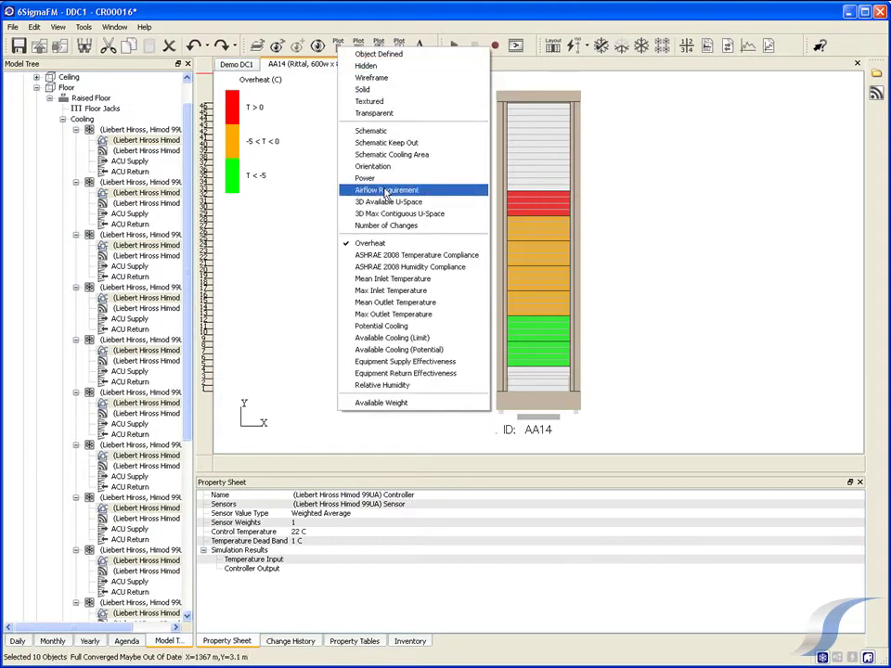
click(393, 255)
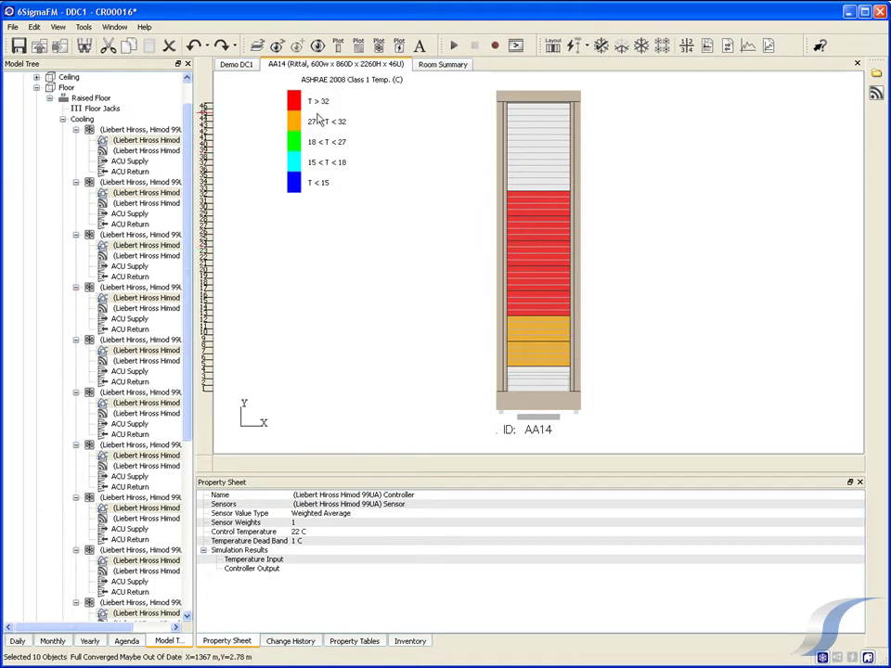
click(248, 66)
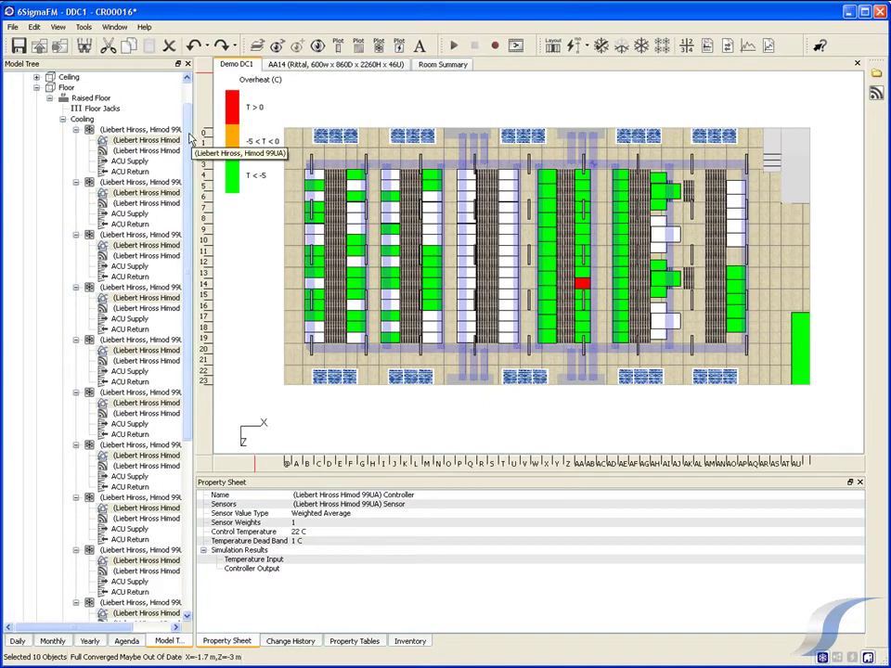
scroll(191, 137, up, 1)
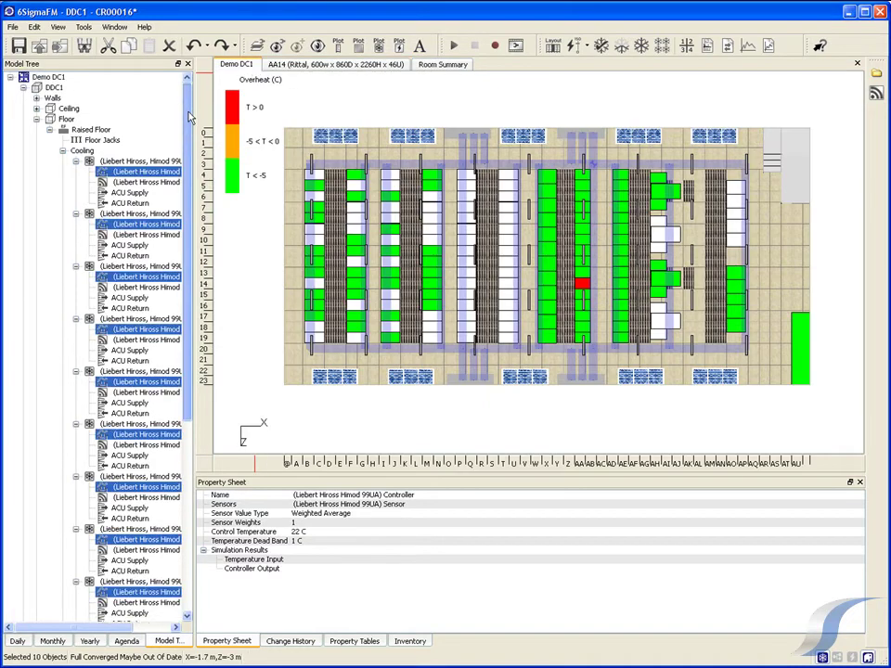
click(36, 119)
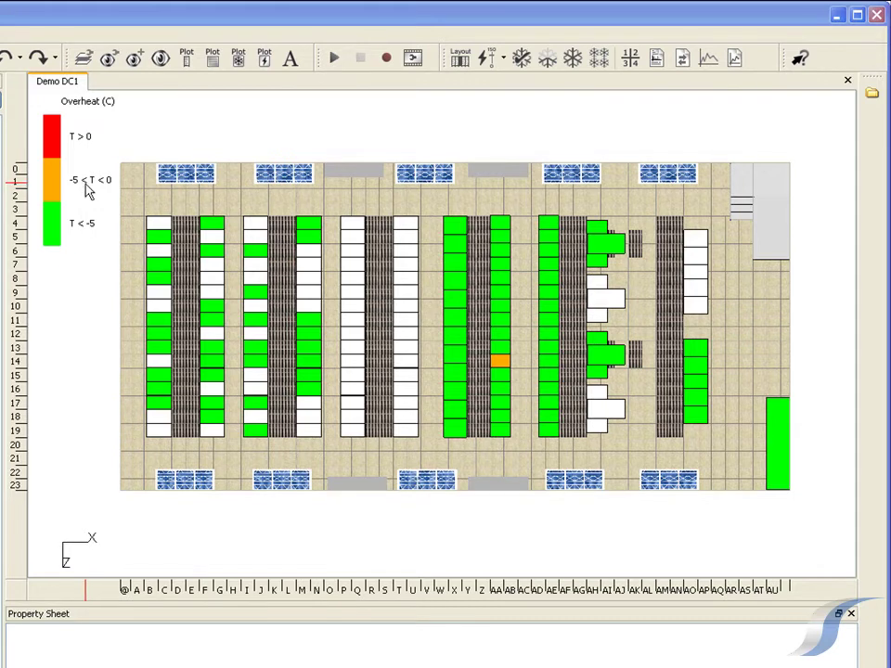
Plot the room's VF Temperature at cabinet top height and check the air temperature in the aisle in front of cabinet AA14
click(108, 61)
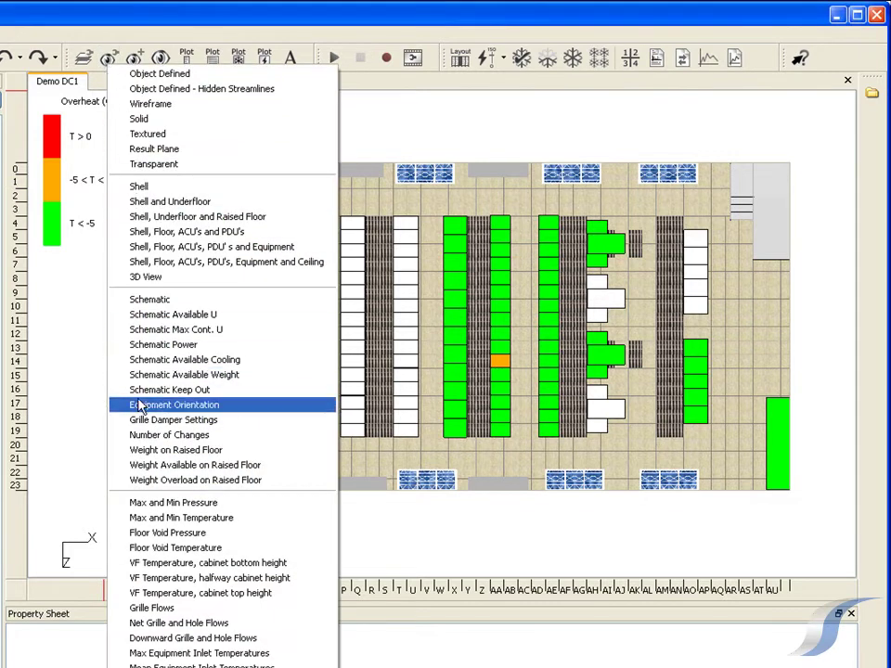
click(186, 596)
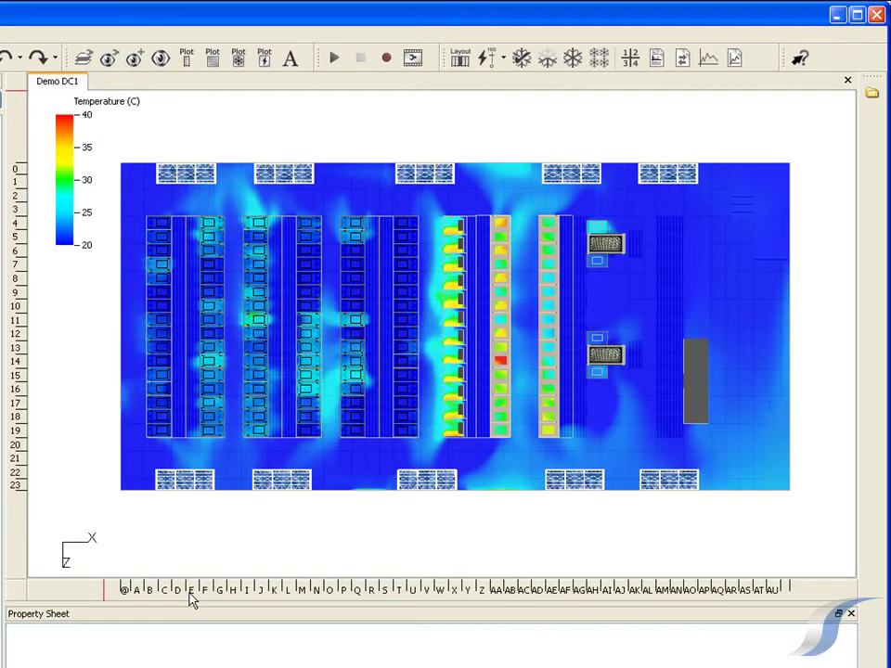
click(379, 190)
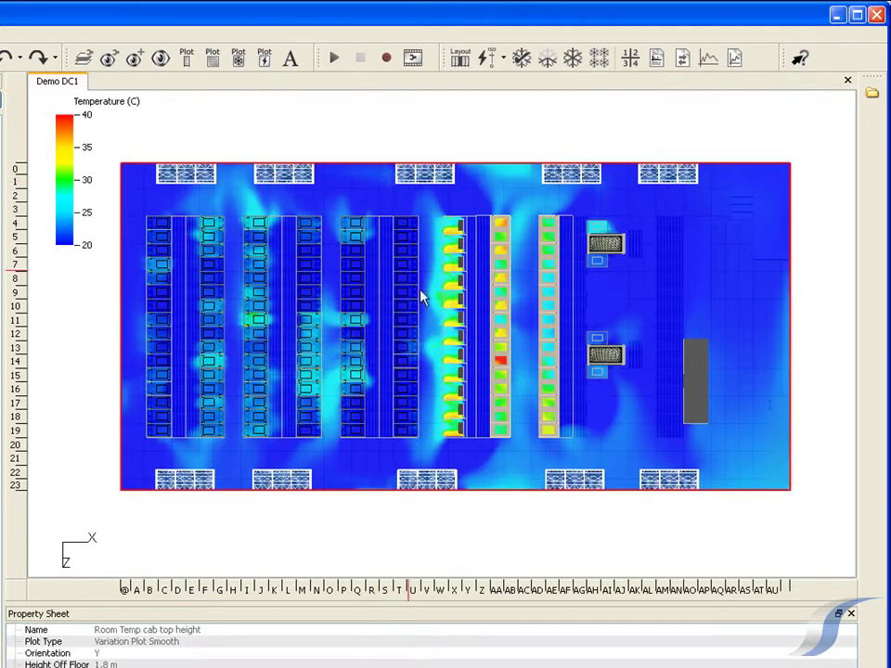
scroll(495, 367, up, 2)
scroll(495, 366, up, 4)
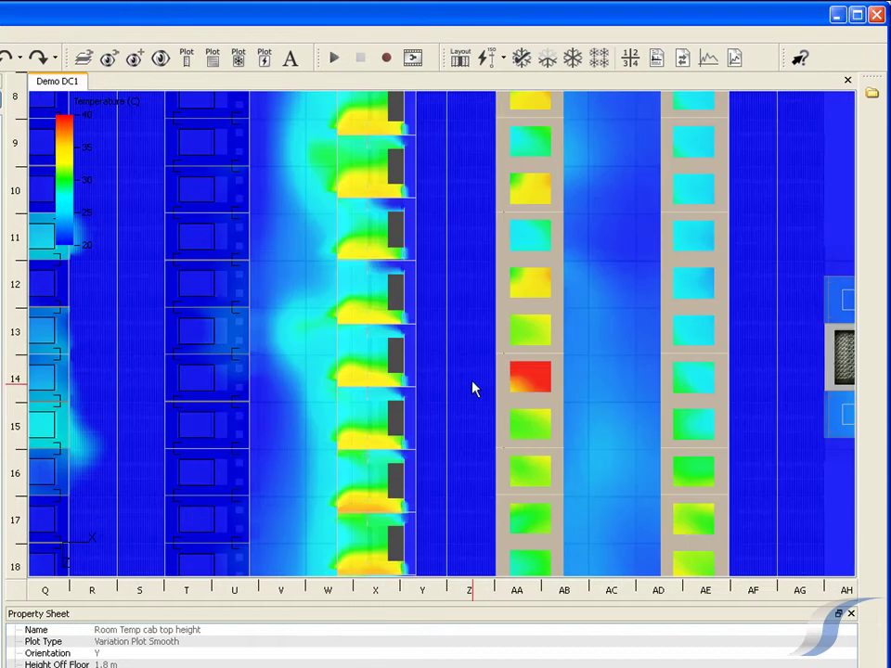
mouse_move(473, 389)
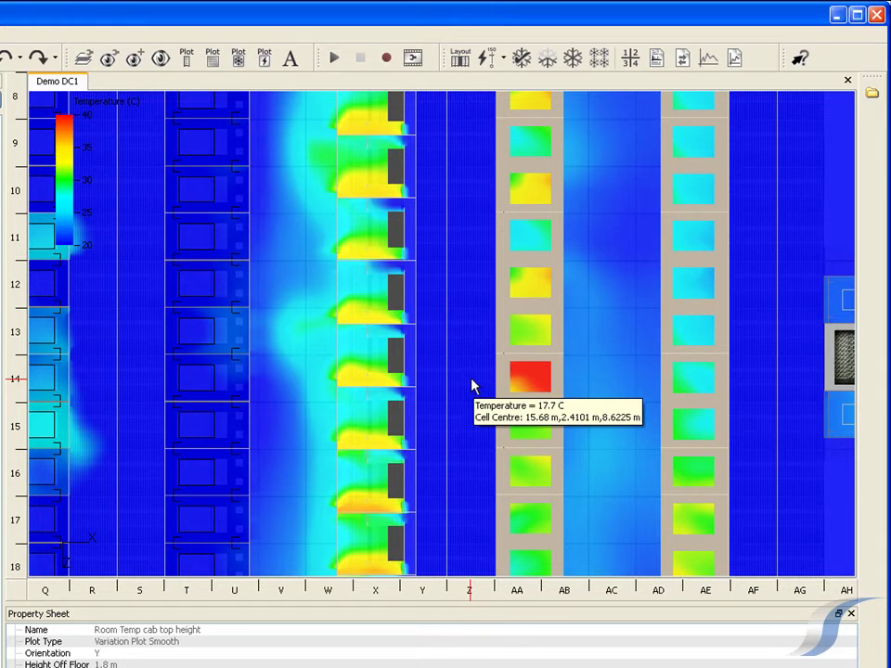
Open cabinet AA14 in its own view and expand the StorEdge array in slot 29 to its inflow and outflows
scroll(471, 387, down, 3)
click(579, 306)
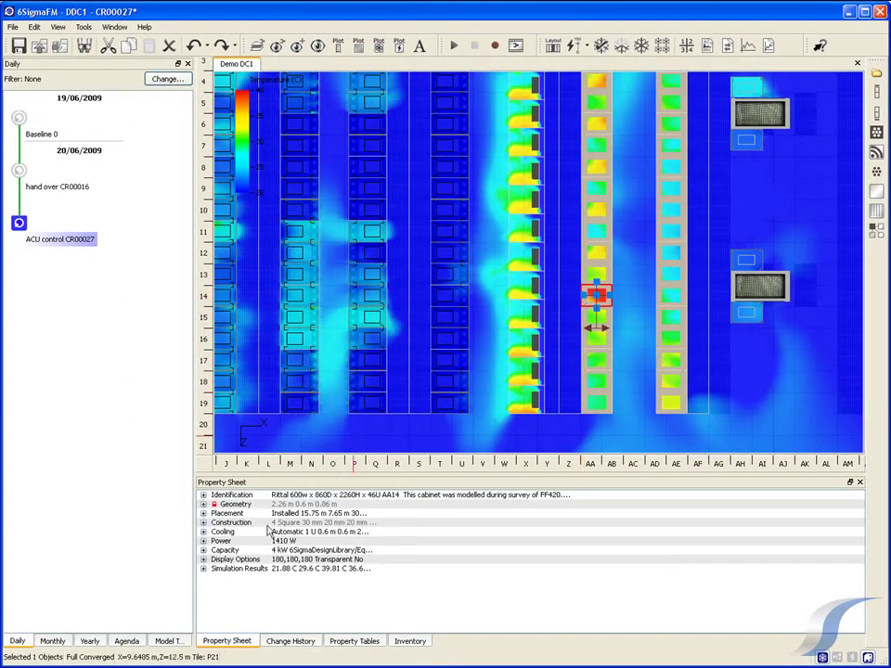
click(168, 641)
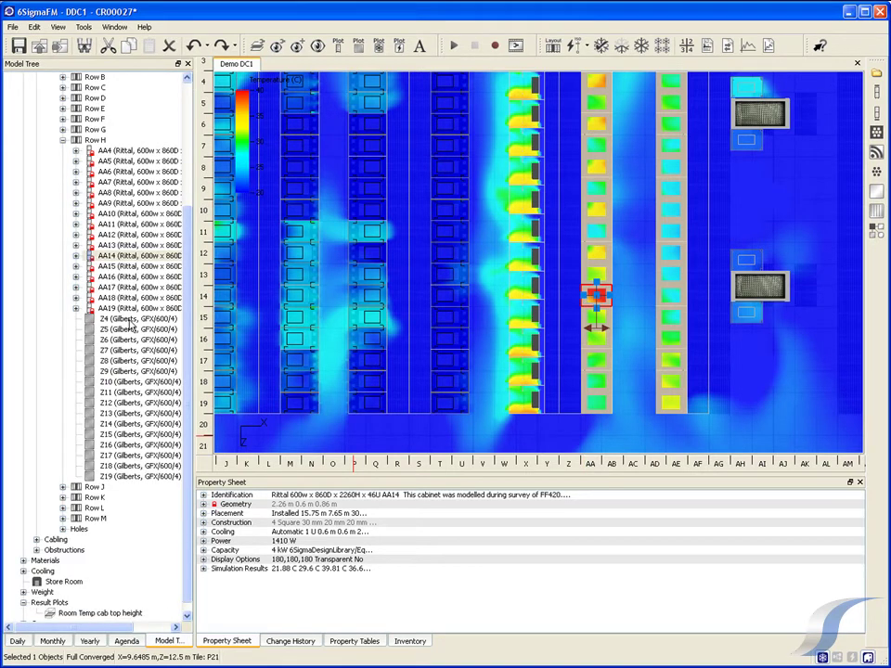
double_click(82, 256)
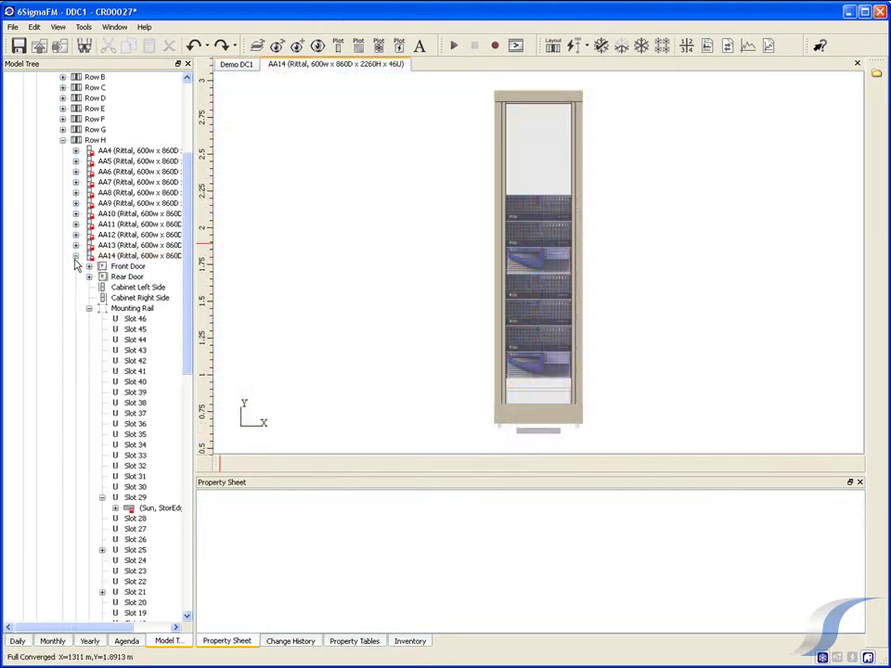
click(115, 509)
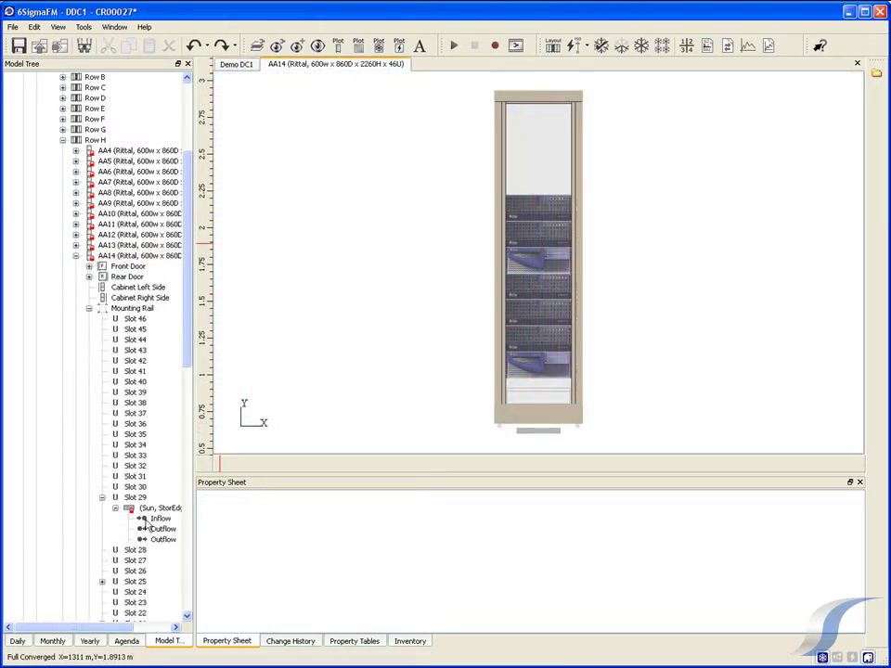
Add a stream line plot coloured by temperature to the inflow of the slot 29 array and view the cabinet in 3D
click(157, 519)
right_click(154, 522)
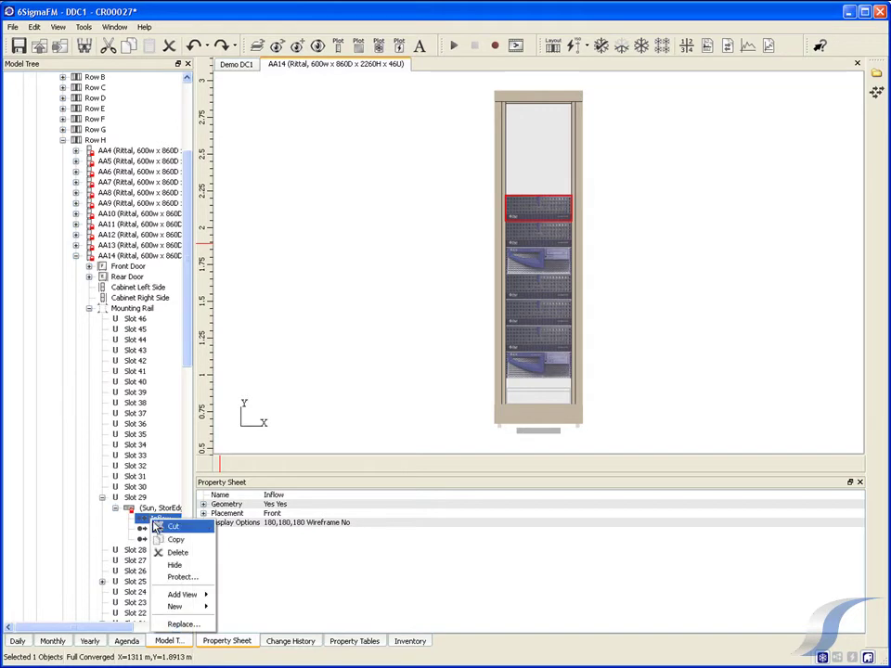
mouse_move(186, 607)
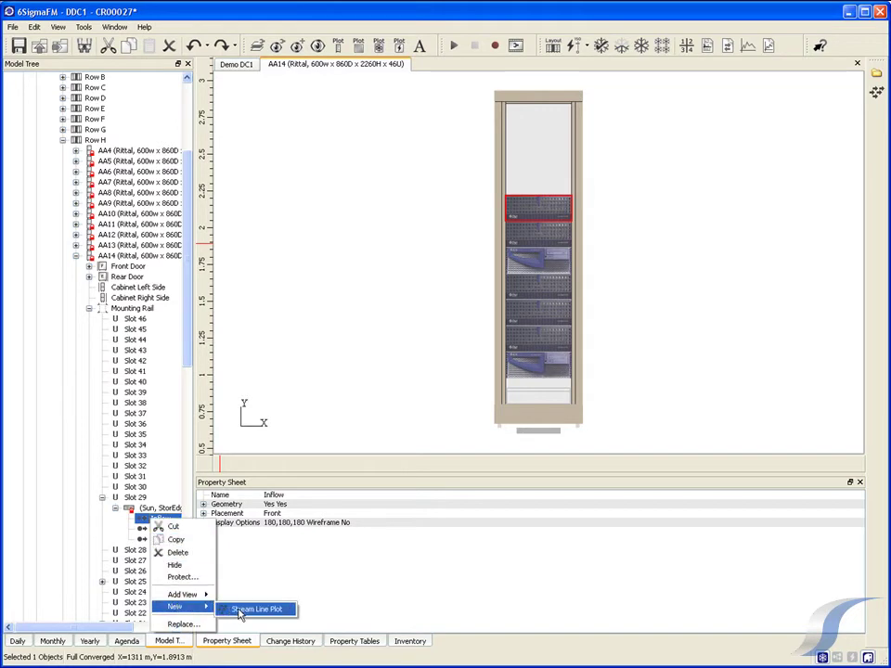
click(243, 609)
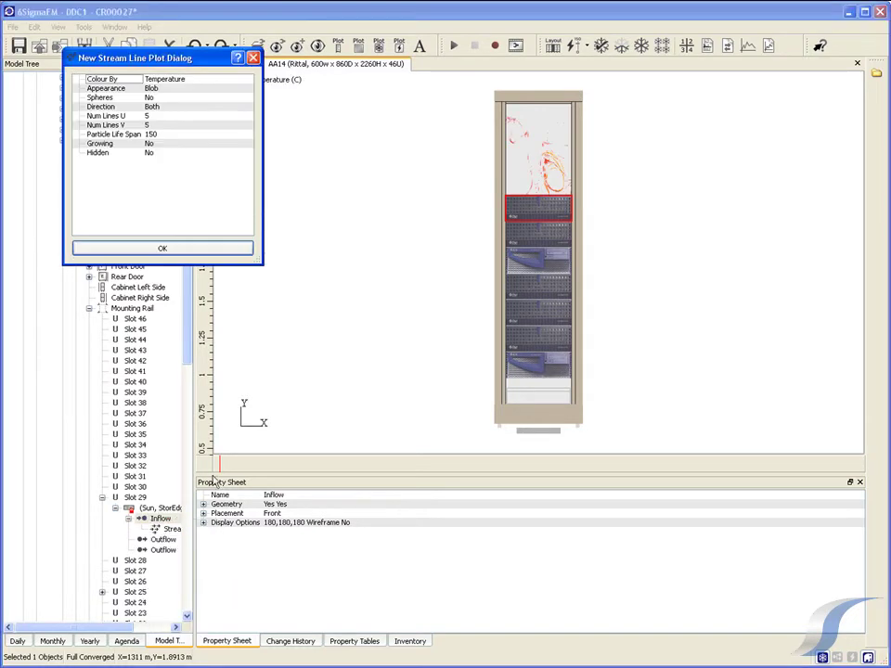
click(184, 250)
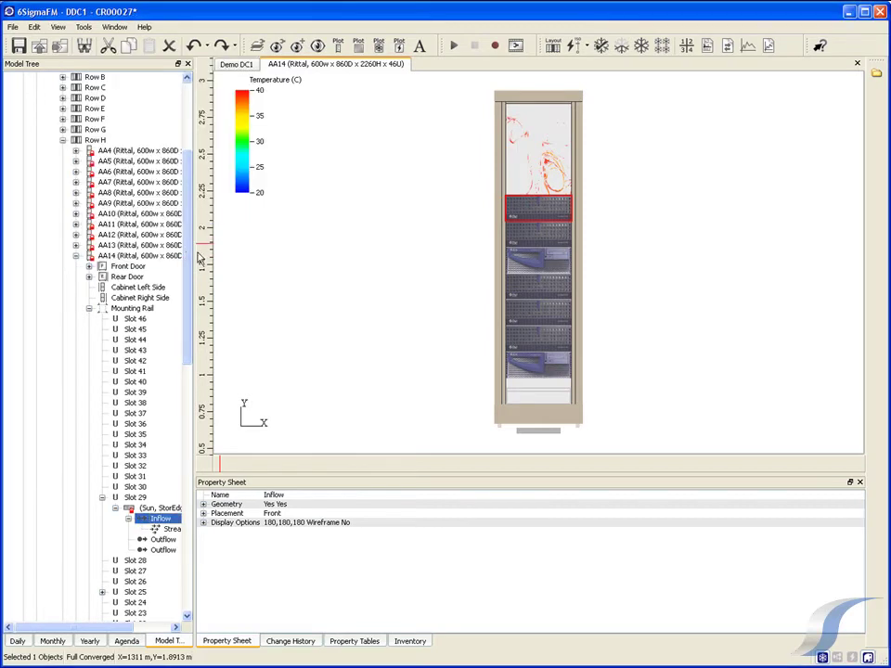
middle_drag(553, 294, 483, 319)
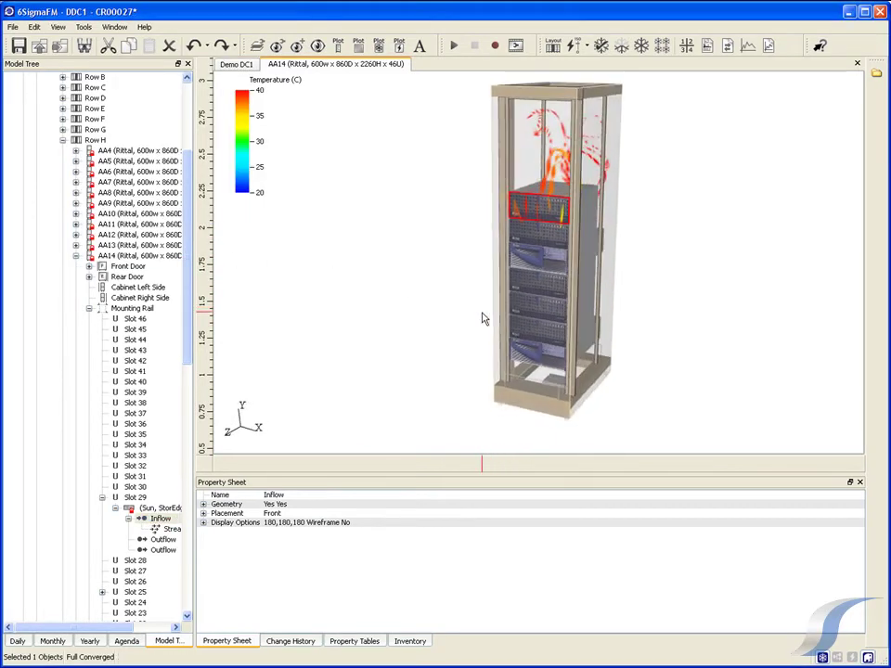
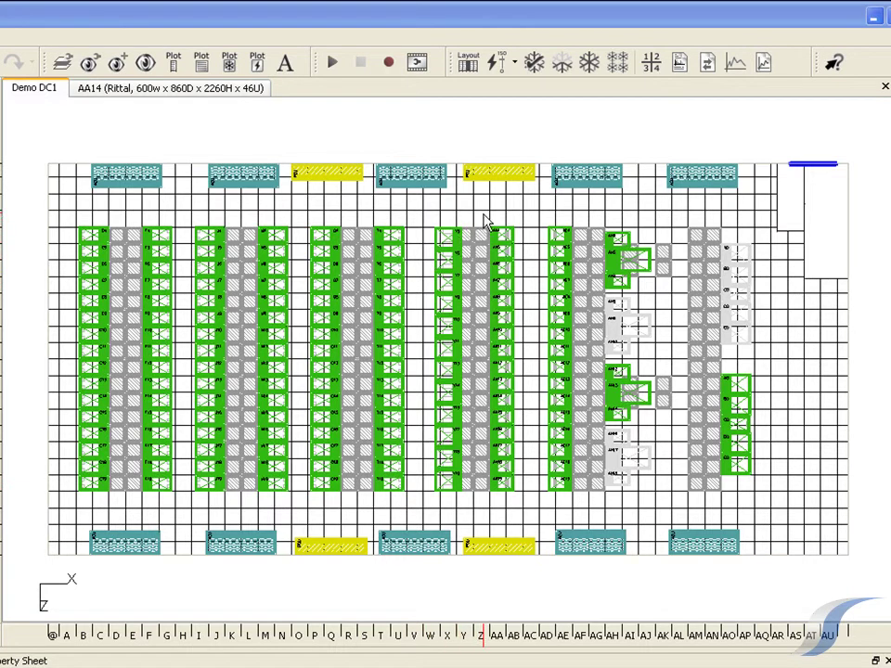
Find all mounting rails in the cabinets of columns AA and AE and set Blank Remaining U to Yes
drag(484, 249, 585, 516)
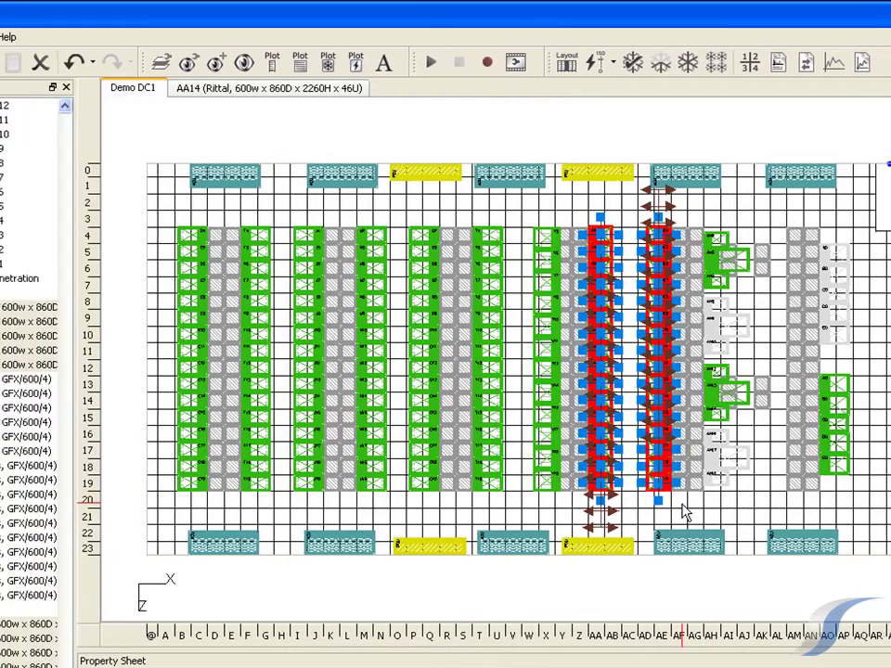
key(ctrl+f)
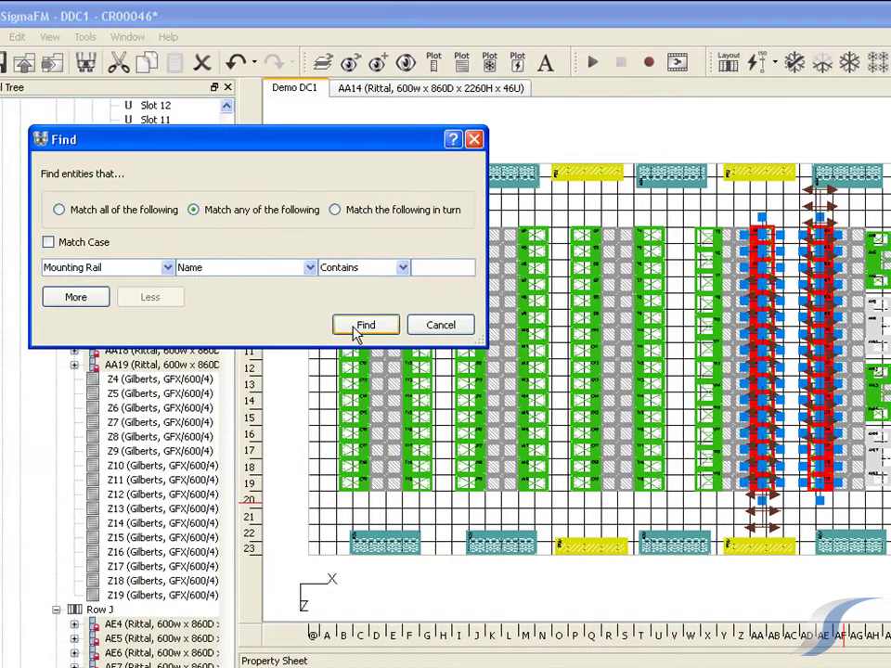
click(360, 327)
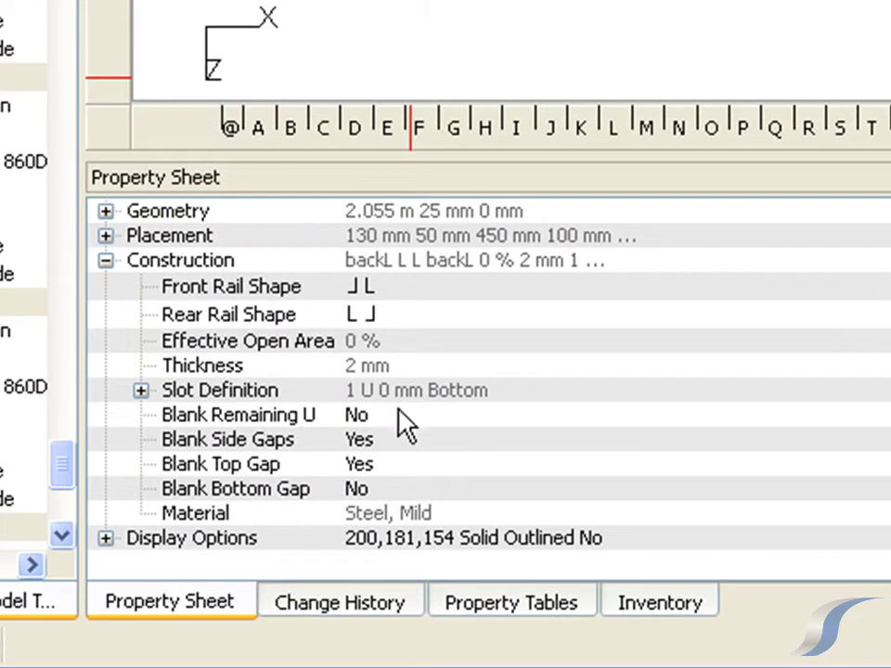
click(399, 416)
click(399, 422)
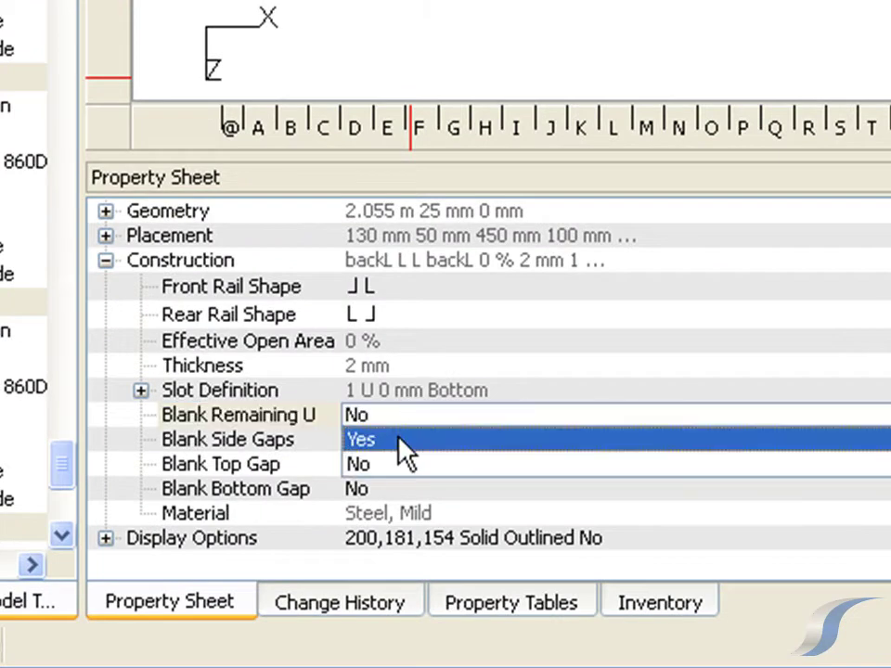
click(406, 449)
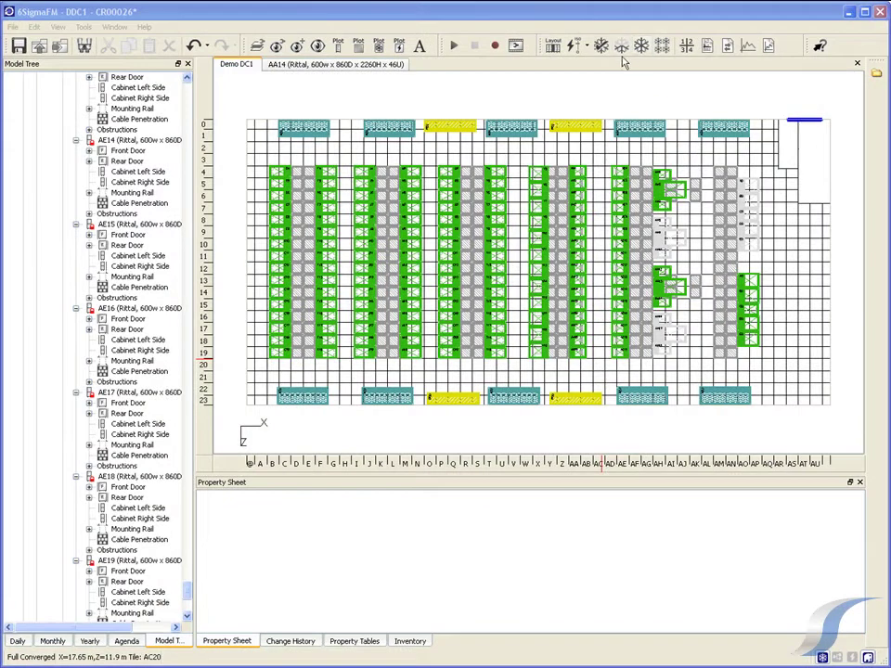
Play the stream line animation in the cabinet AA14 view to check the airflow, and stop it
click(382, 65)
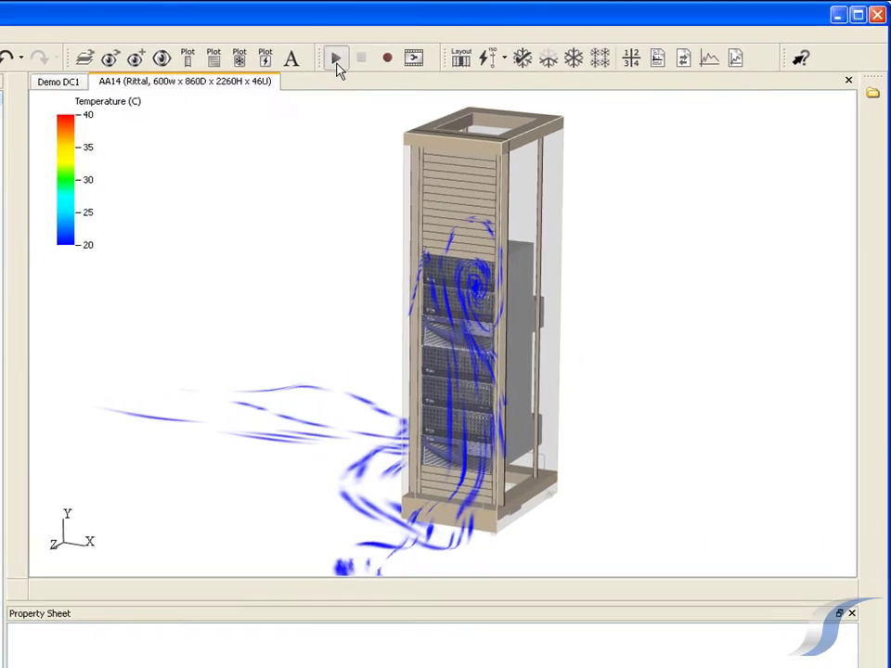
click(454, 45)
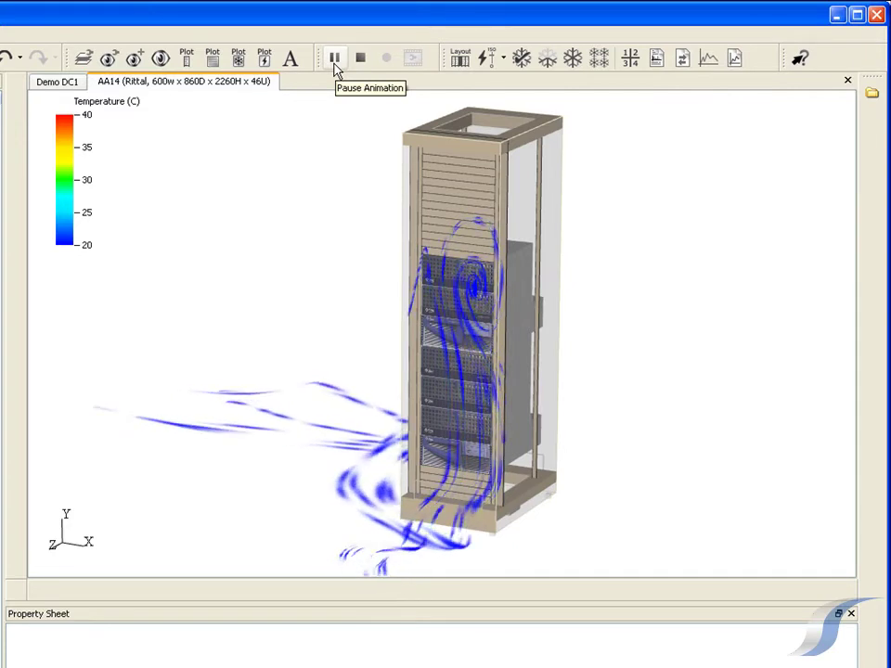
click(361, 63)
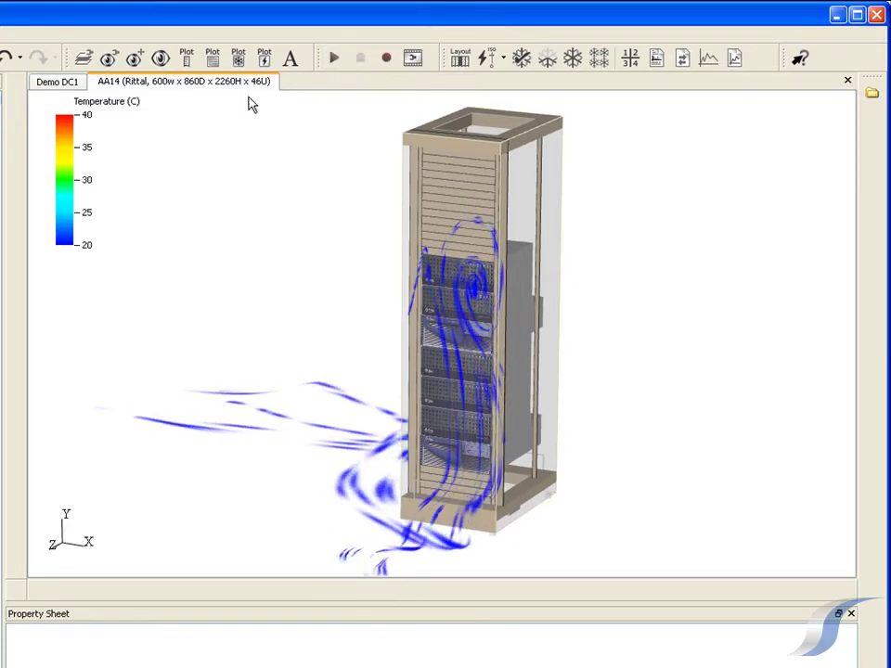
Return to the Demo DC1 room plan and plot Overheat for the cabinets
click(58, 82)
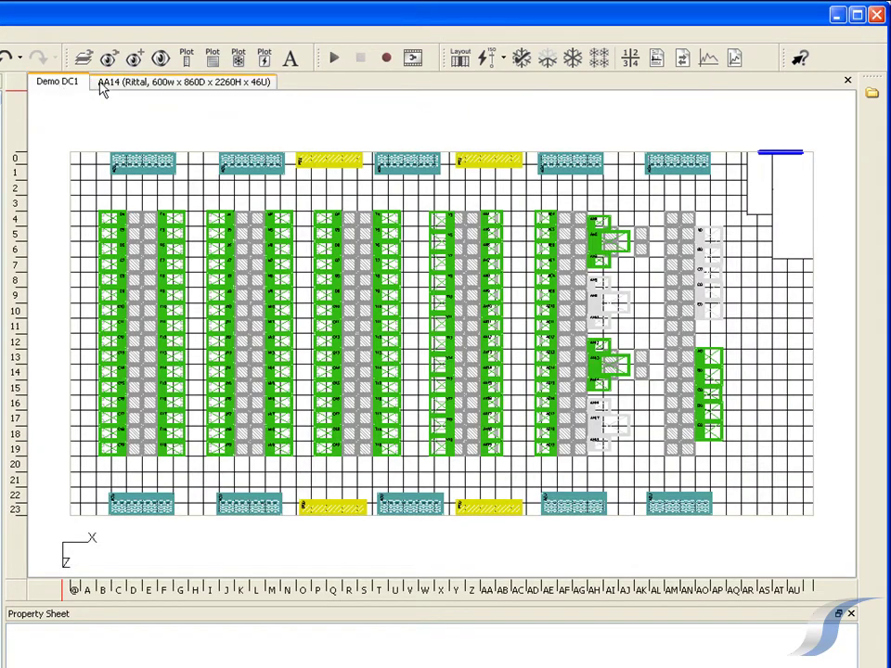
click(186, 61)
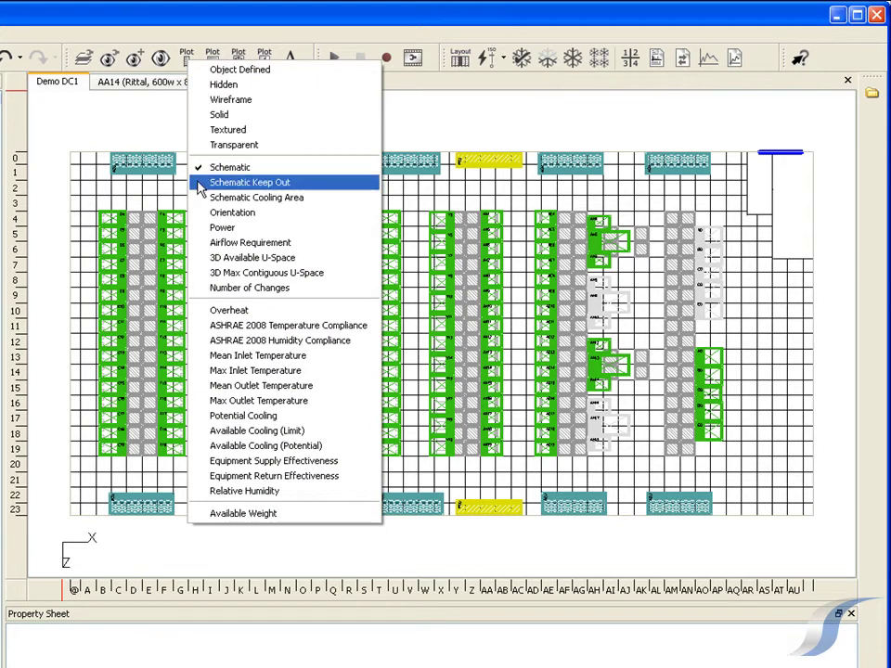
click(223, 312)
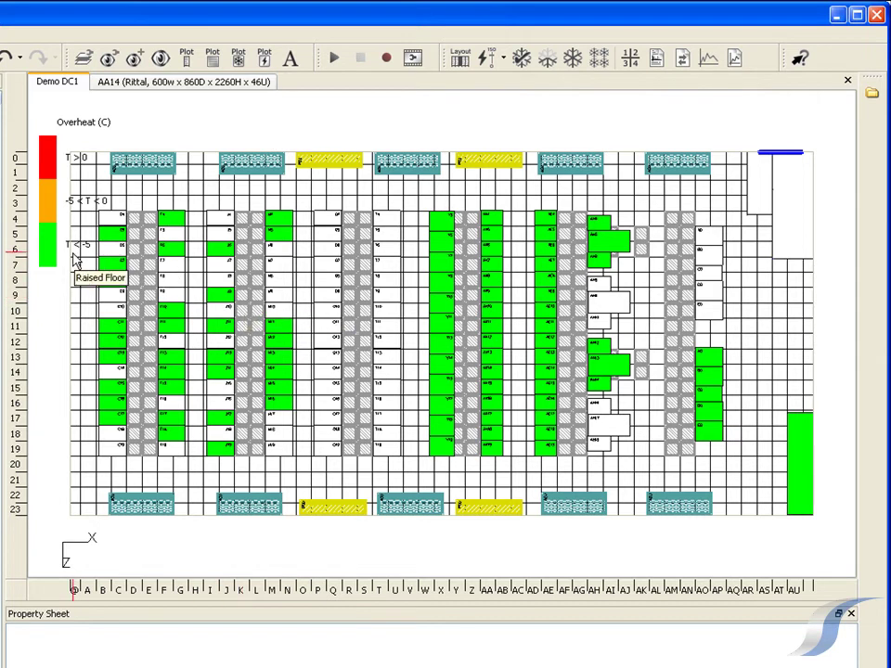
scroll(74, 262, down, 1)
middle_drag(74, 263, 121, 264)
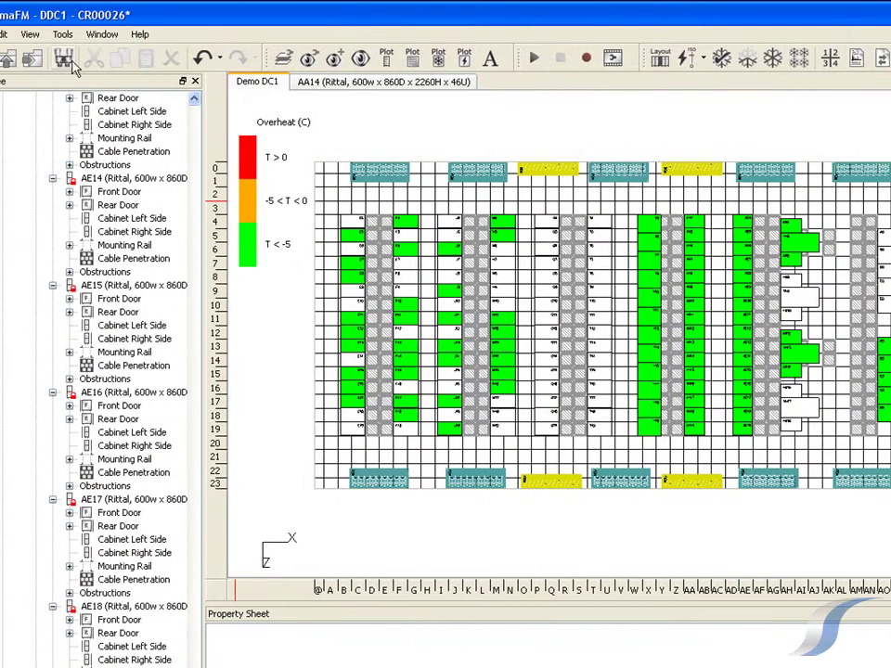
Add a Room Summary view, examine its cooling, heat load, airflow and equipment temperature figures, and return to the room plan
click(29, 34)
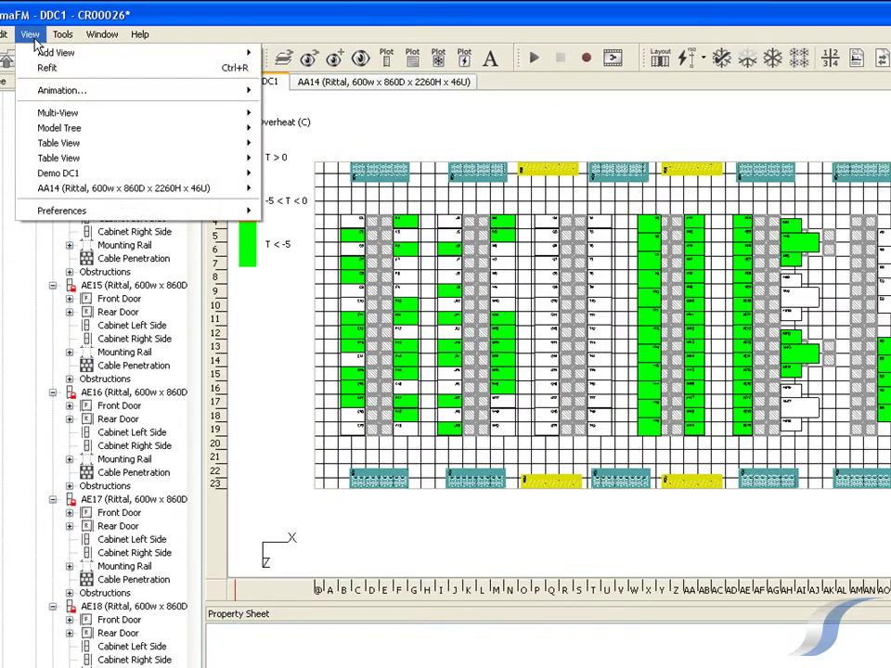
mouse_move(42, 53)
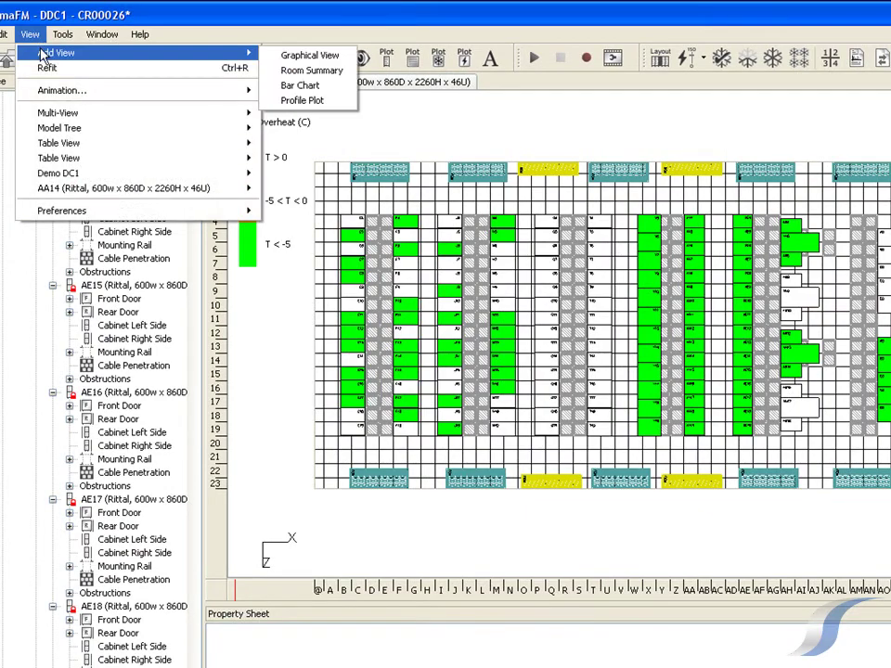
click(288, 72)
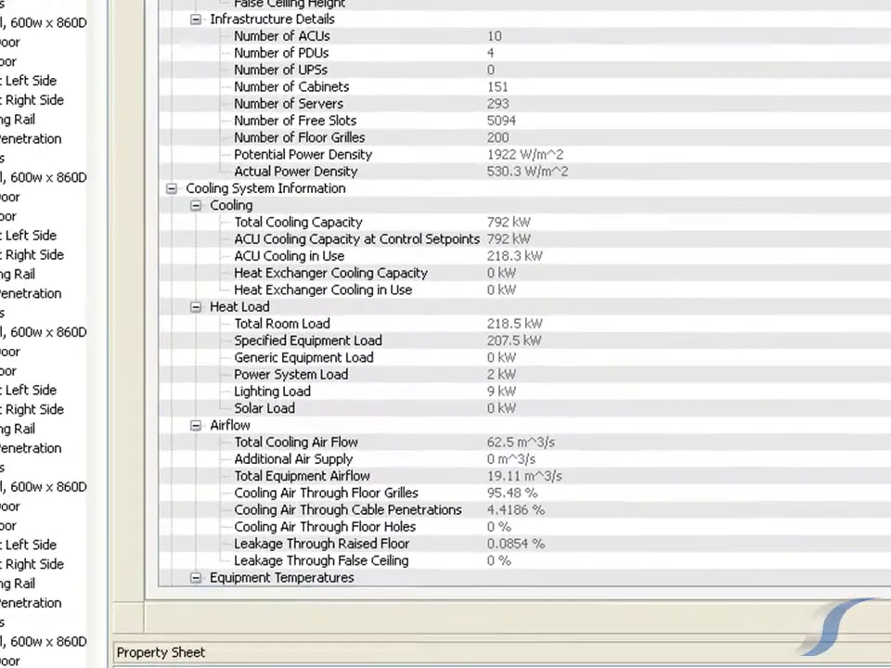
scroll(445, 297, down, 3)
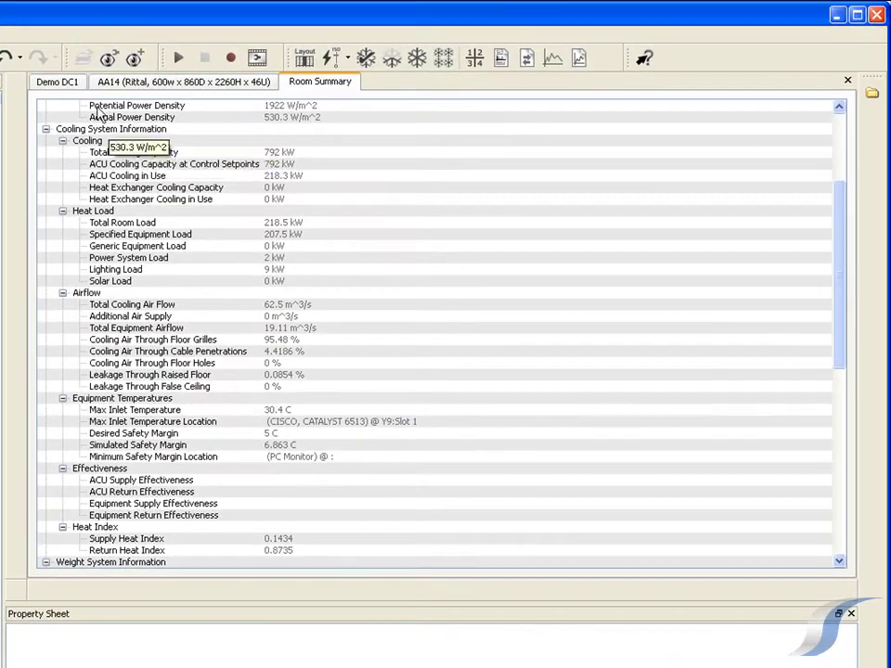
click(70, 83)
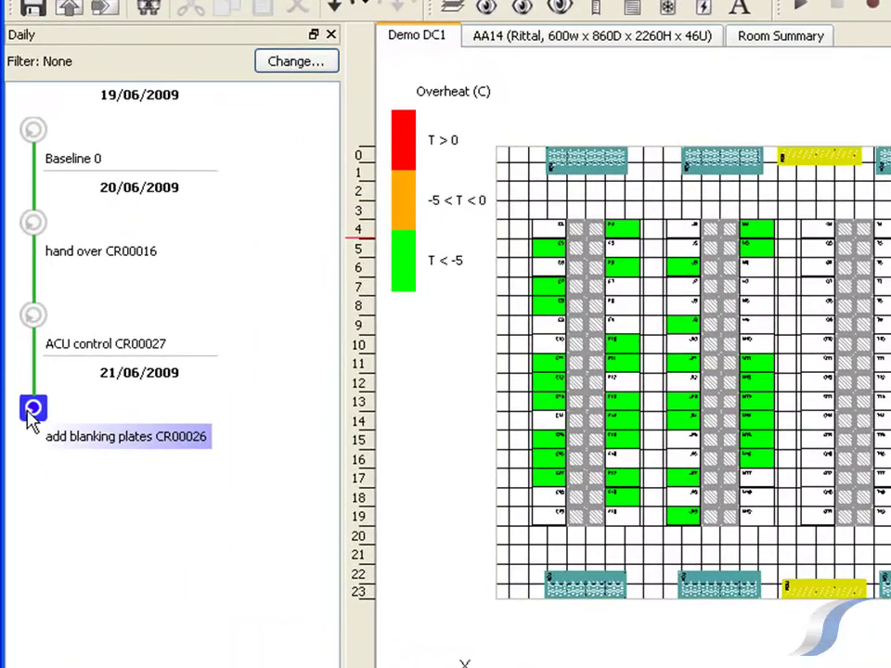
Schedule a new change after "add blanking plates" CR00026 with the project name "turn up set points"
right_click(0, 398)
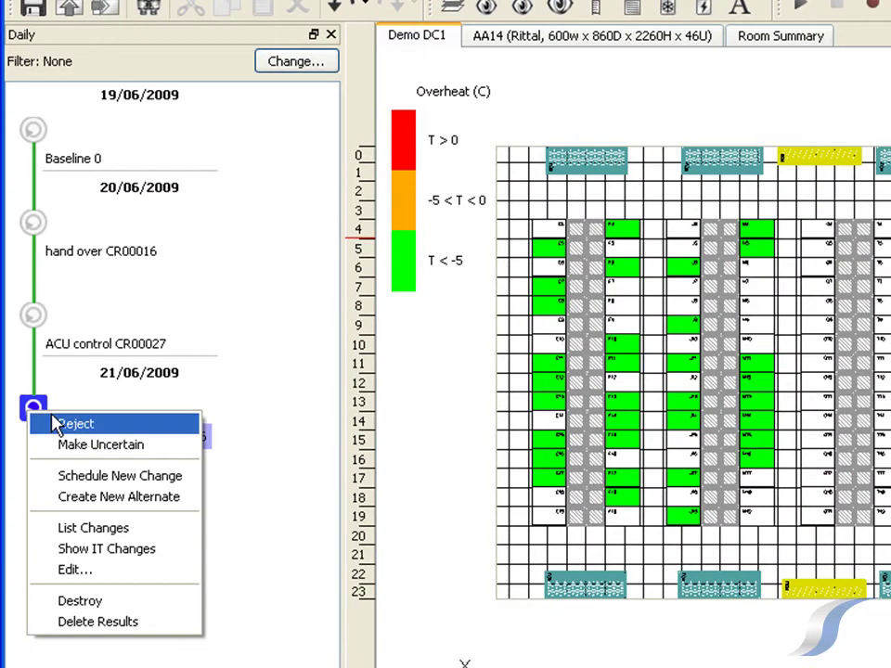
click(67, 481)
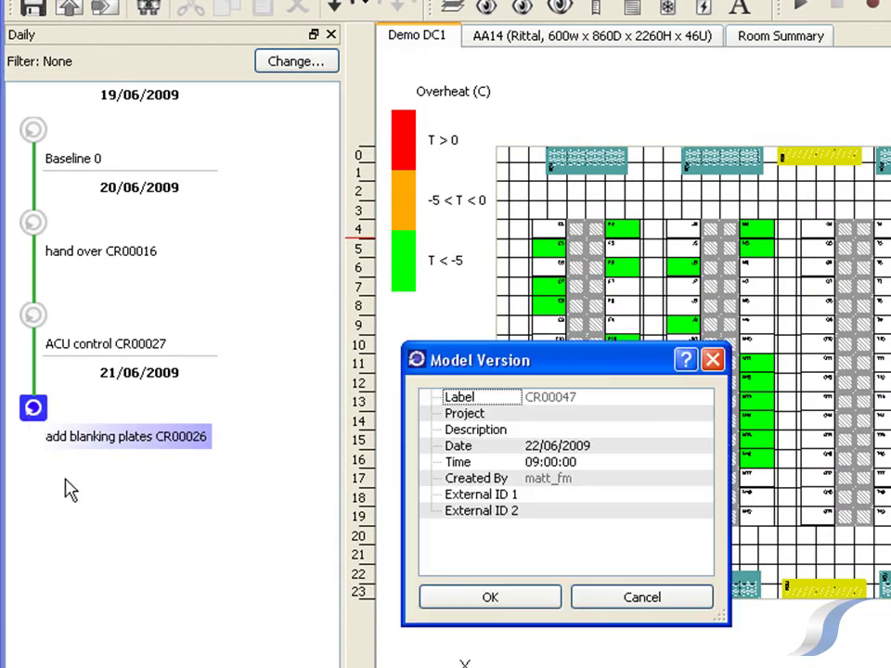
click(545, 414)
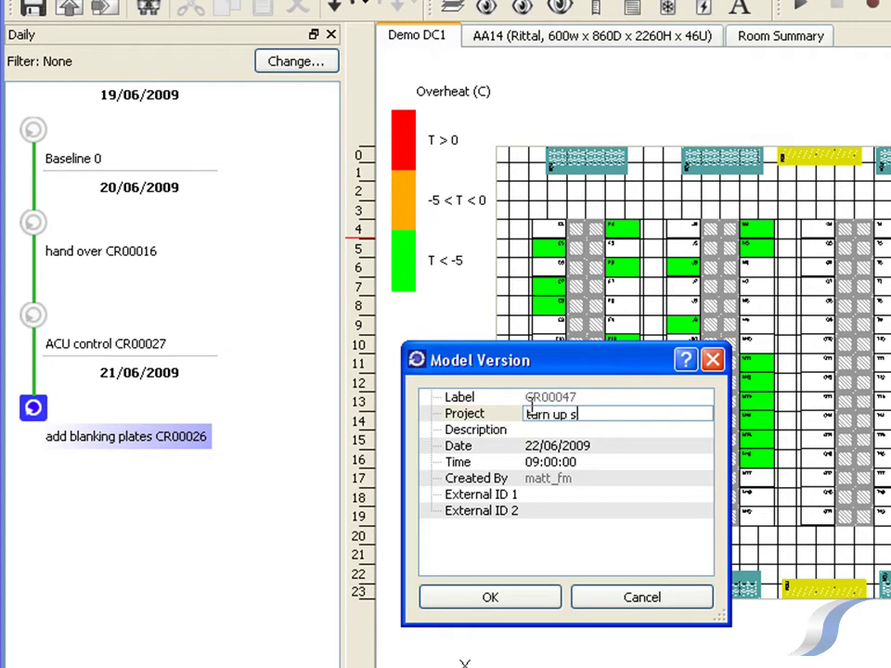
text(turn up set points)
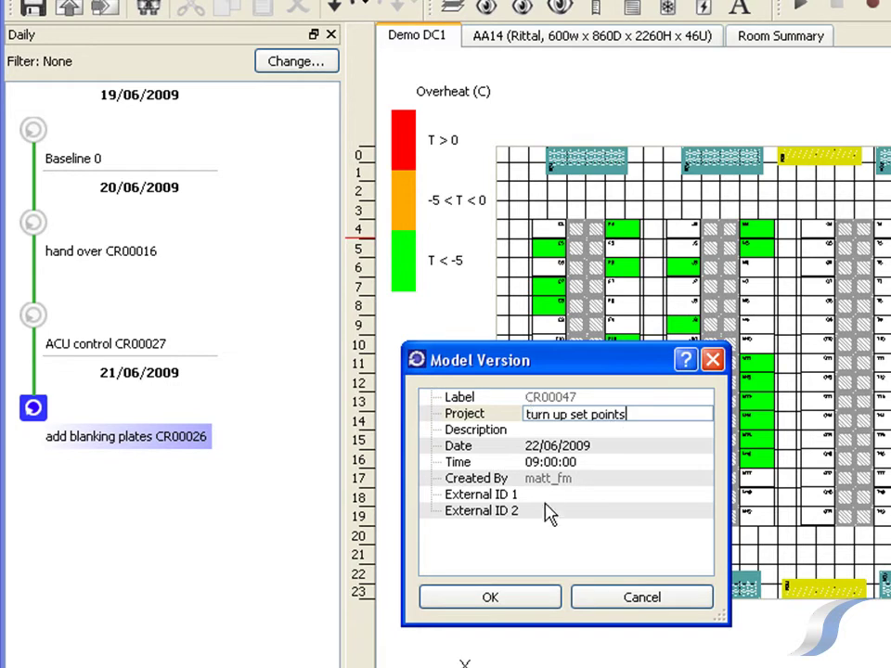
click(525, 605)
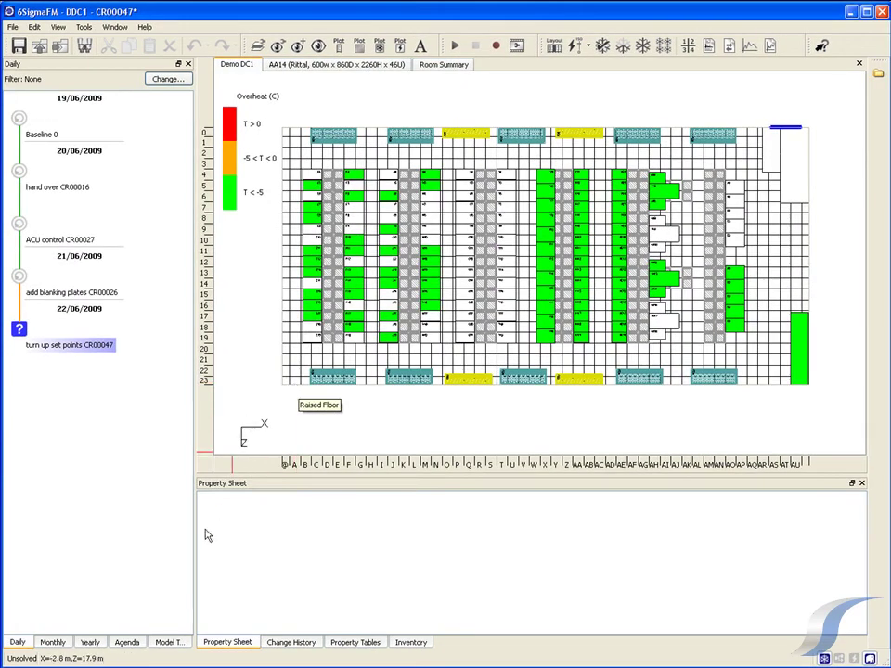
Find the controllers of all the Liebert Hiross Himod 99UA cooling units and set their control temperature to 24 C
click(167, 643)
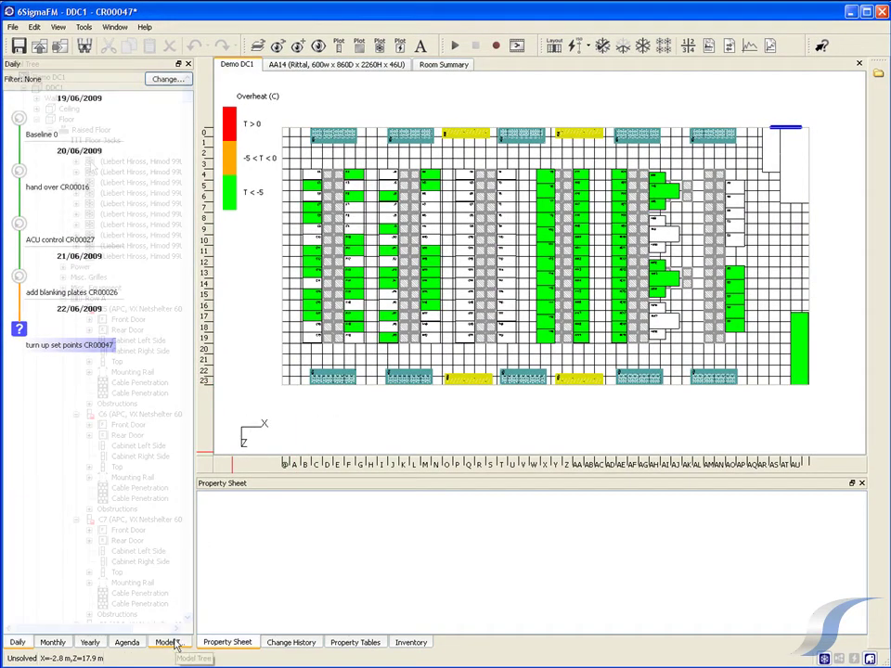
click(121, 162)
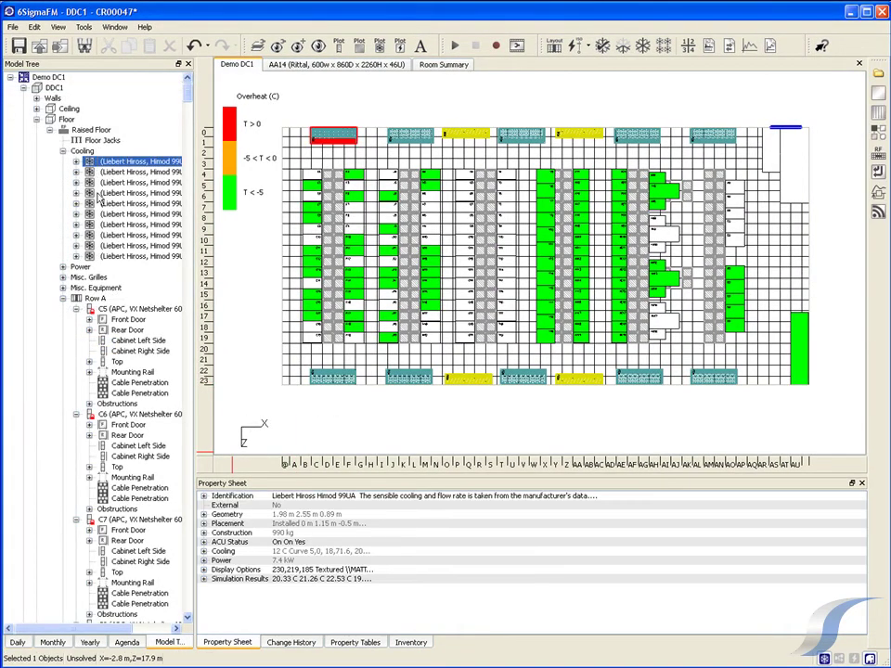
shift+click(94, 257)
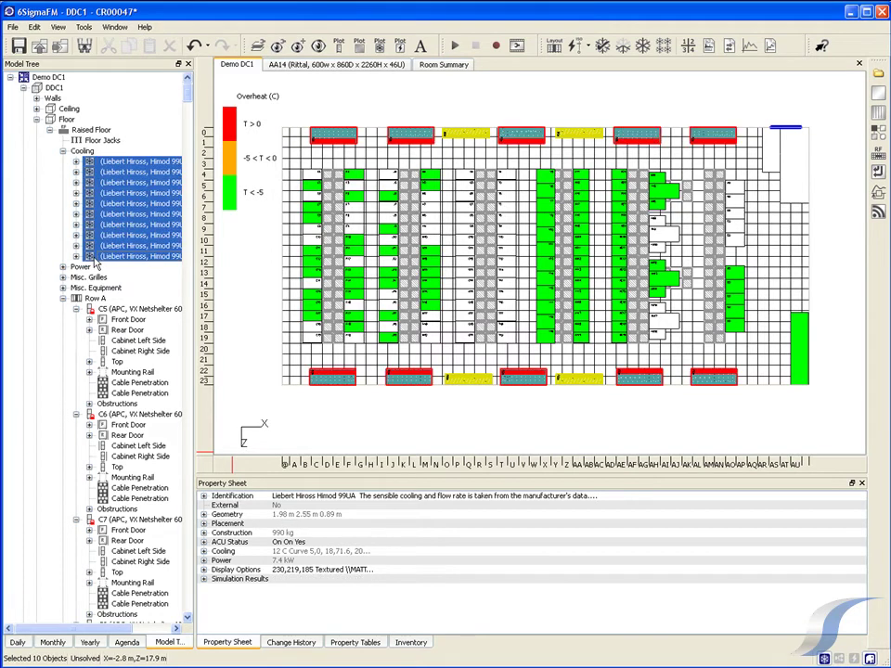
key(ctrl+f)
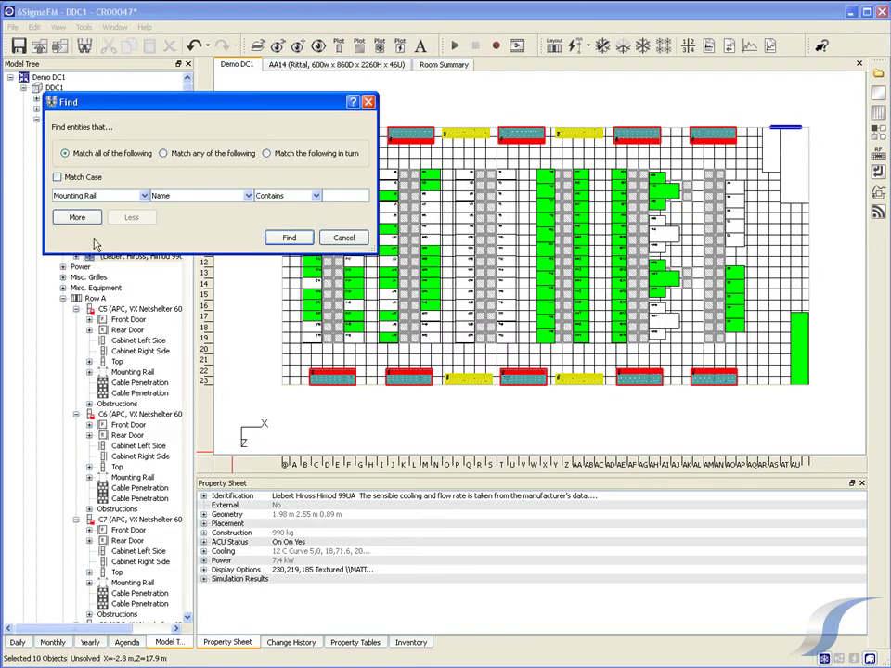
click(92, 198)
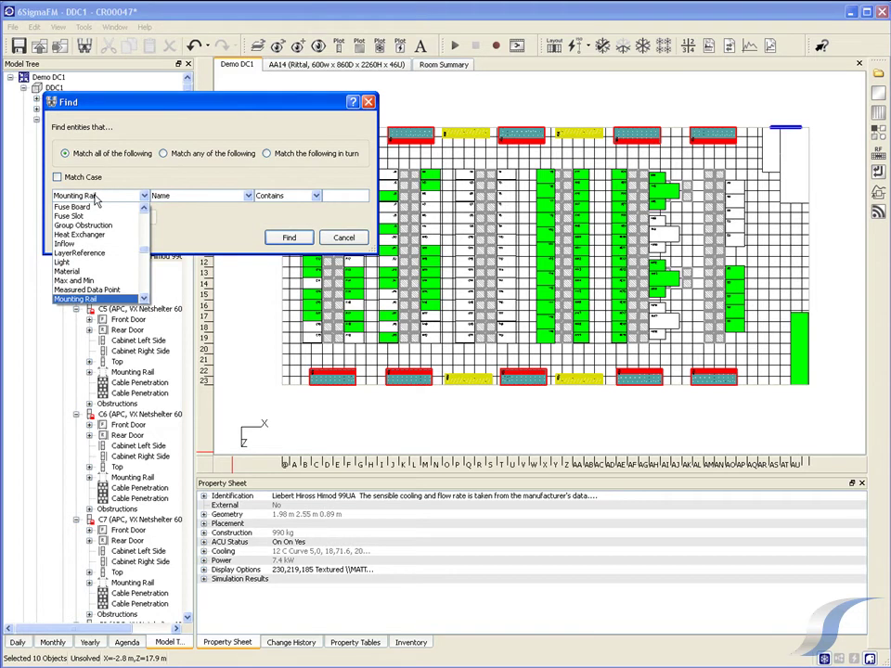
scroll(95, 199, up, 5)
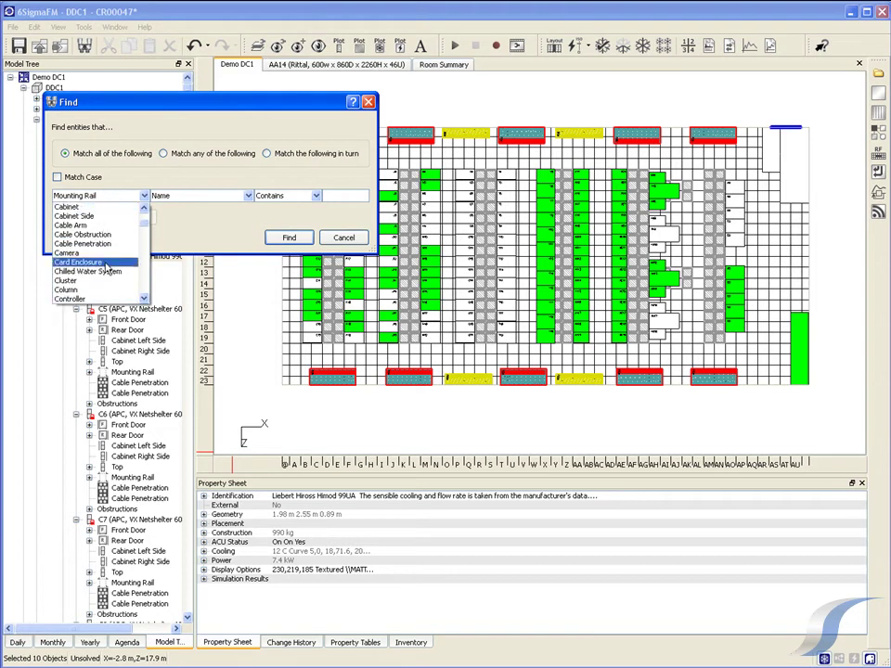
click(101, 298)
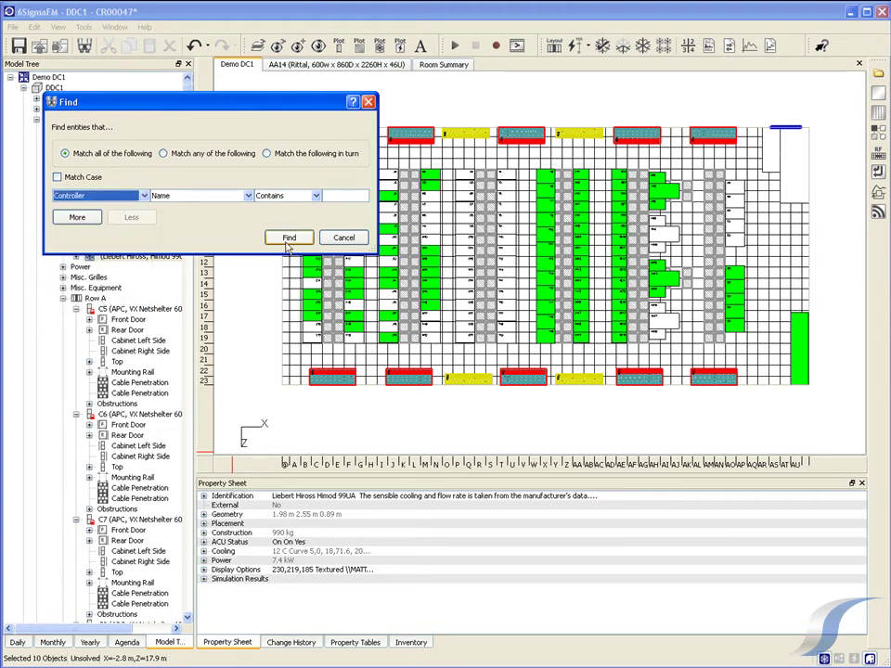
click(290, 239)
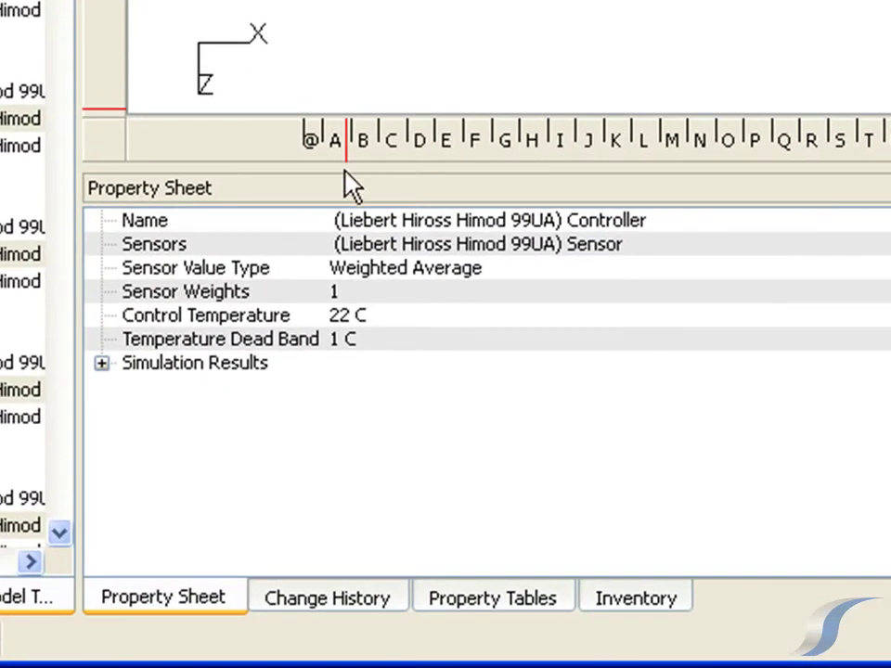
click(346, 314)
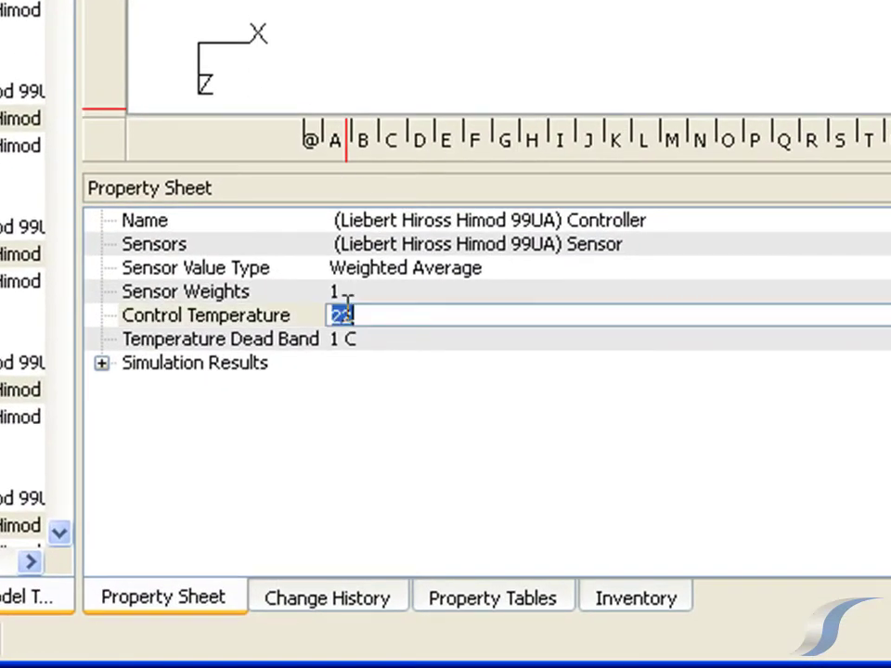
text(24)
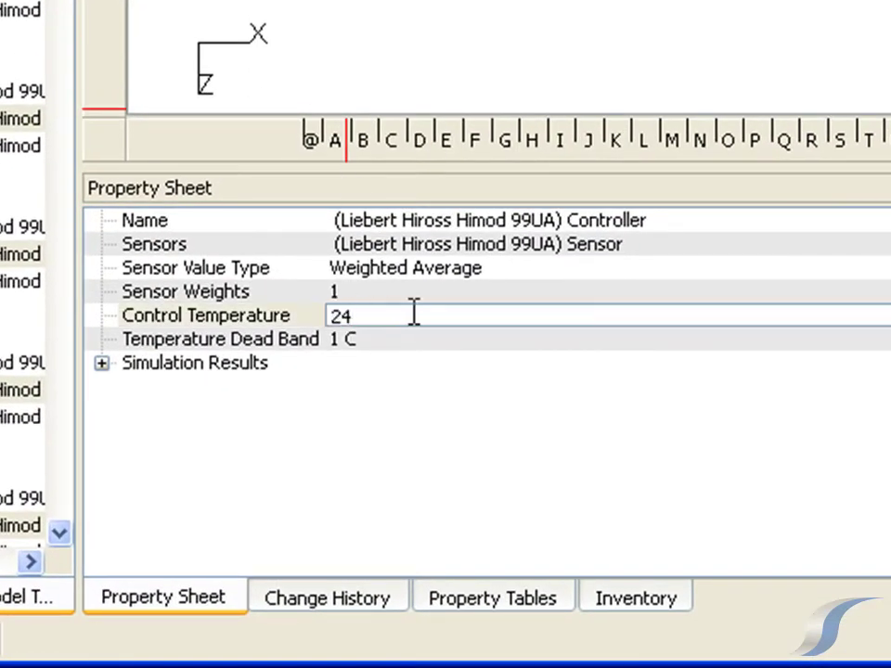
key(Return)
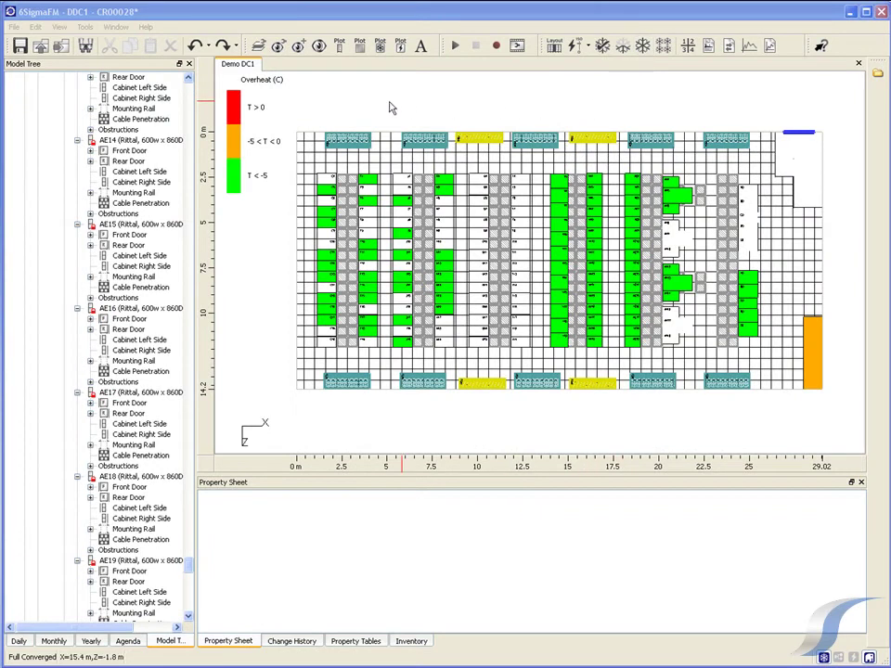
Switch the display of the CR00028 room plan to Object Defined
click(280, 49)
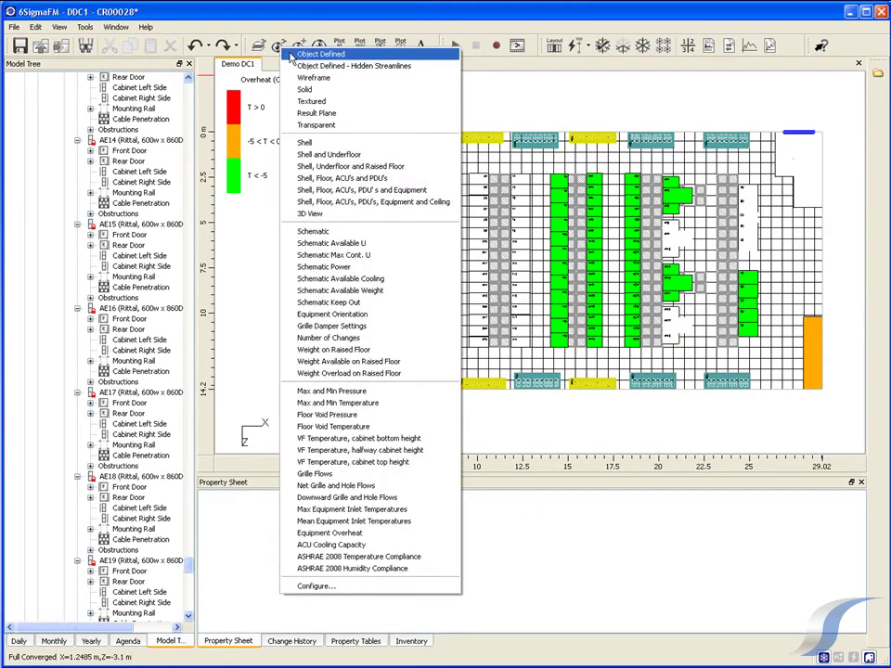
click(292, 56)
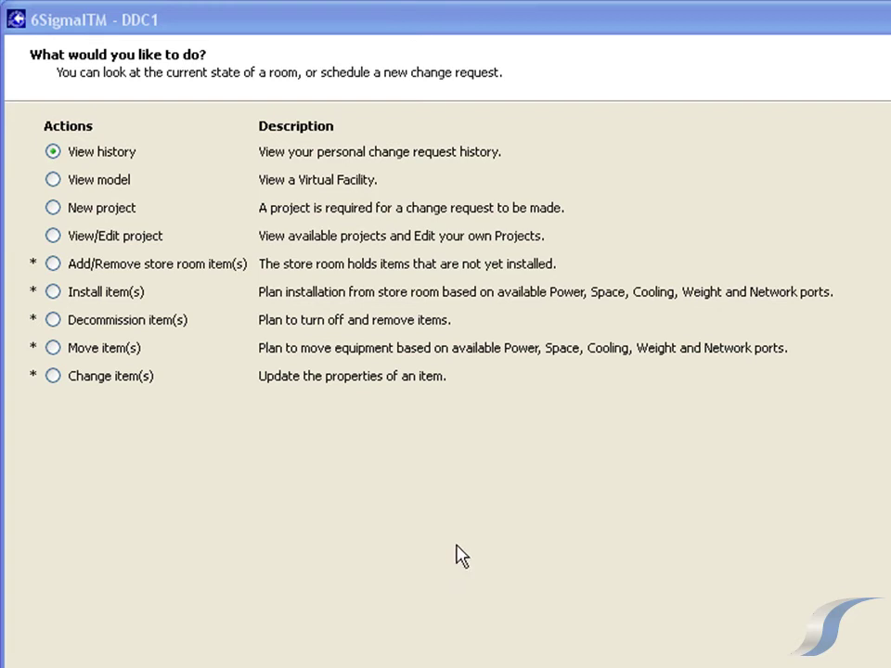
In 6SigmaITM, start an Install item(s) request for room DDC1 and review its cabinets by Available U and Available Cooling
click(136, 303)
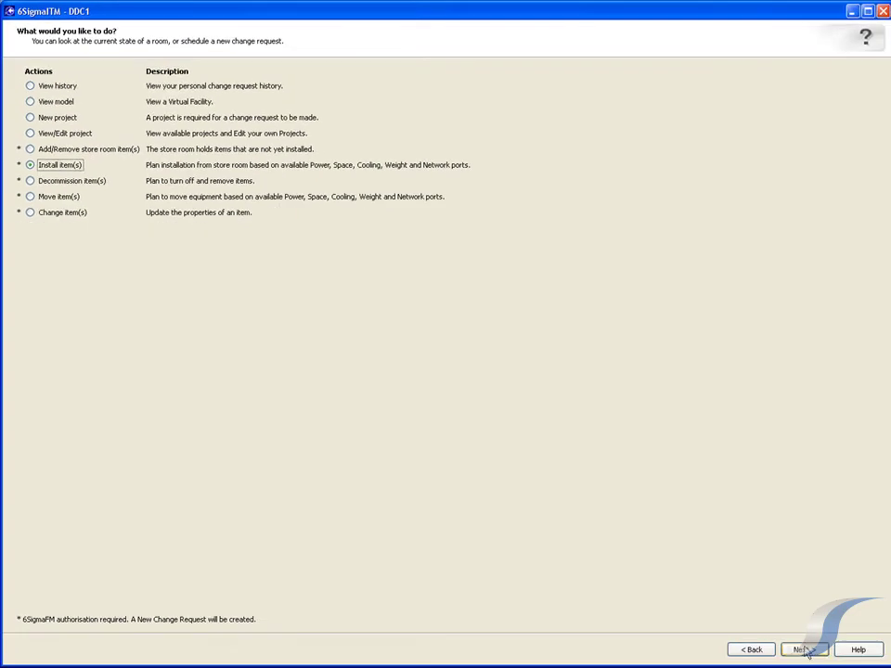
click(804, 649)
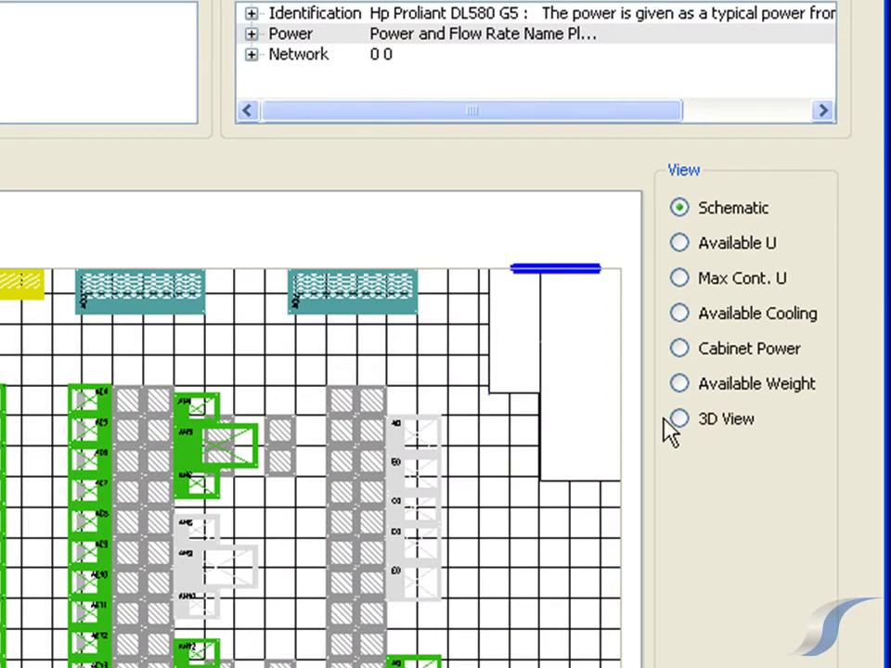
click(679, 244)
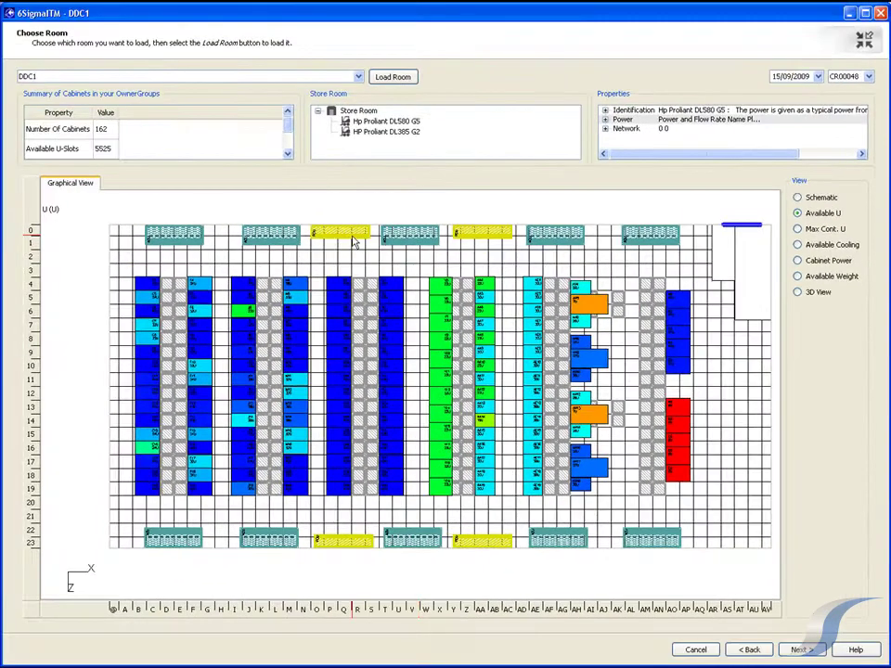
scroll(343, 342, up, 2)
scroll(344, 340, up, 3)
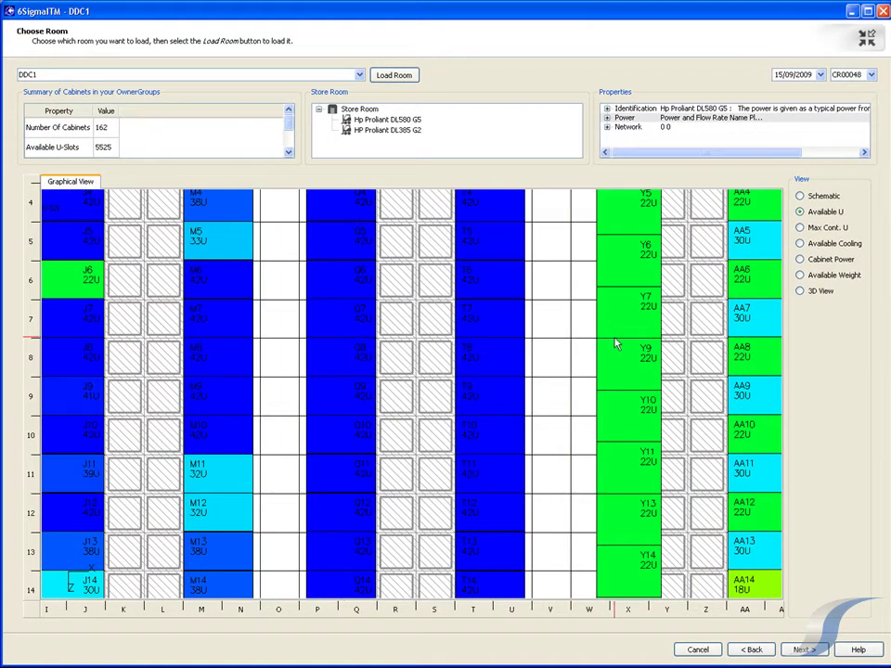
drag(586, 344, 472, 358)
drag(583, 350, 495, 368)
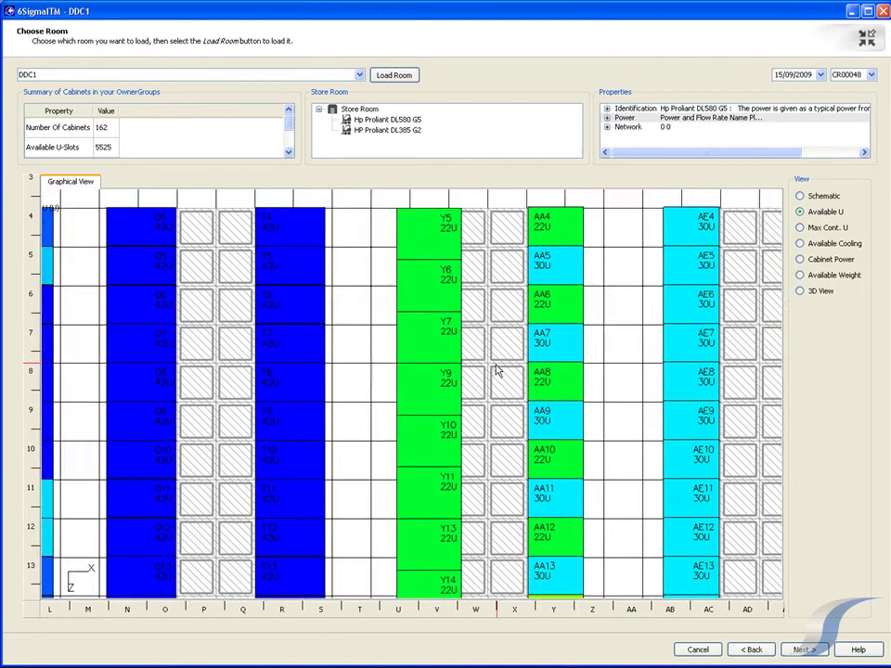
drag(561, 350, 446, 350)
scroll(445, 350, down, 5)
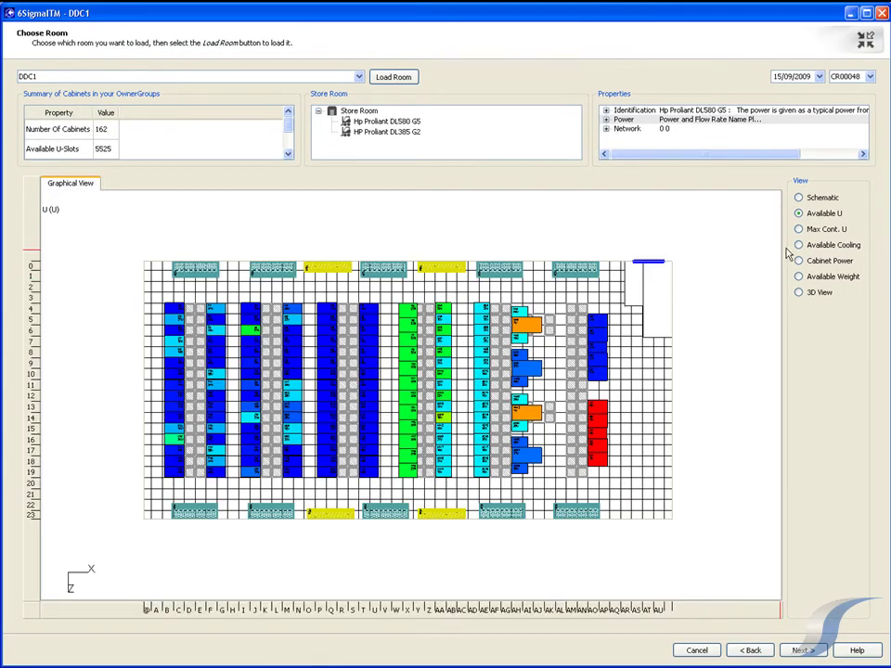
click(799, 245)
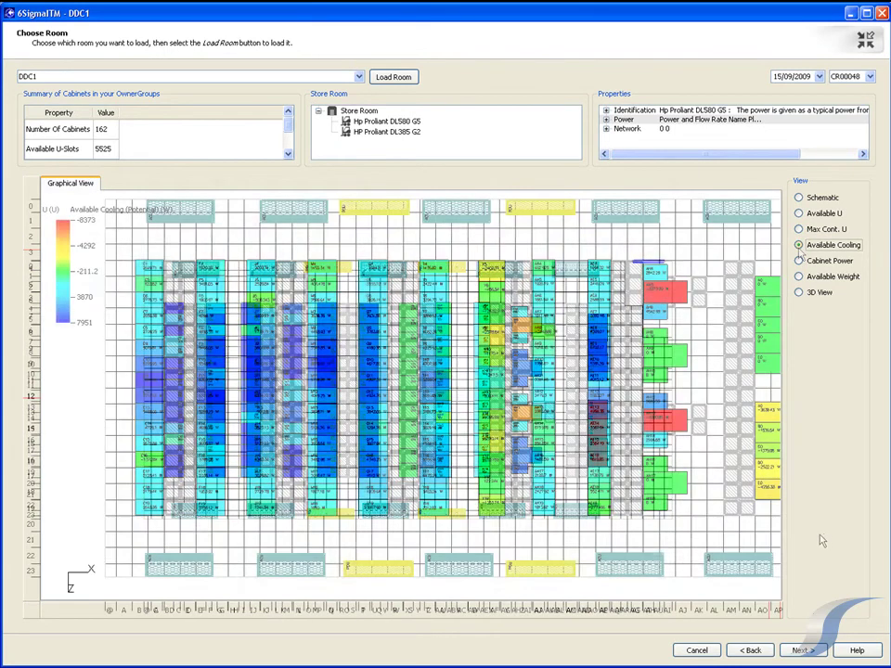
click(804, 650)
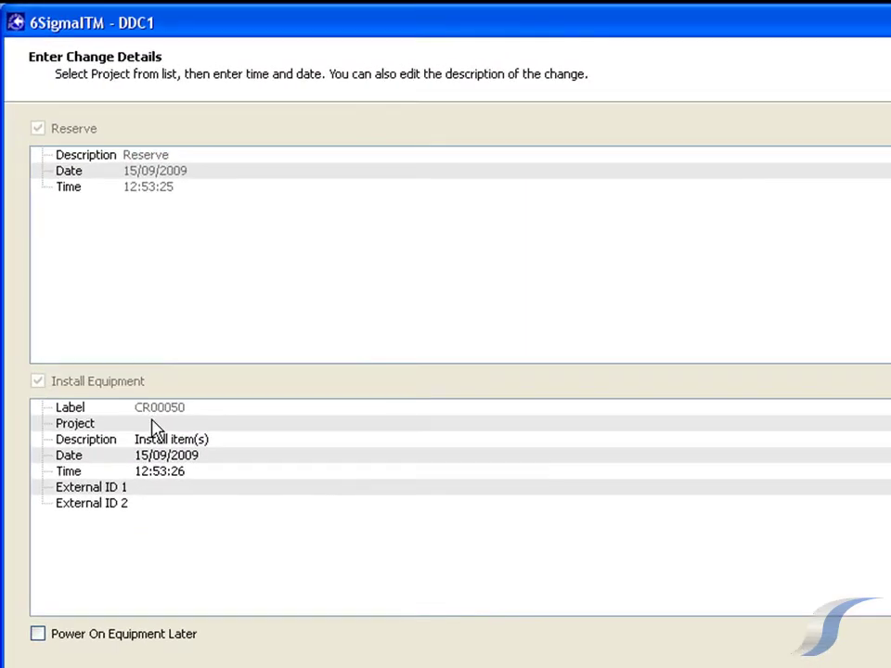
Assign the equipment installation change to the project demo and set its date to 20/09/2009
click(90, 245)
click(153, 429)
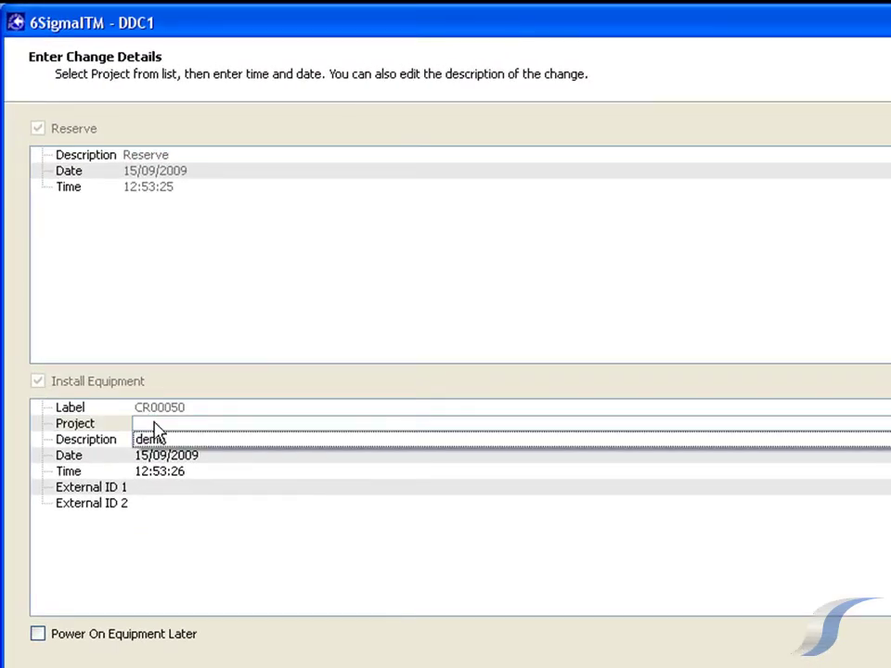
click(158, 443)
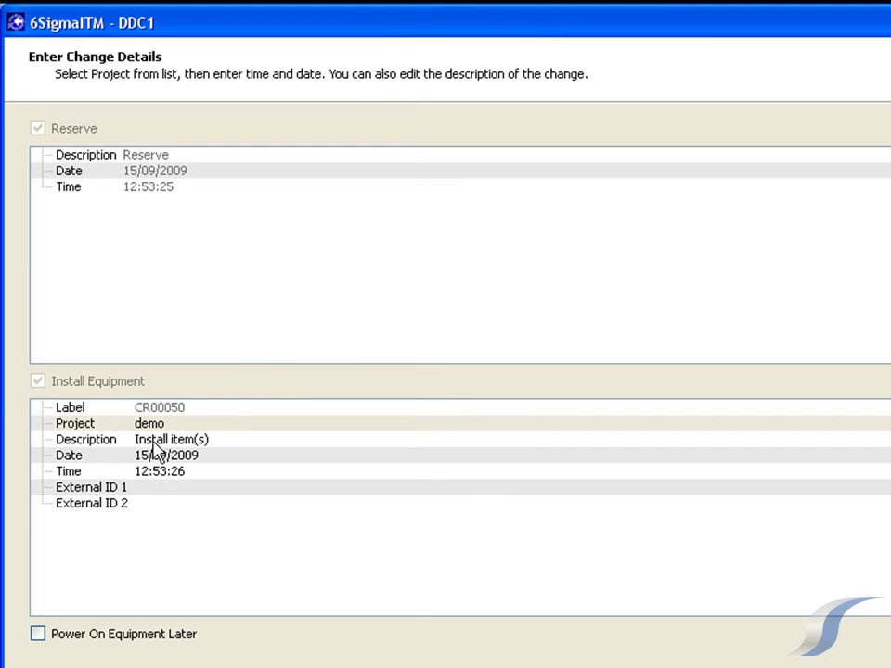
click(146, 456)
text(20)
key(Return)
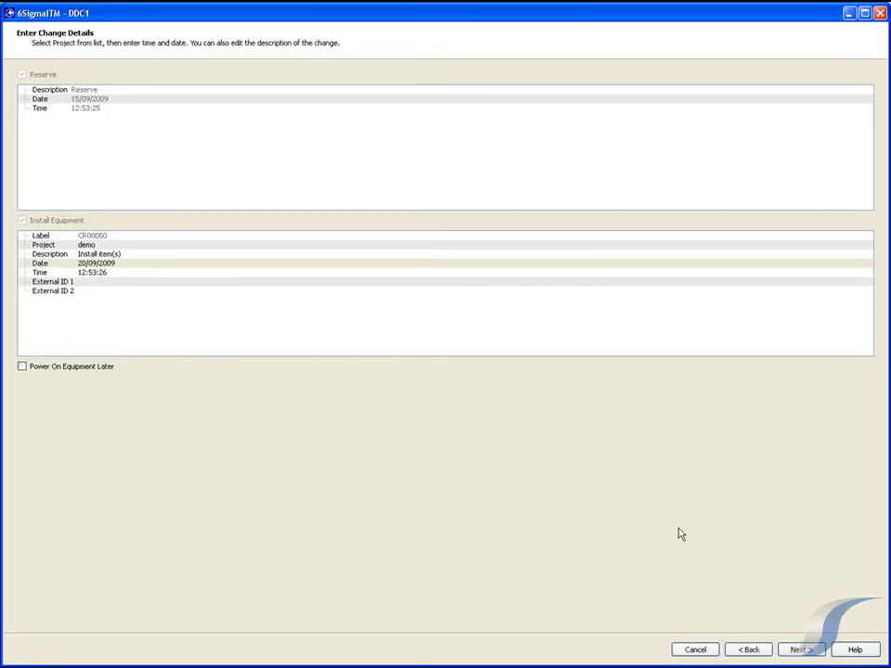
click(798, 651)
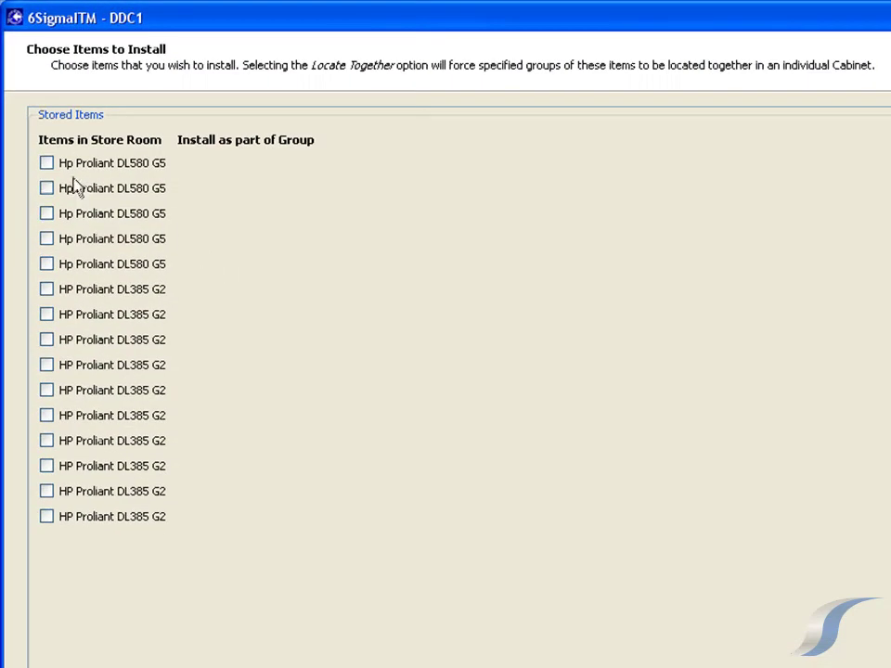
Choose one Hp Proliant DL580 G5 and two HP Proliant DL385 G2 to install, placing both DL385 G2 servers in Group 1
click(48, 165)
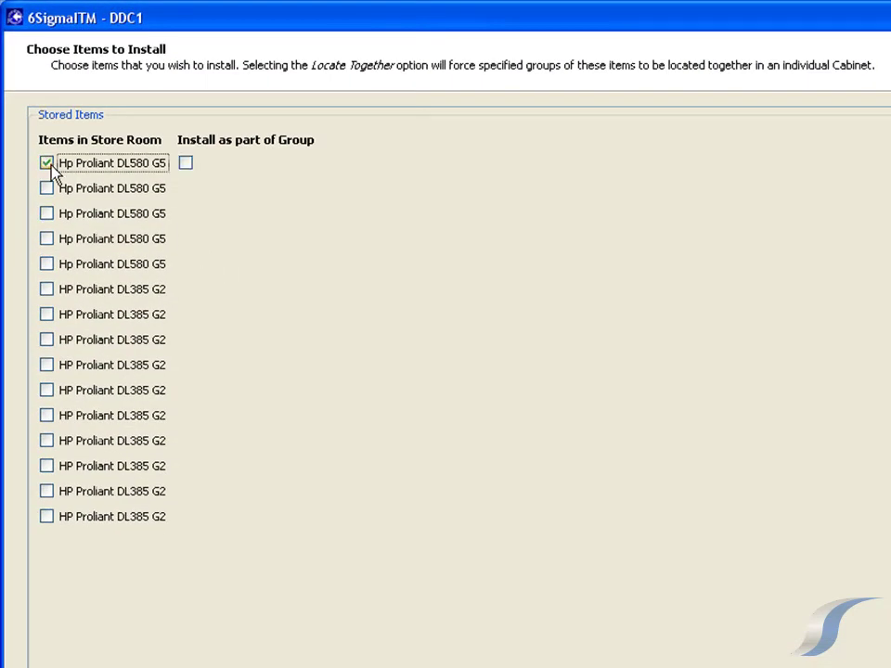
click(54, 291)
click(52, 317)
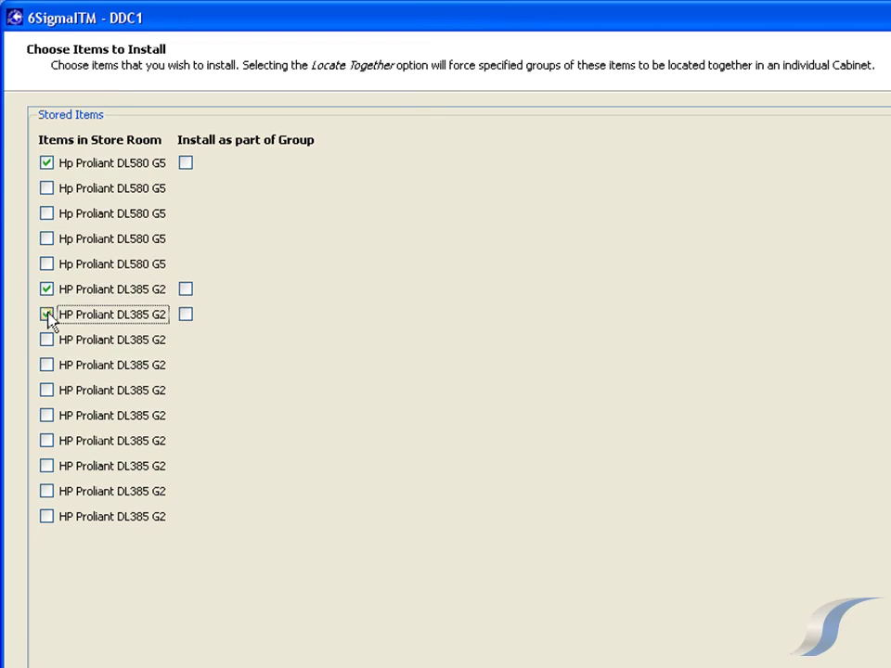
click(185, 290)
click(186, 315)
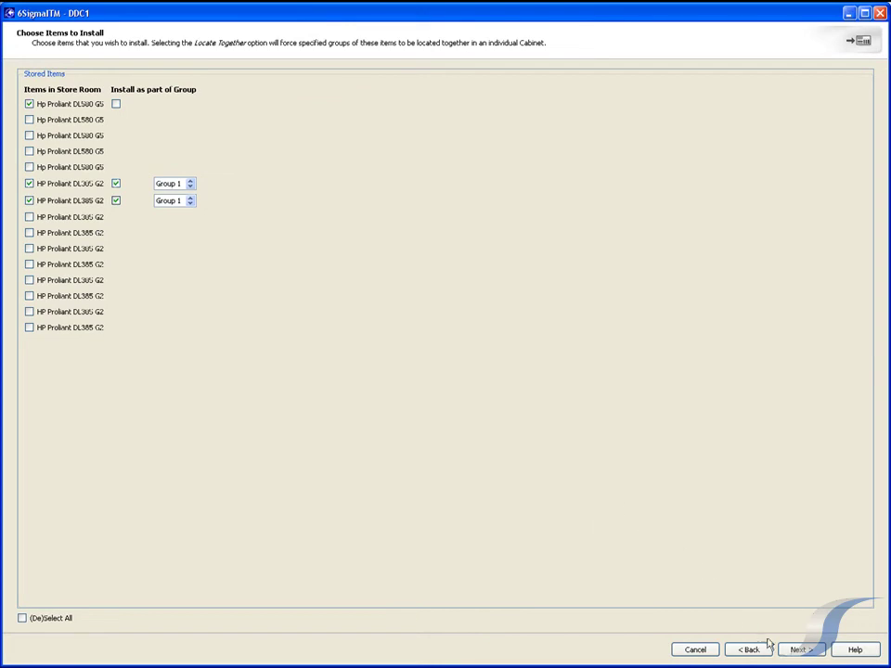
click(794, 650)
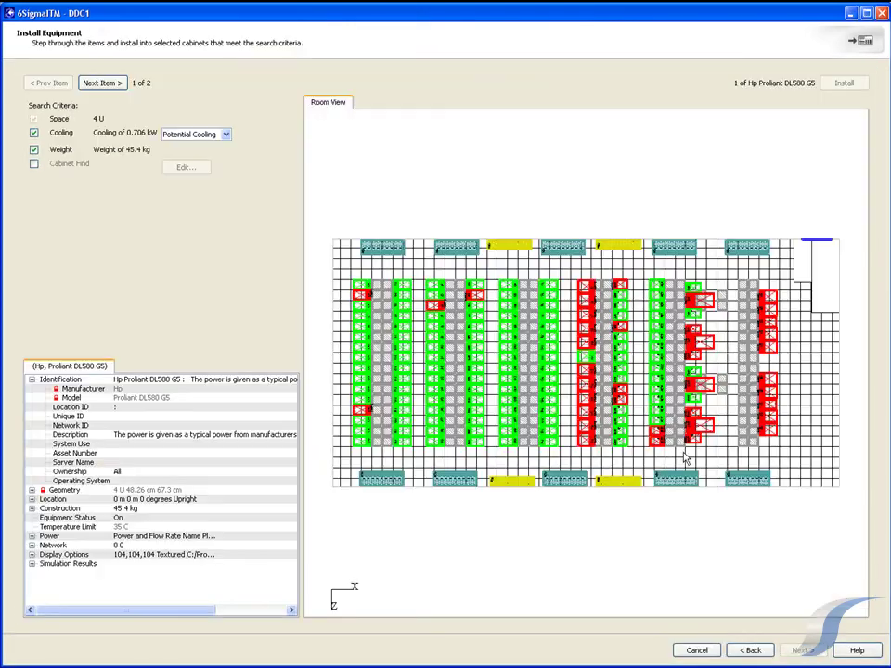
Install the Hp Proliant DL580 G5 into cabinet C17, using the room view of cabinets that meet the search criteria
scroll(440, 415, up, 3)
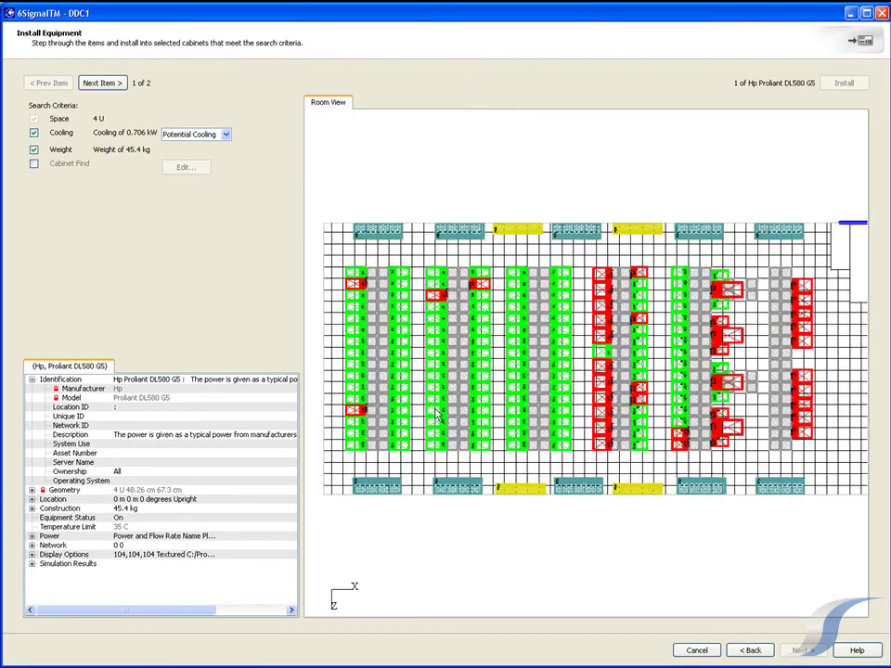
scroll(440, 415, up, 1)
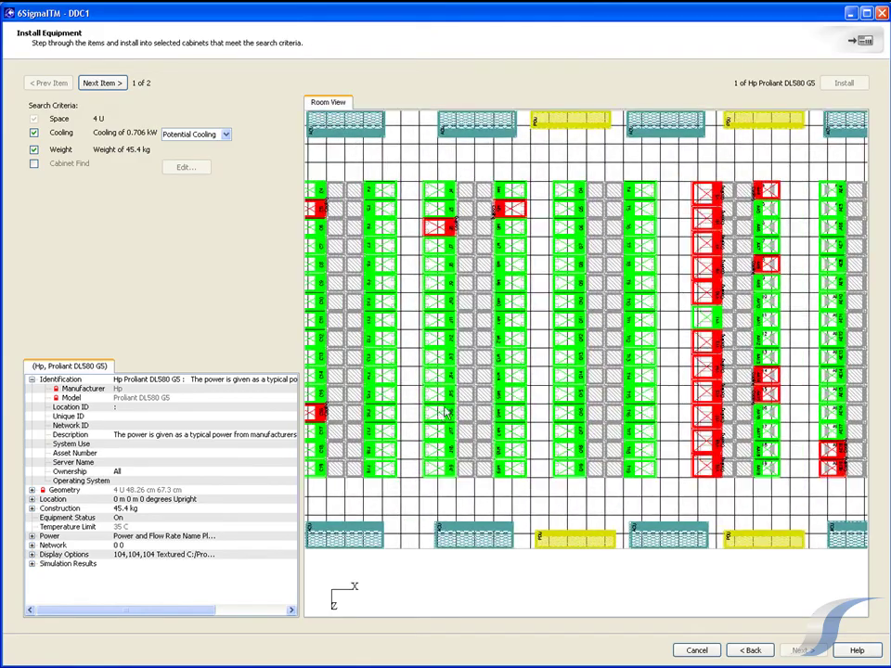
scroll(446, 415, up, 4)
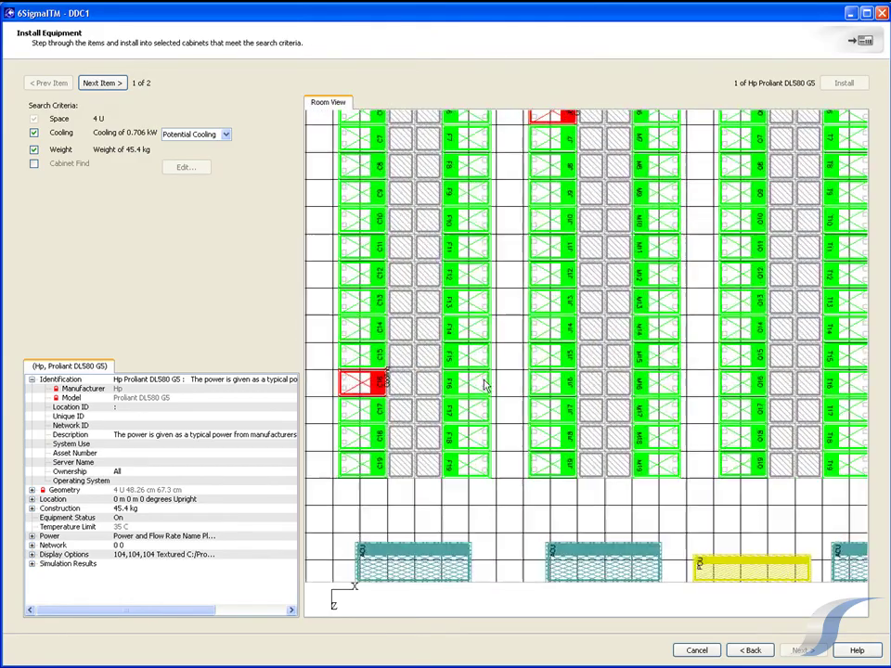
middle_drag(483, 385, 566, 343)
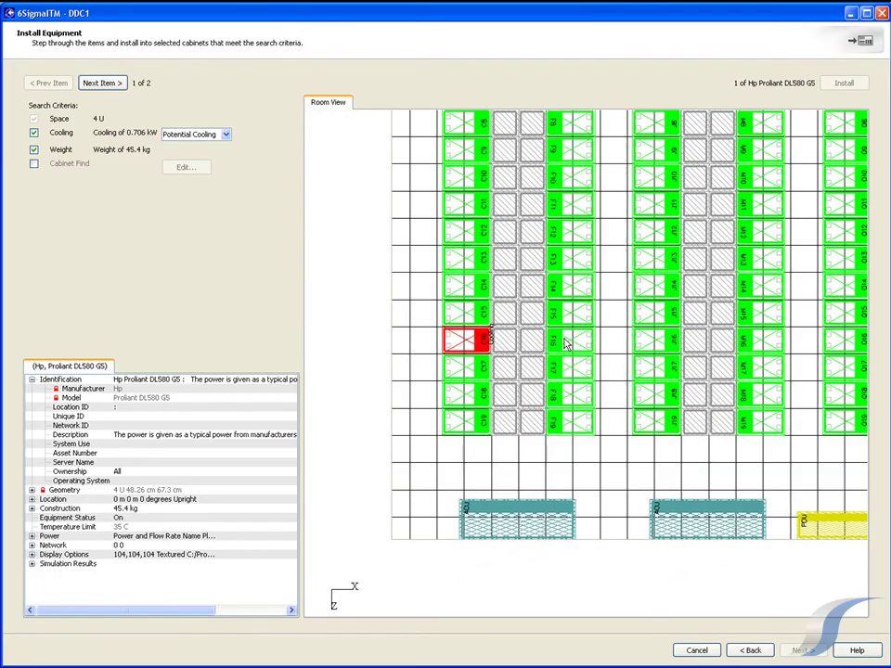
scroll(564, 343, up, 3)
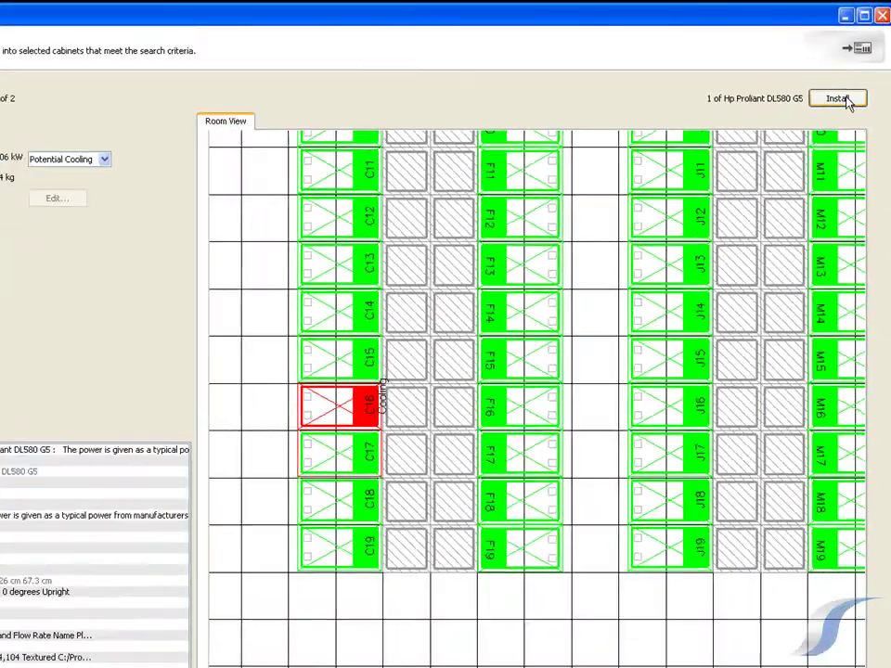
click(835, 126)
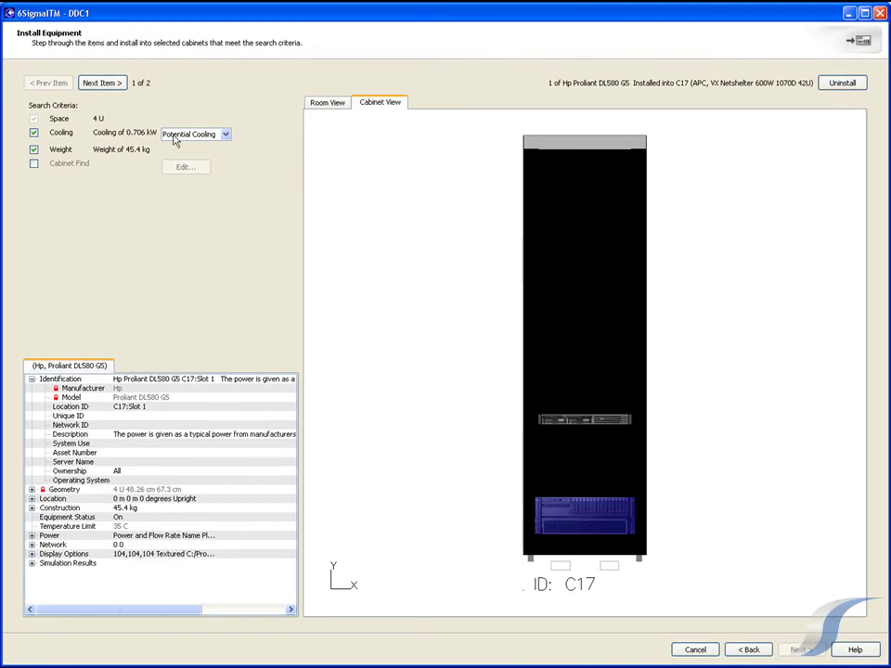
Install the two grouped HP Proliant DL385 G2 servers into cabinet C18 and submit the change request
click(102, 82)
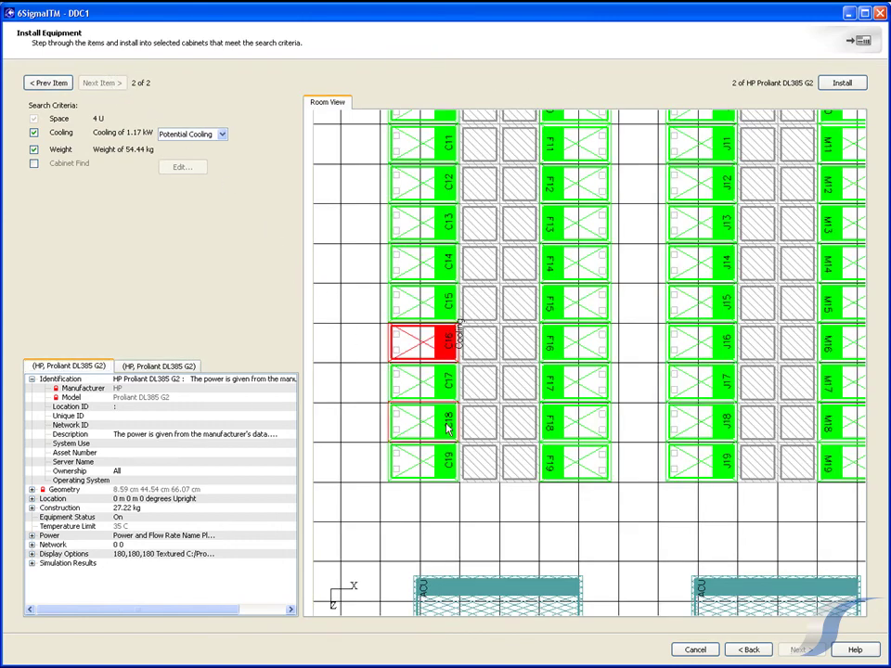
click(847, 86)
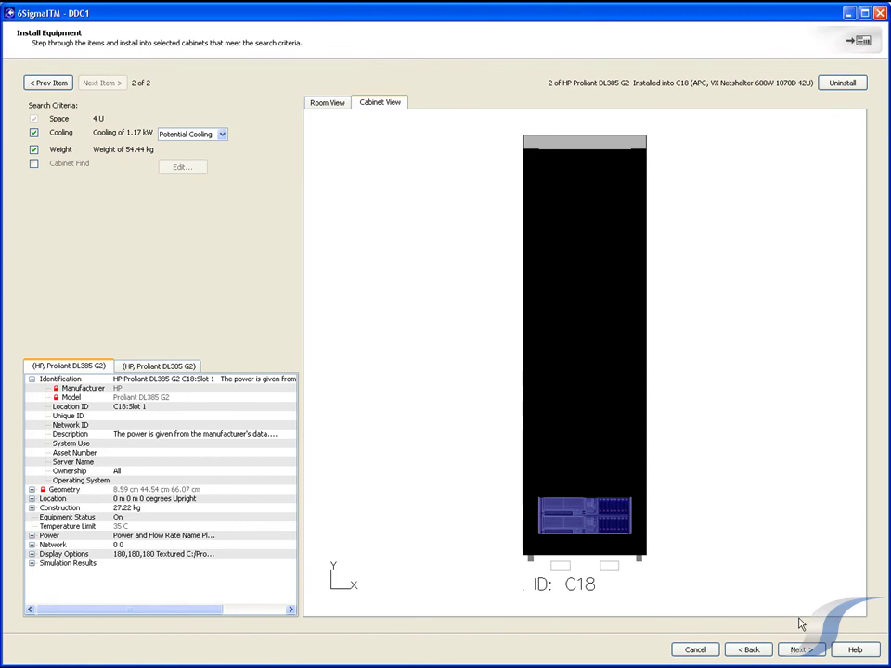
click(804, 652)
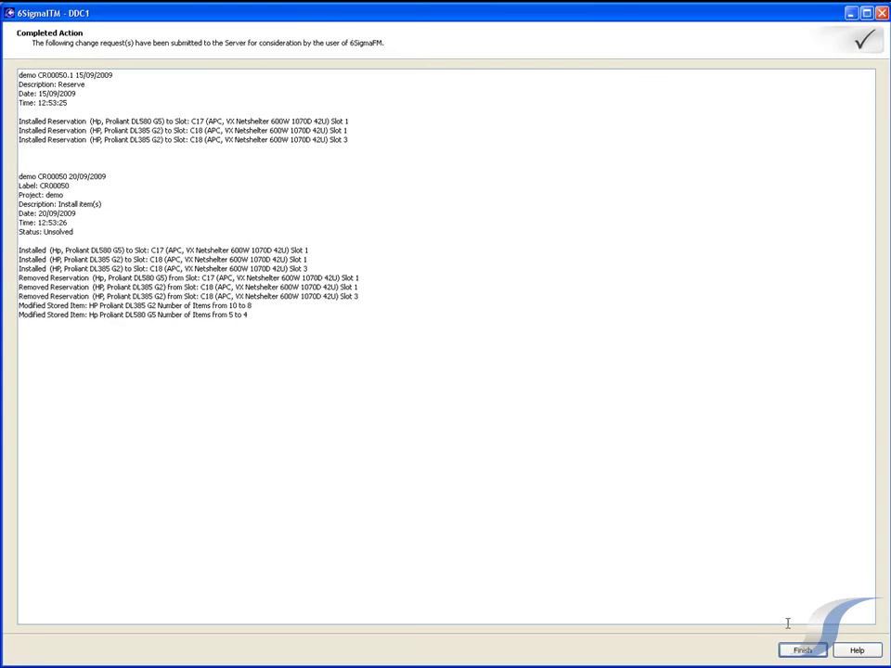
click(800, 650)
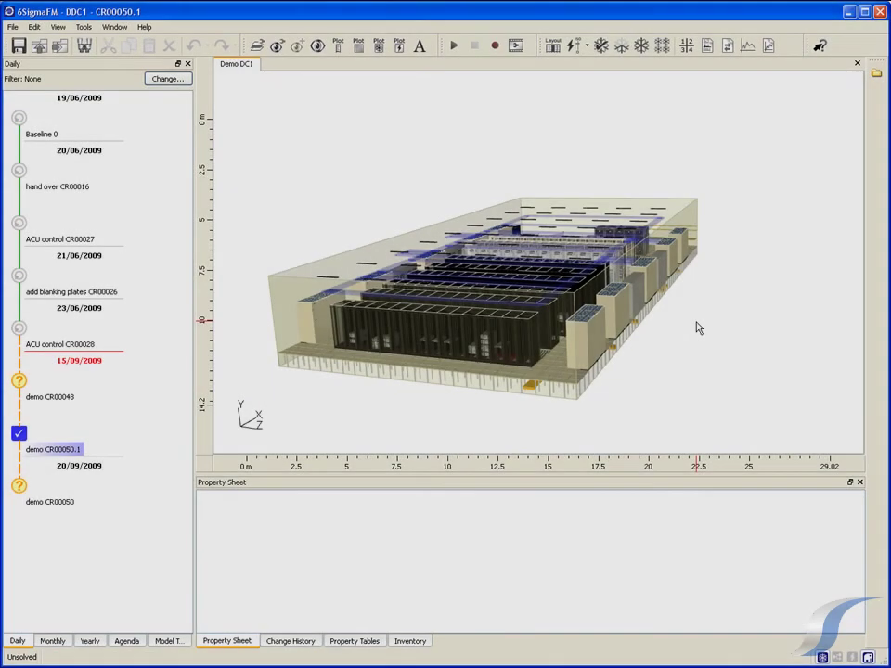
In 6SigmaFM, inspect the reserved spaces in the 3D room, accept change demo CR00050 and make it current
scroll(512, 381, up, 8)
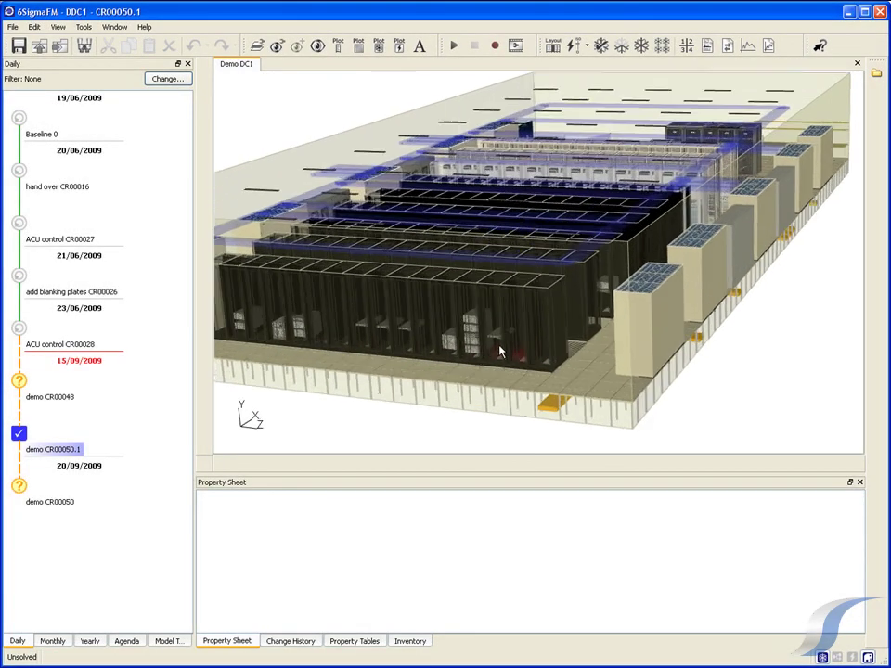
scroll(497, 348, up, 4)
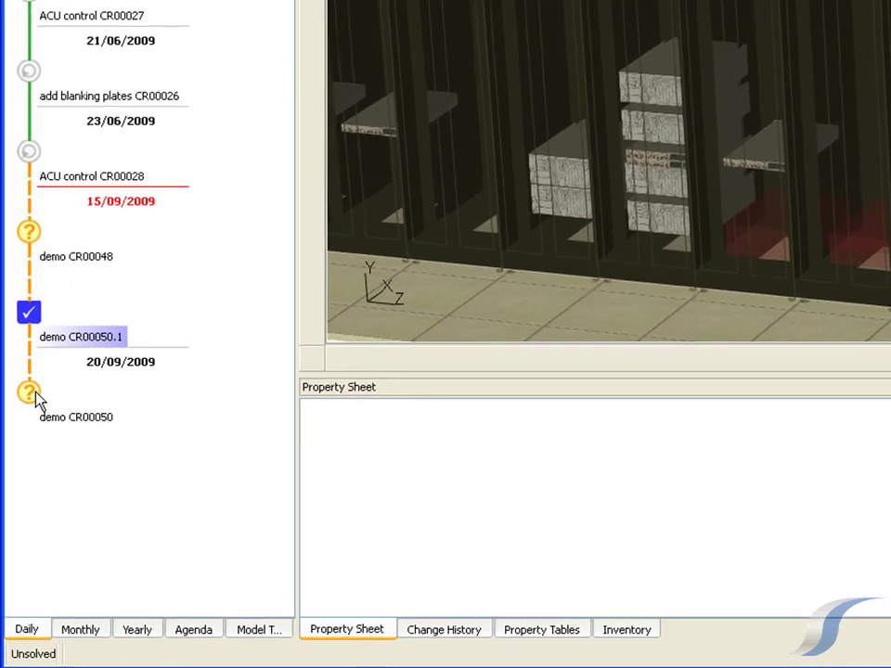
right_click(25, 489)
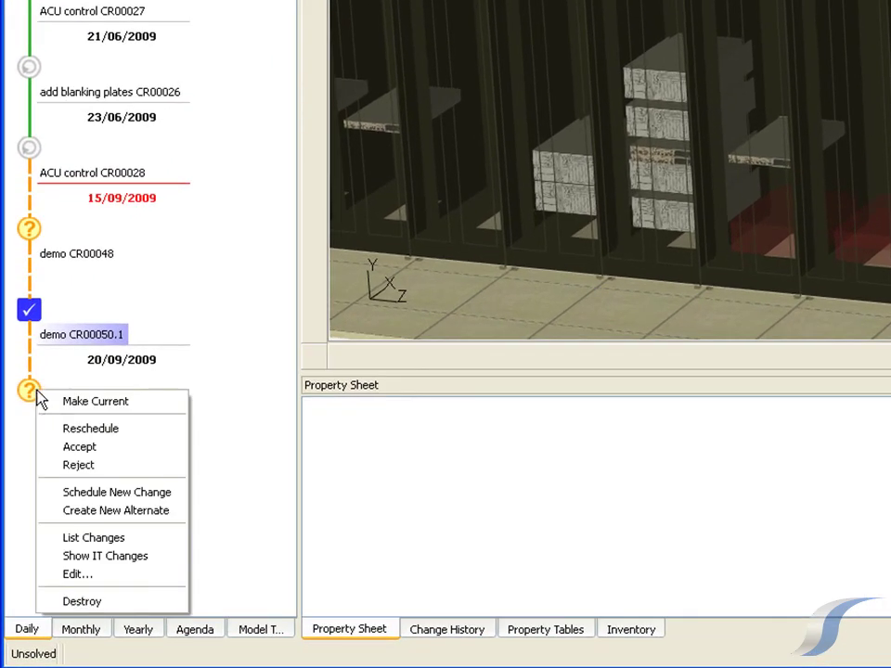
click(108, 450)
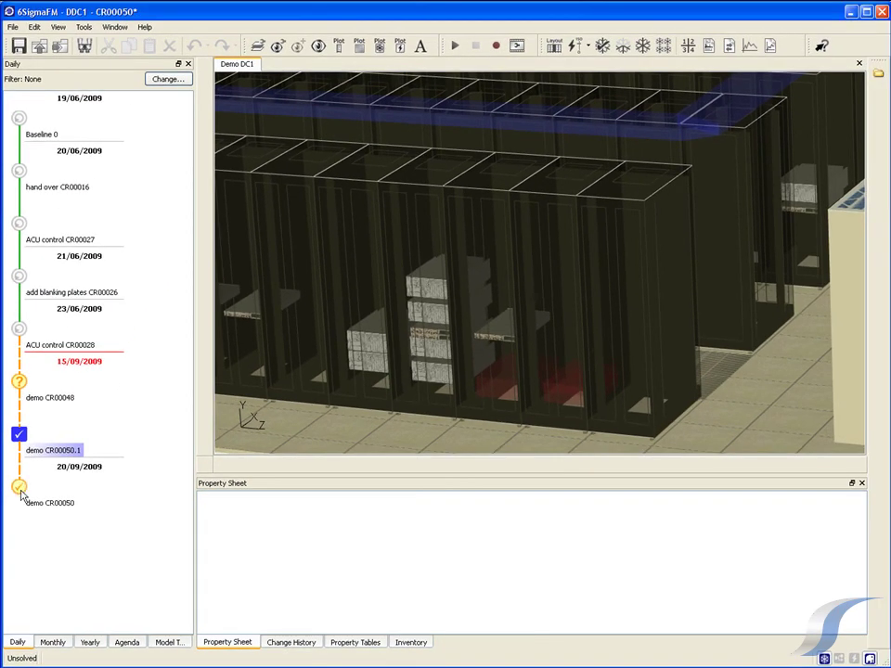
click(20, 488)
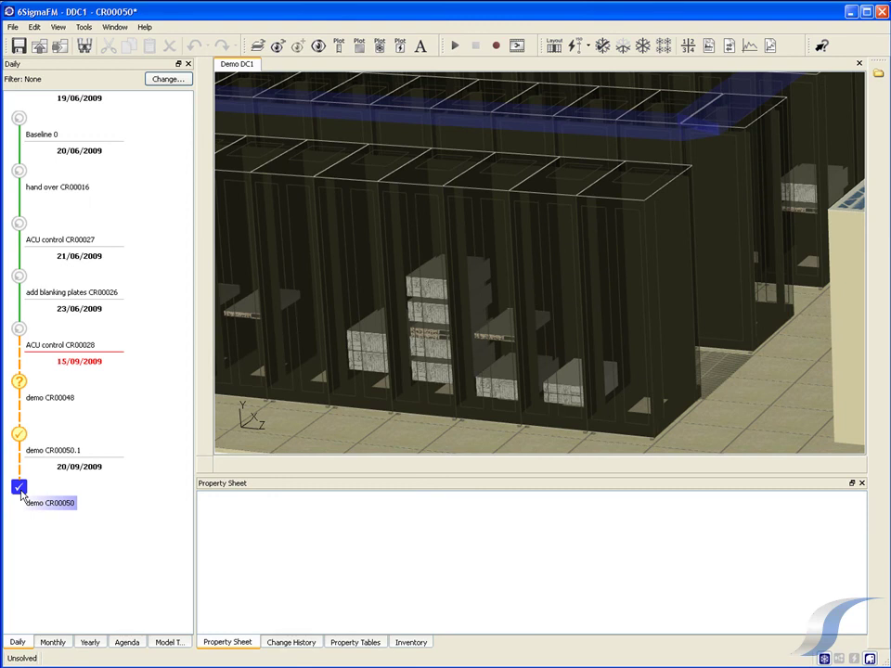